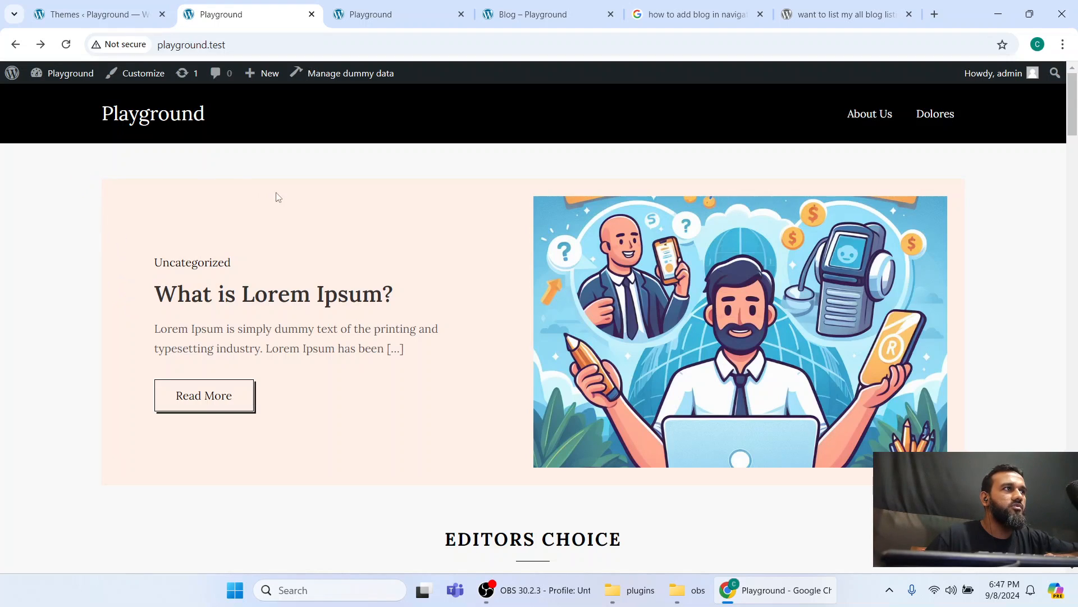
Examine the site's home page layout from the featured post through Editors Choice to the post grid and sidebar
scroll(871, 371, "down", 2)
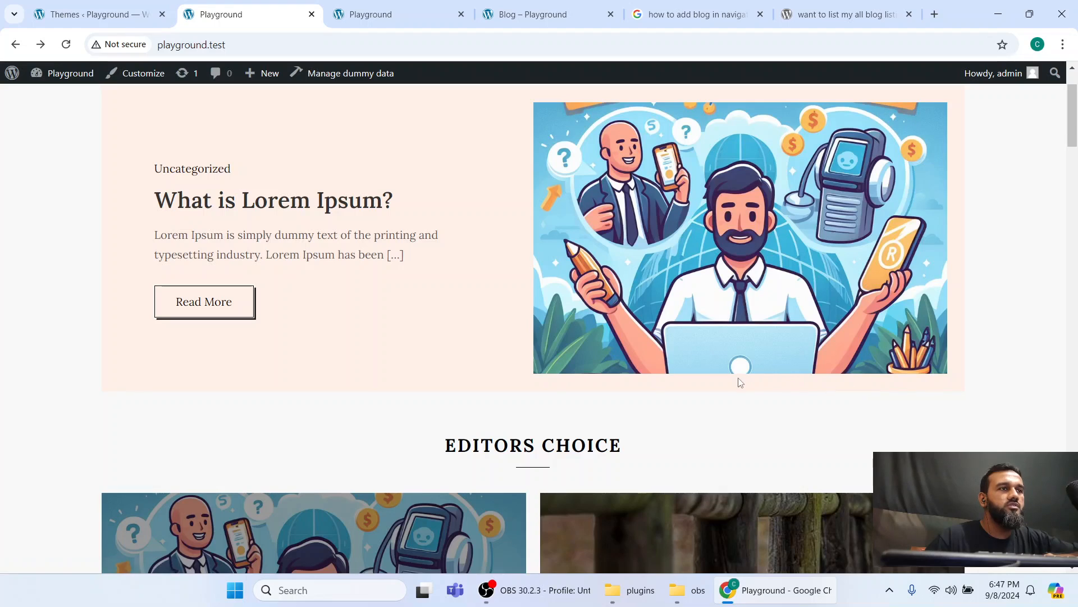
scroll(674, 371, "up", 2)
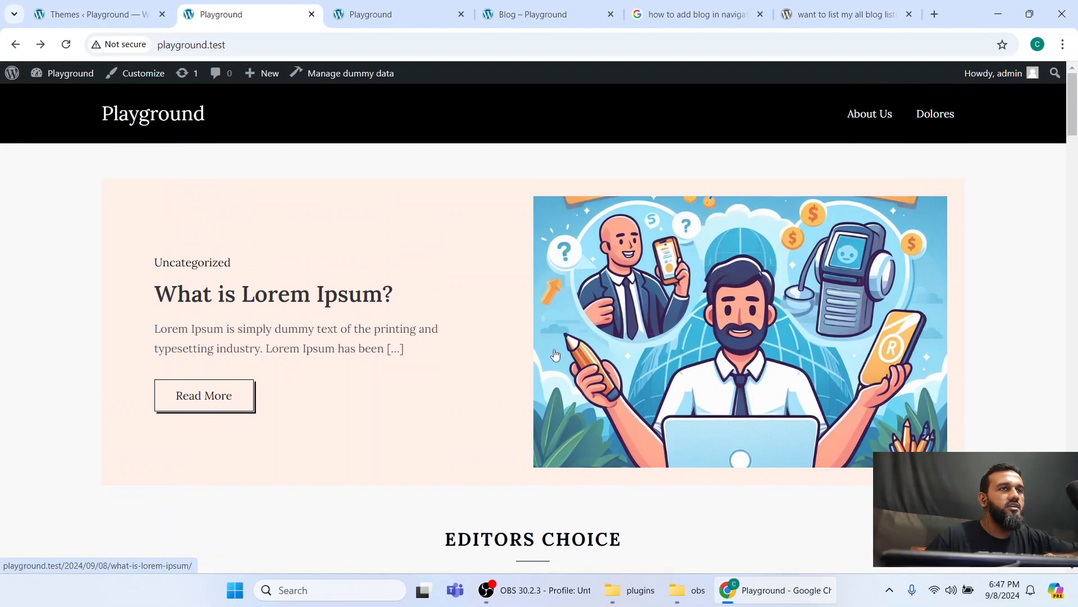
scroll(555, 353, "down", 6)
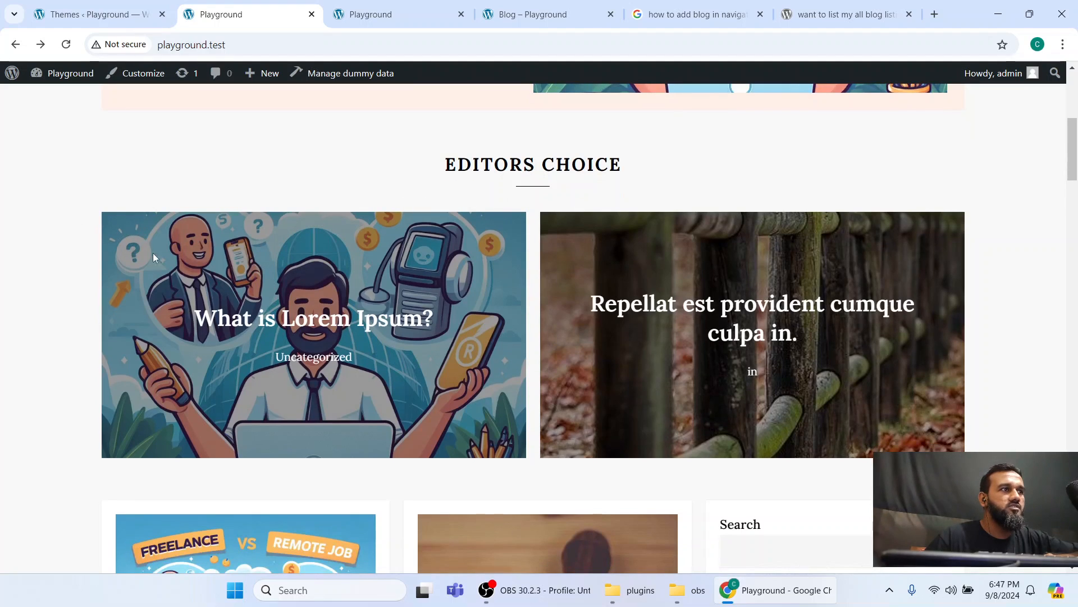
scroll(222, 279, "down", 9)
scroll(211, 301, "up", 2)
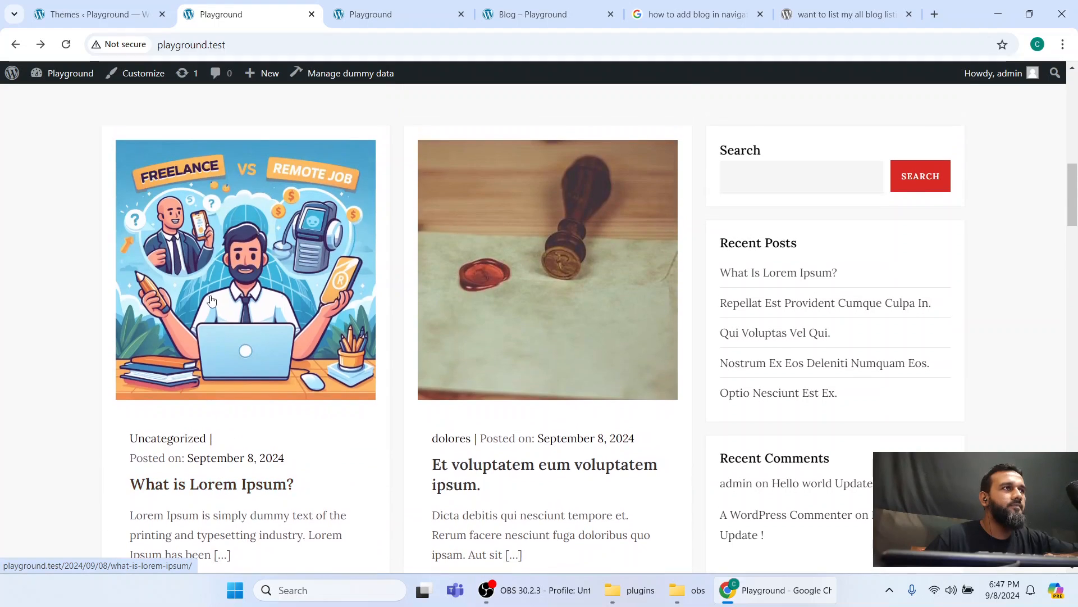
scroll(494, 308, "down", 3)
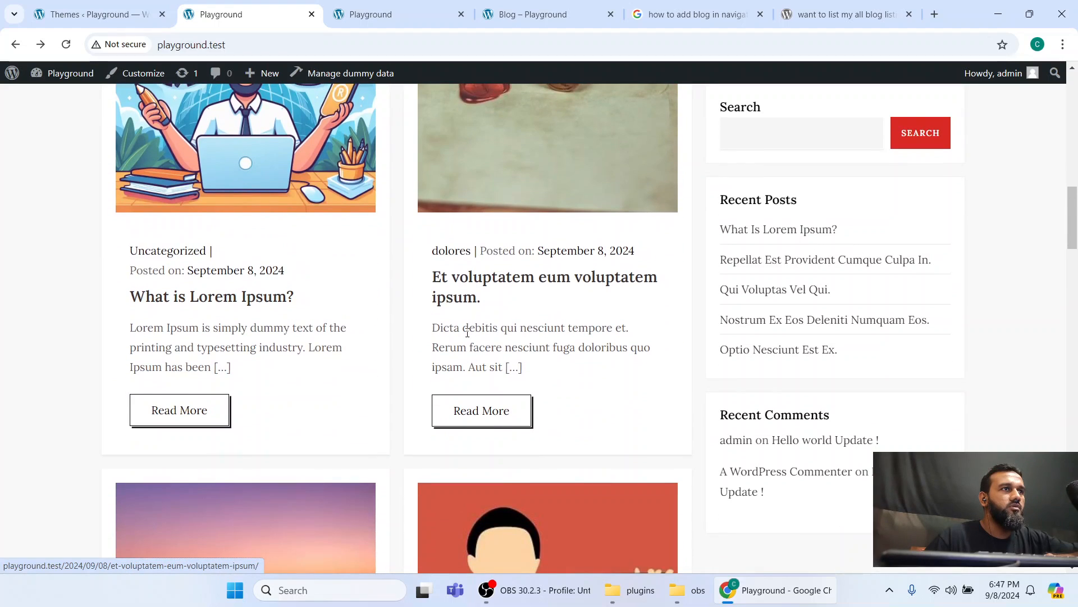
scroll(467, 333, "down", 12)
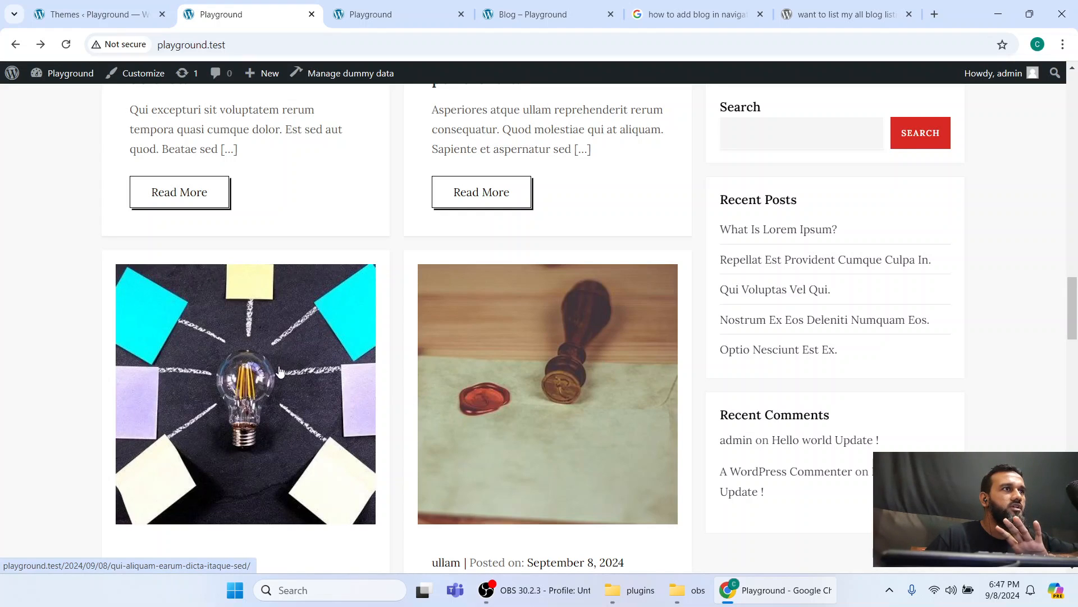
scroll(264, 385, "up", 12)
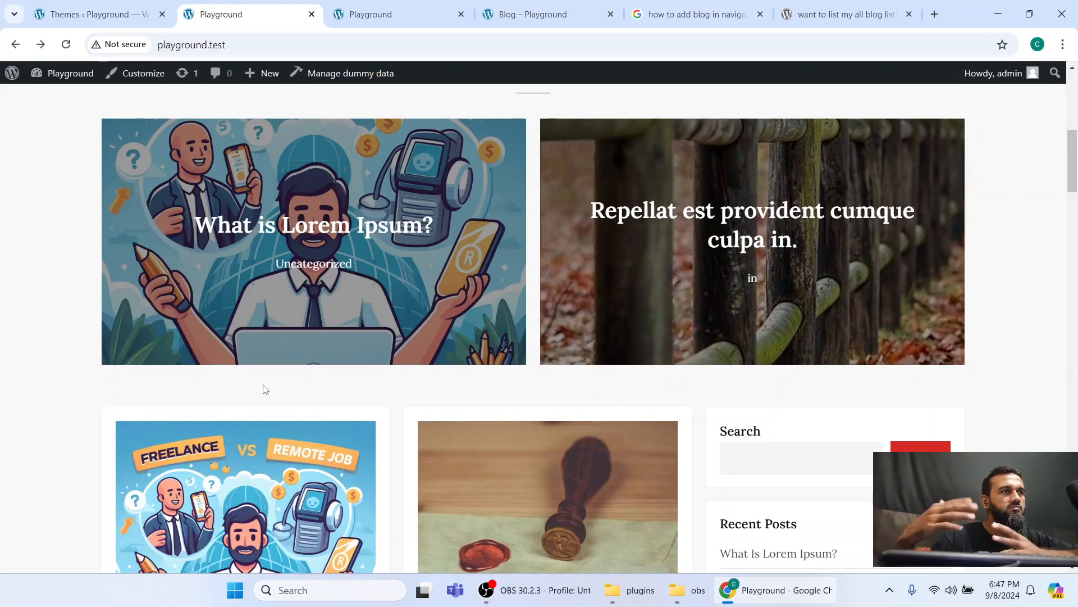
scroll(264, 386, "up", 6)
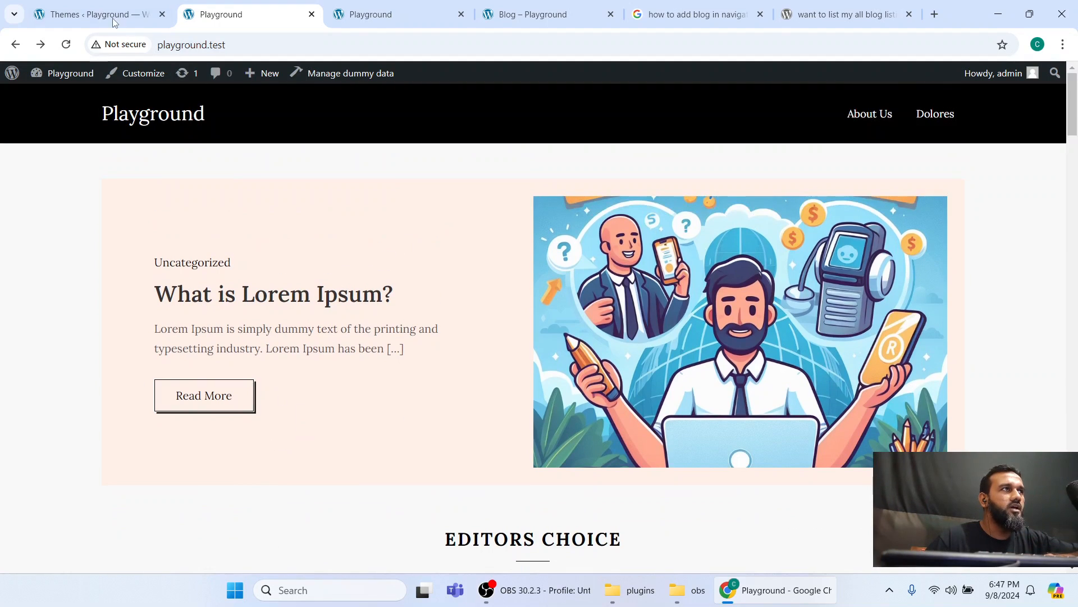
Activate the Expose Blog theme in the WordPress admin
left_click(113, 17)
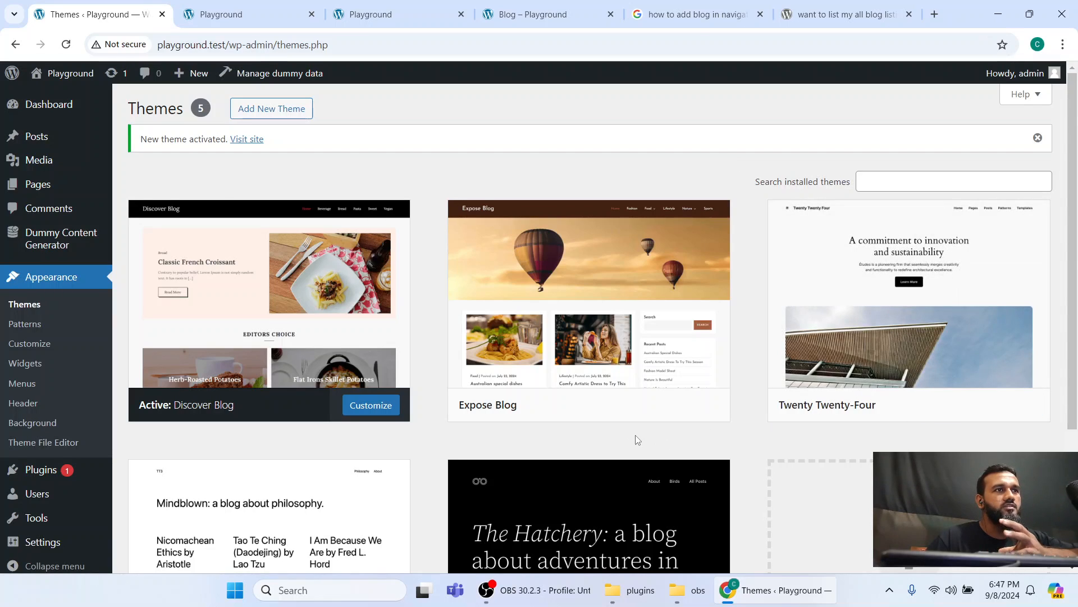
mouse_move(601, 366)
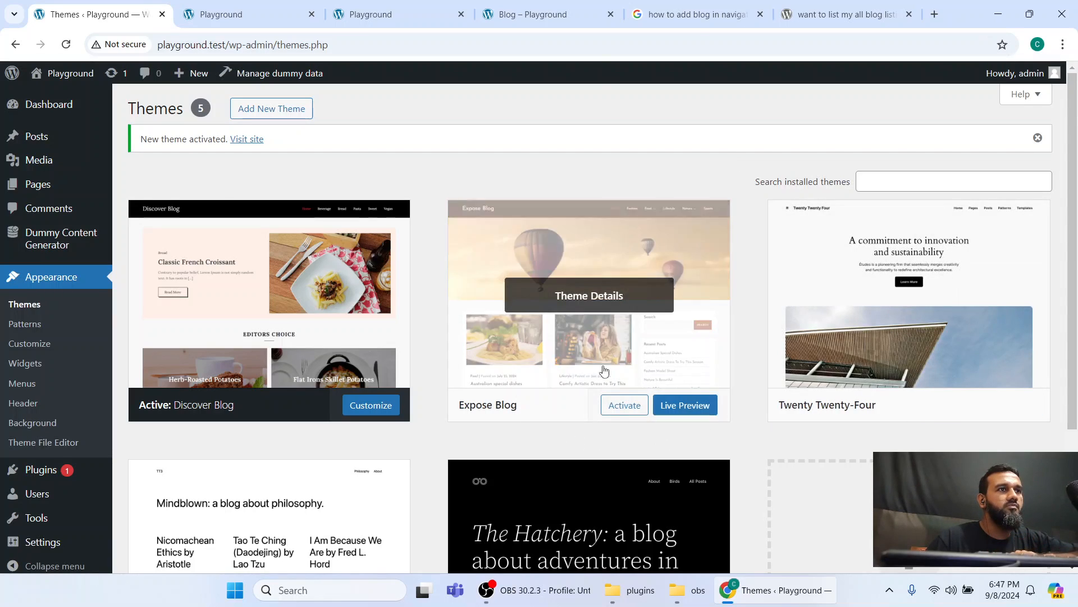
left_click(616, 406)
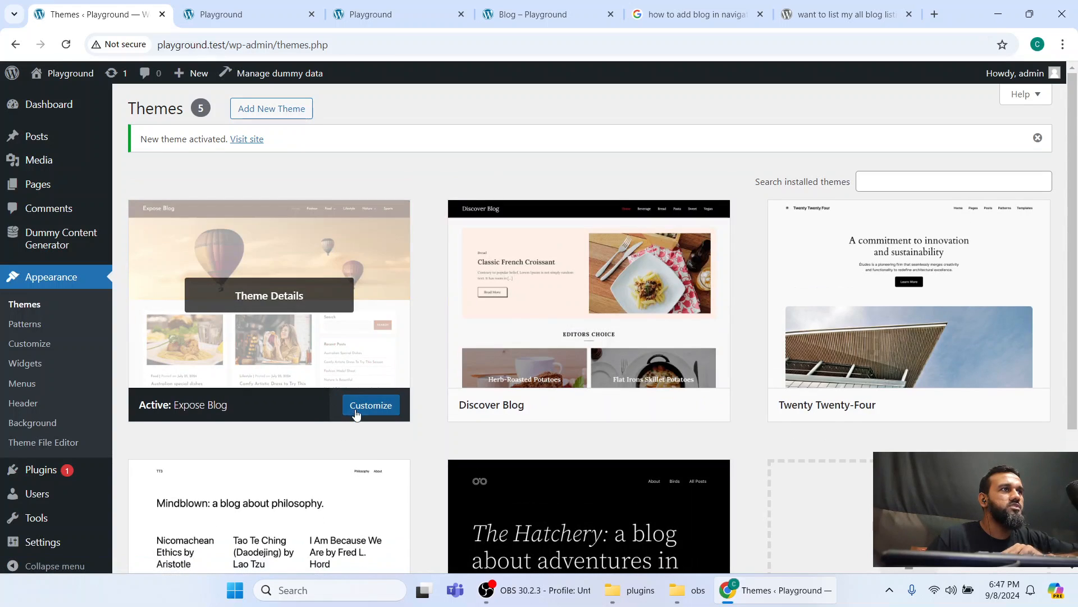
mouse_move(202, 403)
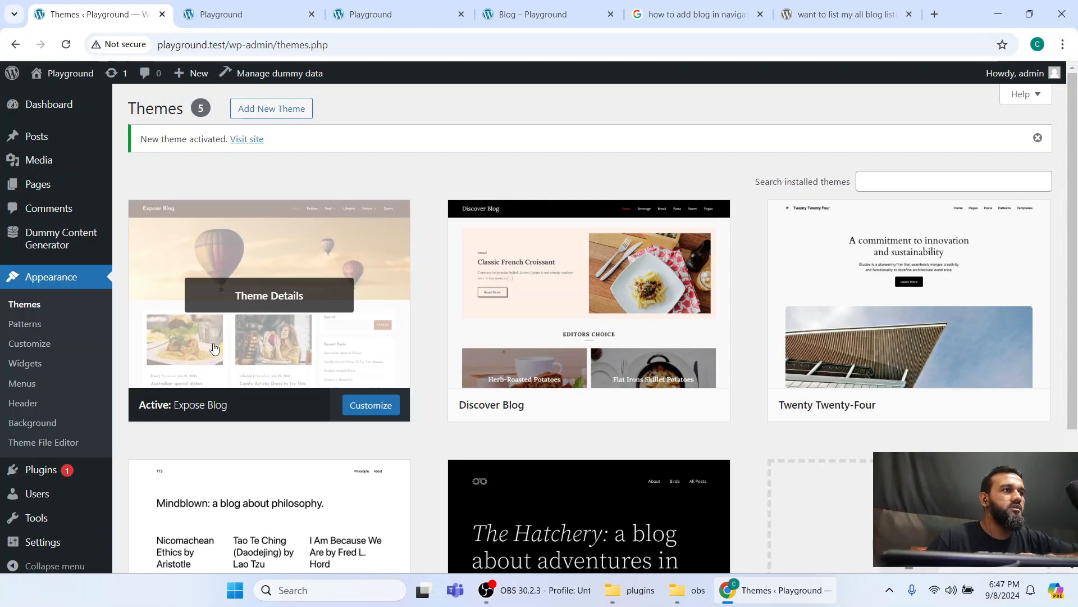
Reload the site's home page and examine its header, post grid and sidebar under the Expose Blog theme
left_click(224, 14)
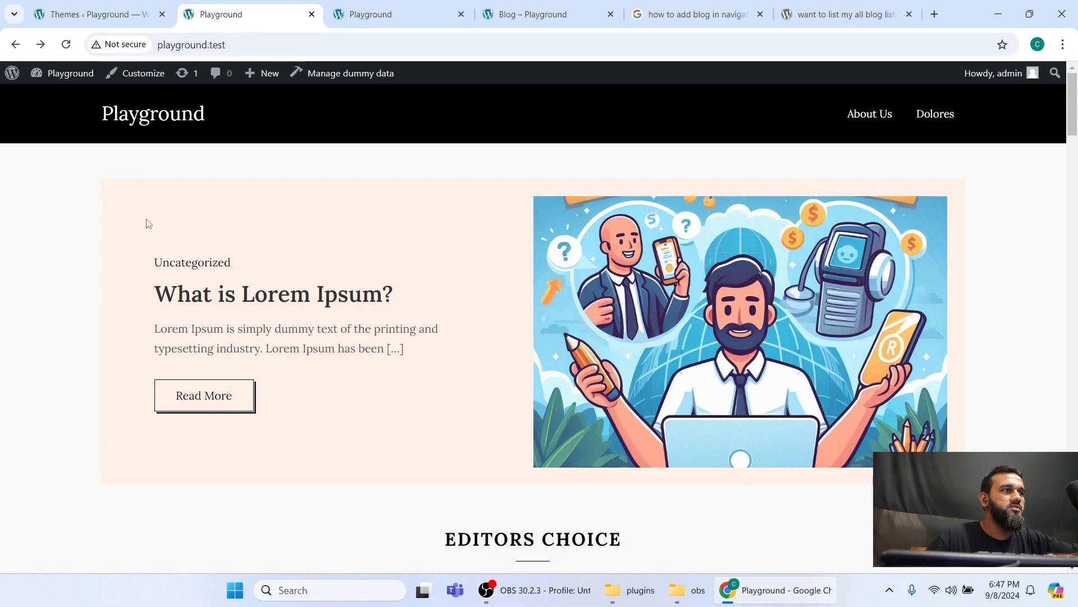
key("F5")
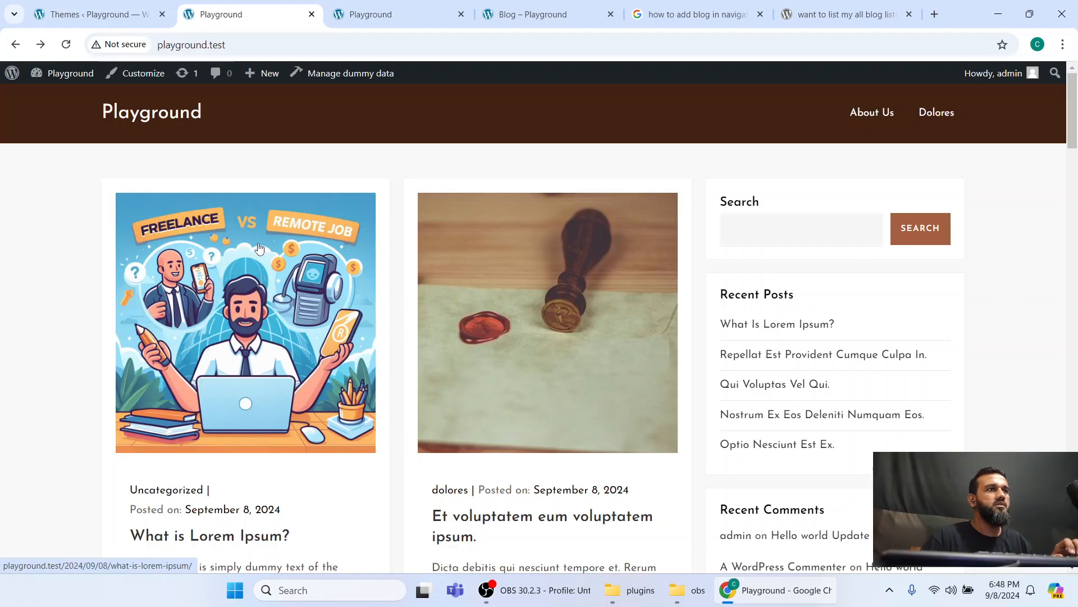
scroll(344, 284, "down", 8)
scroll(92, 410, "up", 8)
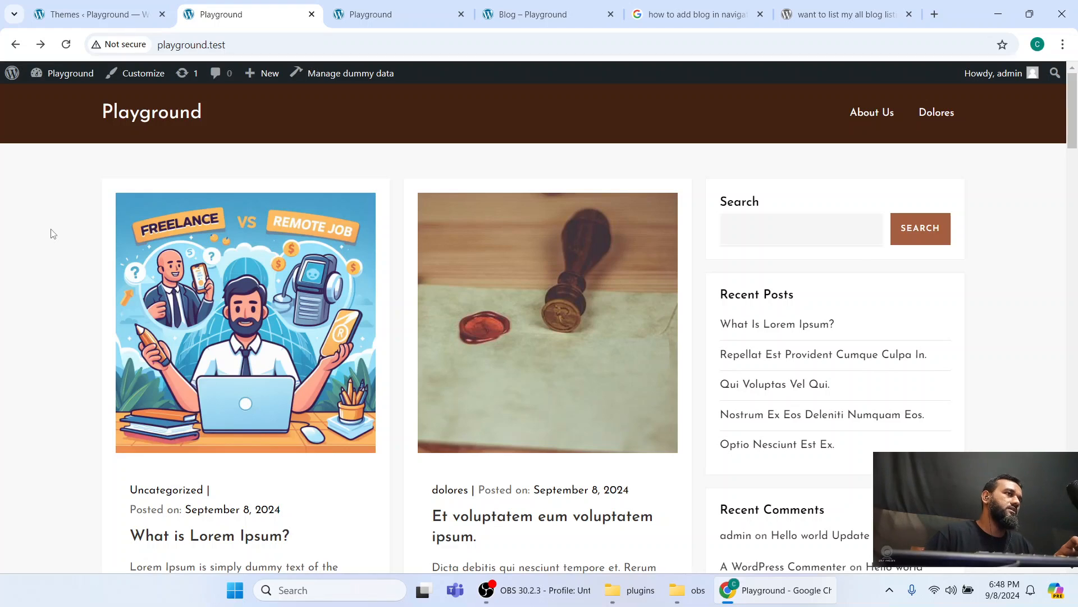
scroll(82, 268, "down", 8)
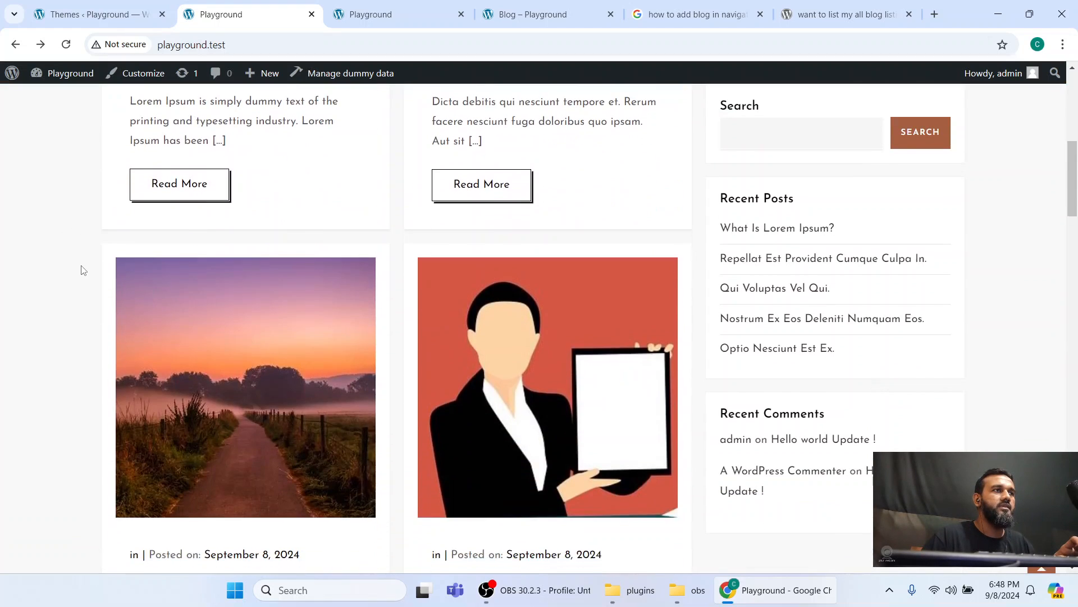
scroll(83, 270, "up", 3)
scroll(84, 286, "down", 7)
scroll(203, 310, "down", 12)
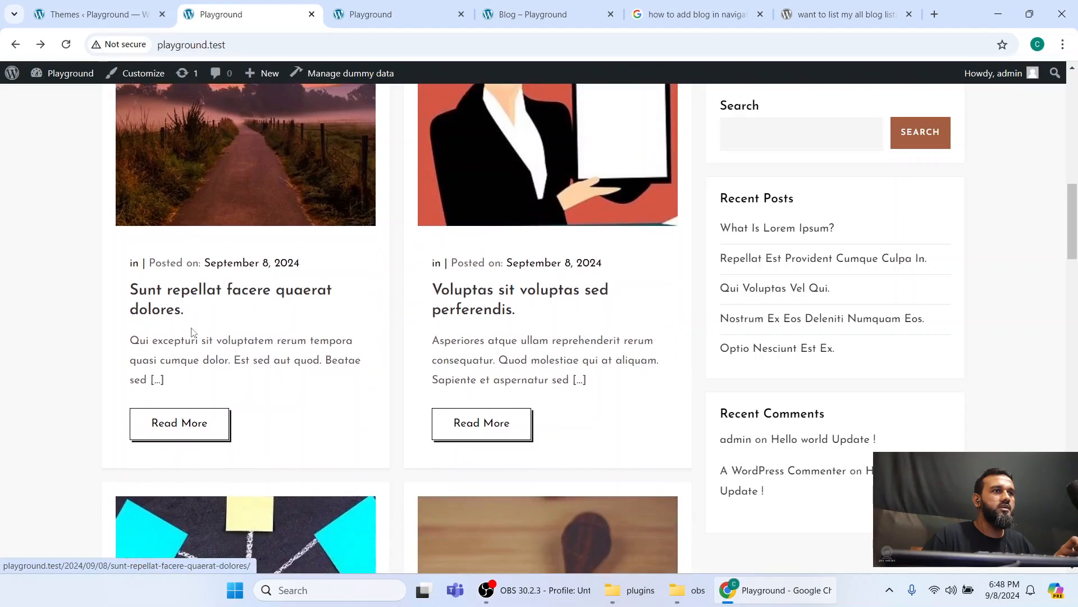
scroll(188, 337, "up", 5)
scroll(191, 371, "up", 15)
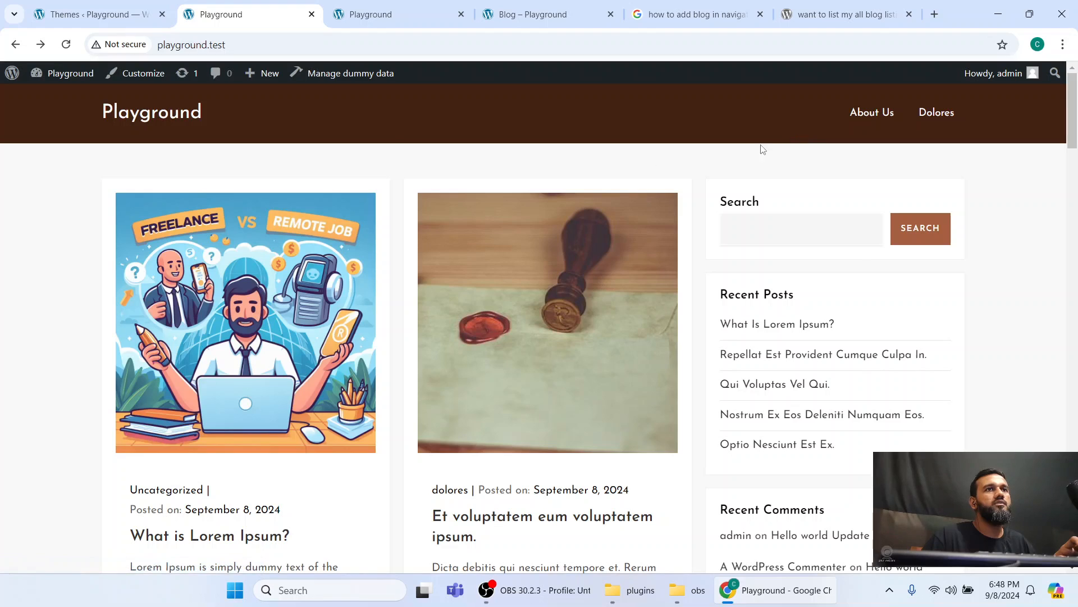
Return to the WordPress admin and open the General Settings page
left_click(103, 17)
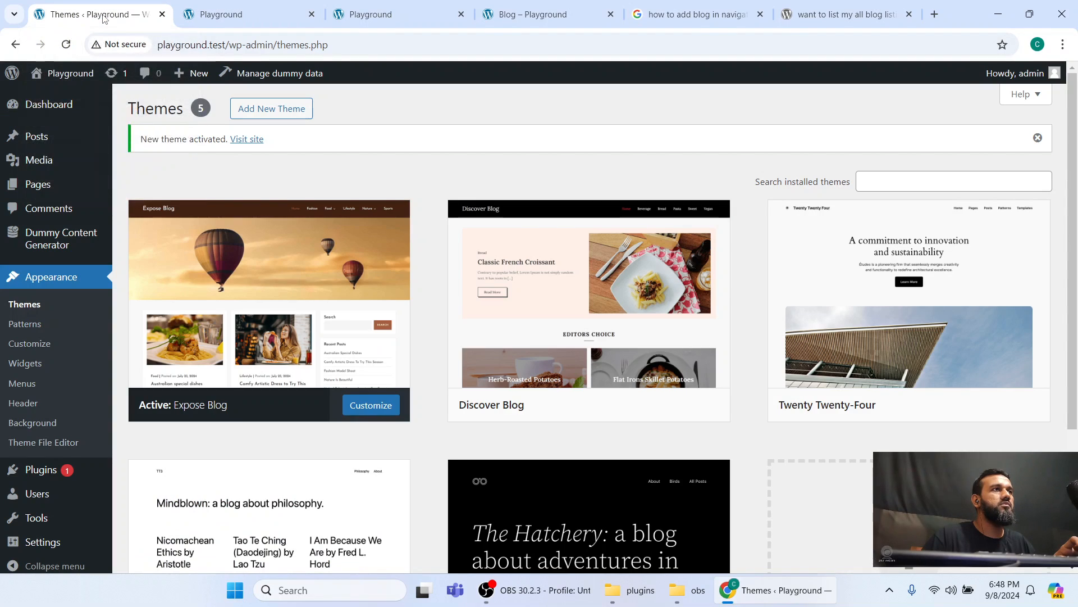
scroll(290, 418, "down", 3)
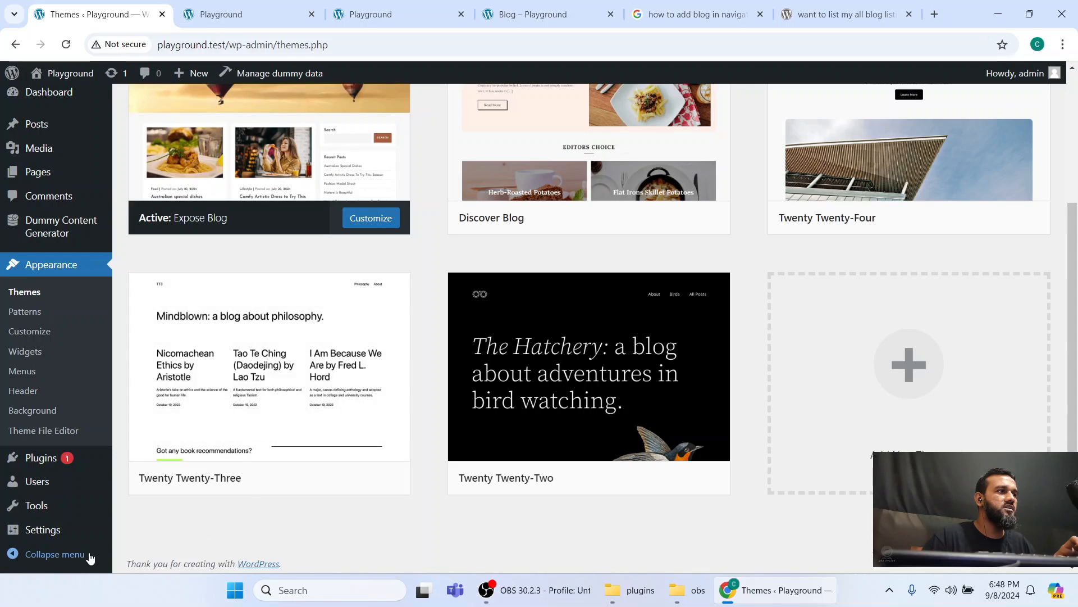
mouse_move(65, 538)
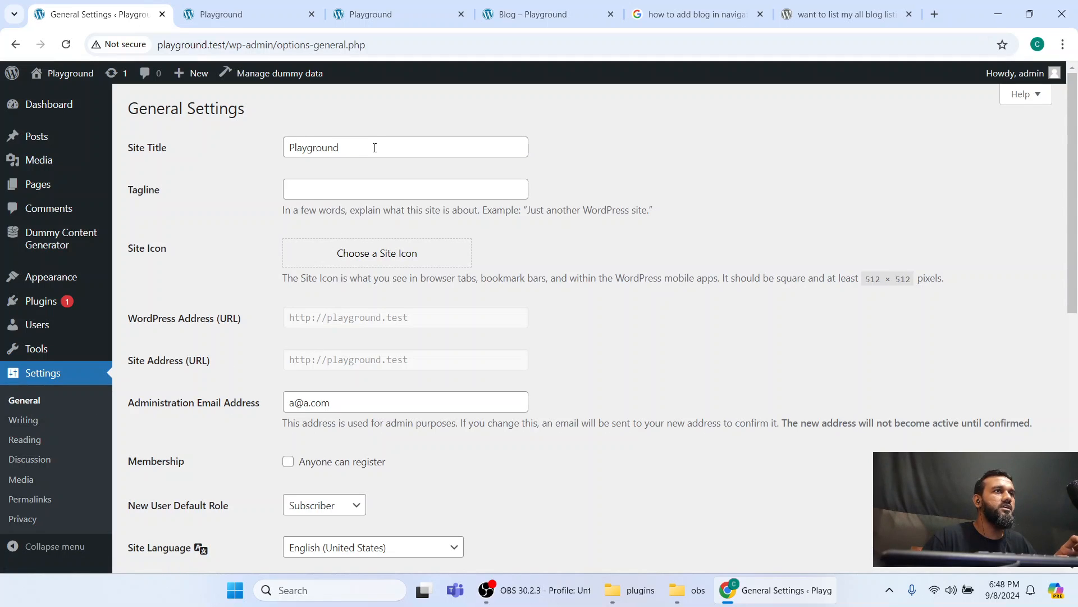
Change the site title to "WP Playground" and save the general settings
left_click_drag(385, 145, 234, 130)
left_click(226, 140)
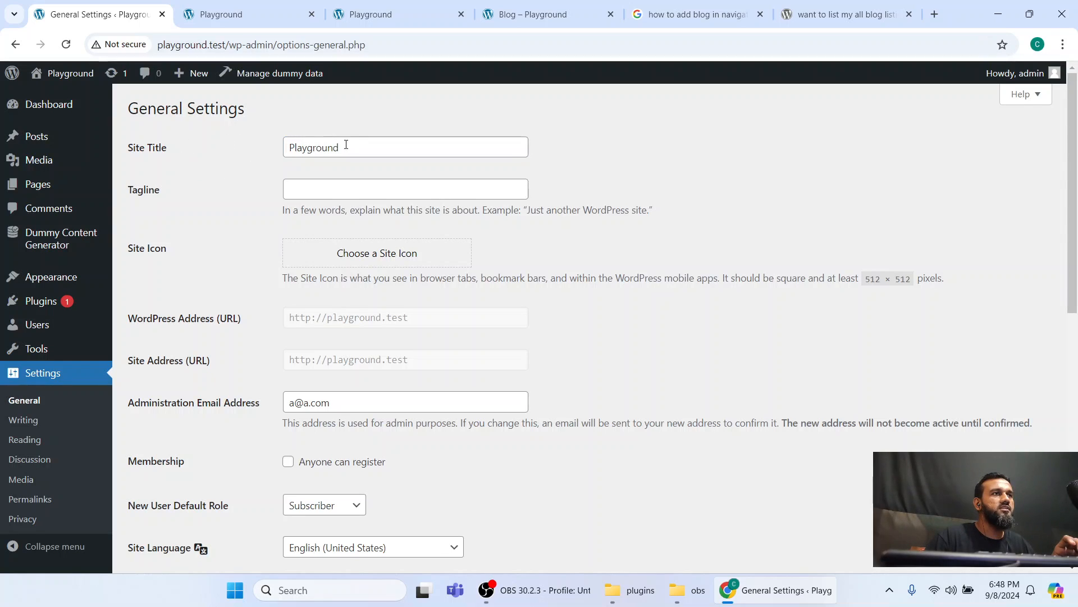
left_click_drag(345, 145, 105, 116)
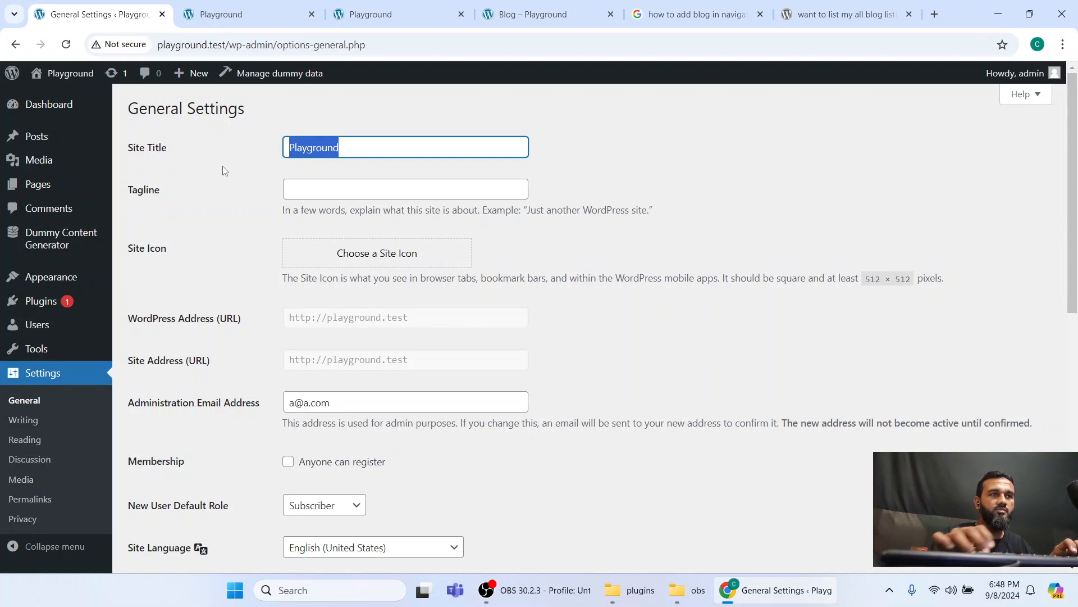
key("Home")
type("WP")
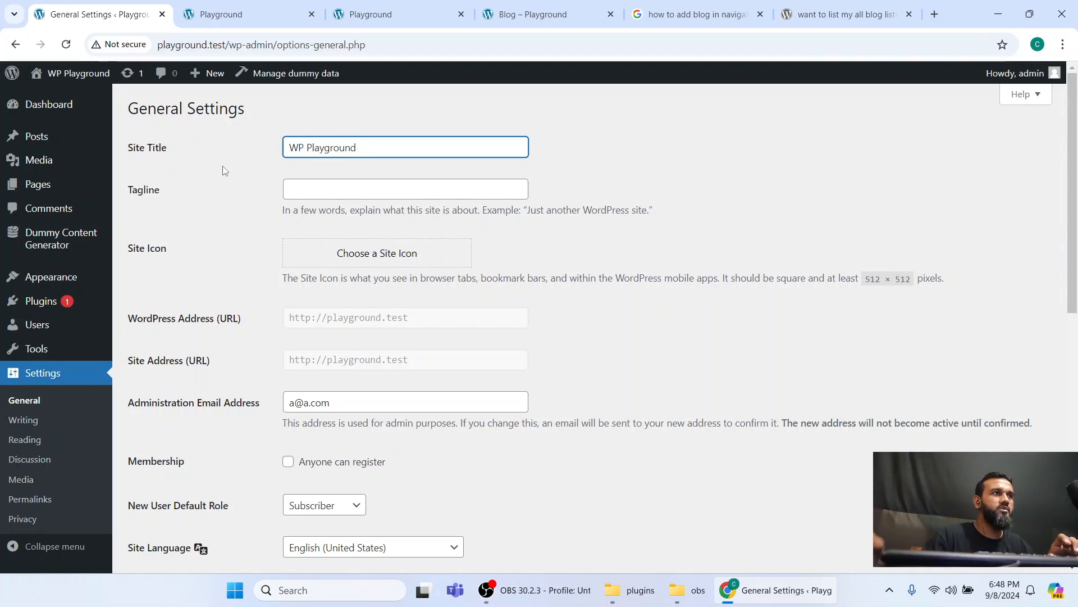
scroll(231, 525, "down", 10)
left_click(149, 500)
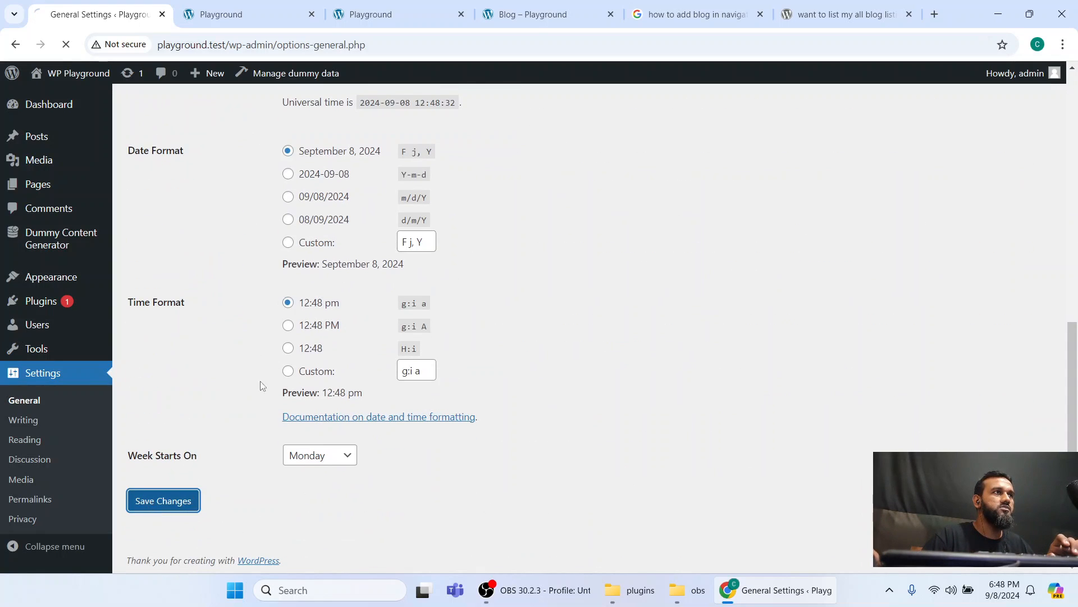
Reload the site's home page to check the new title, and return to the General Settings
key("ctrl+Tab")
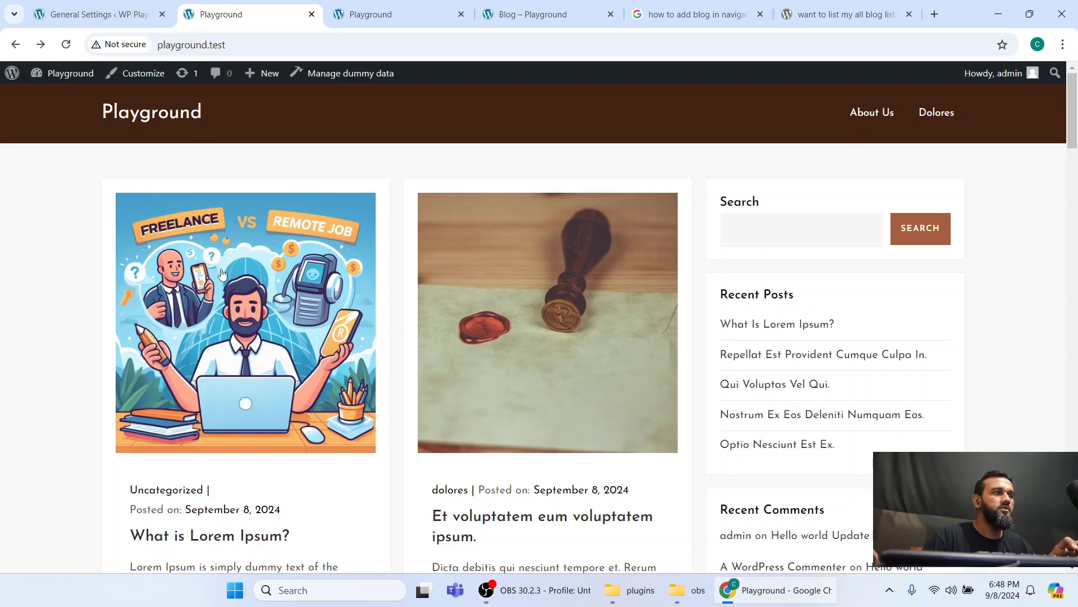
key("F5")
left_click(67, 11)
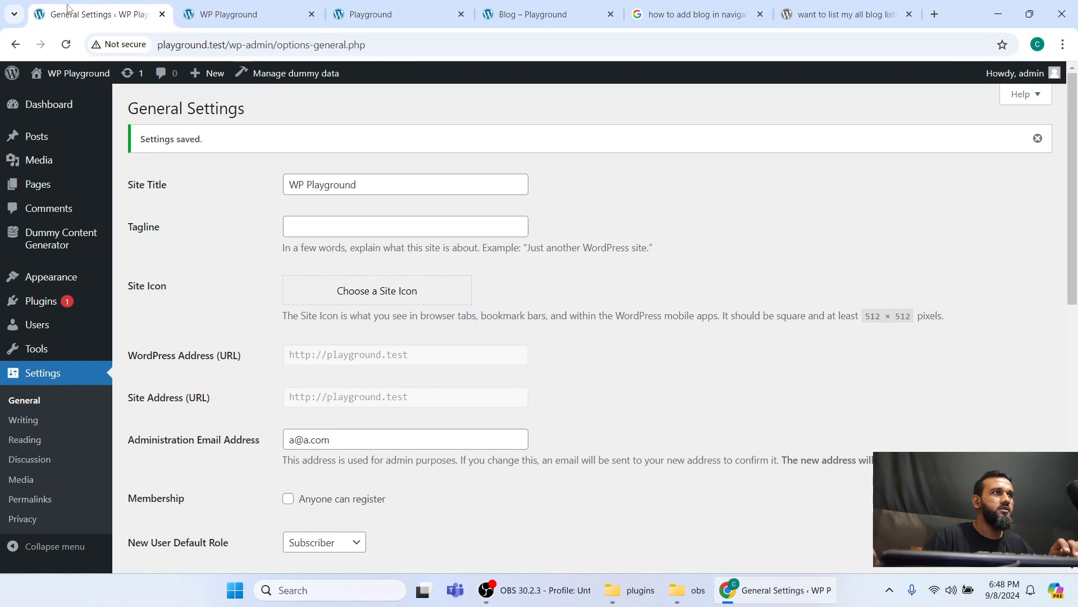
Enter "Do the best thing" as the site's tagline
left_click(345, 235)
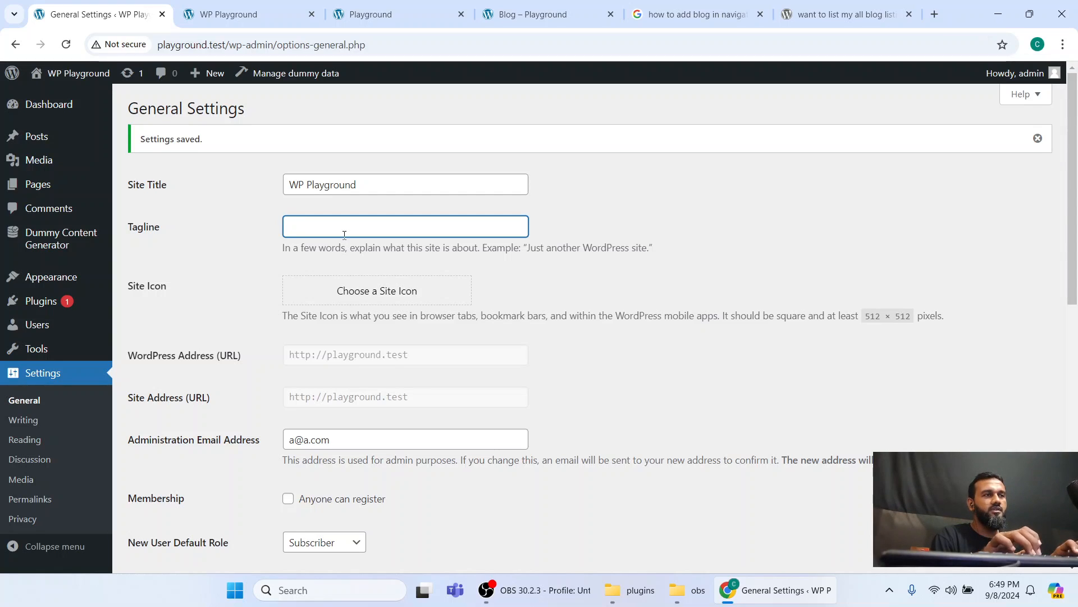
type("the")
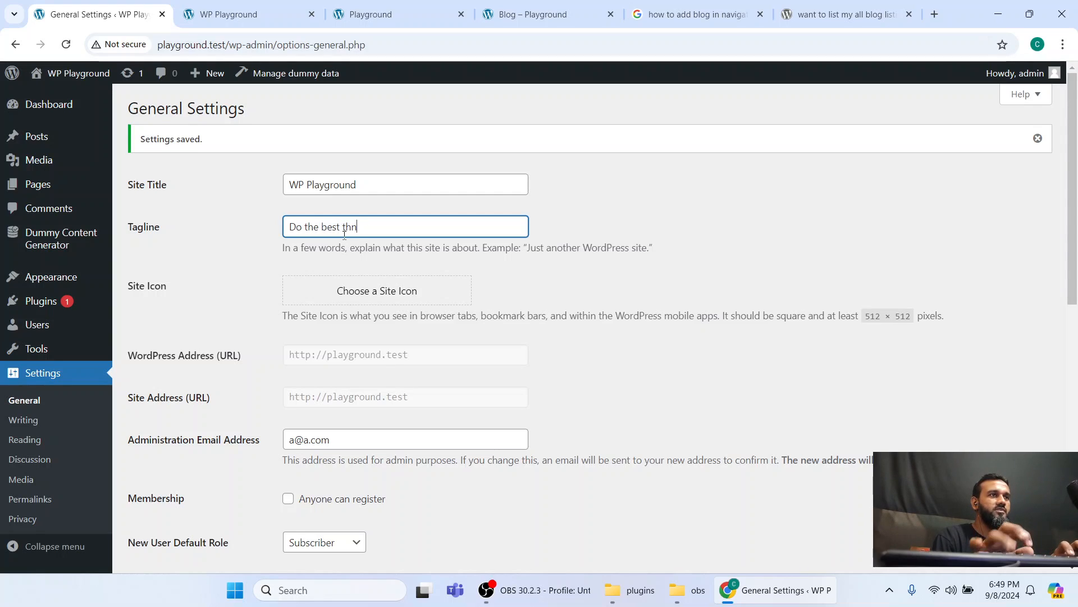
type(" best thing")
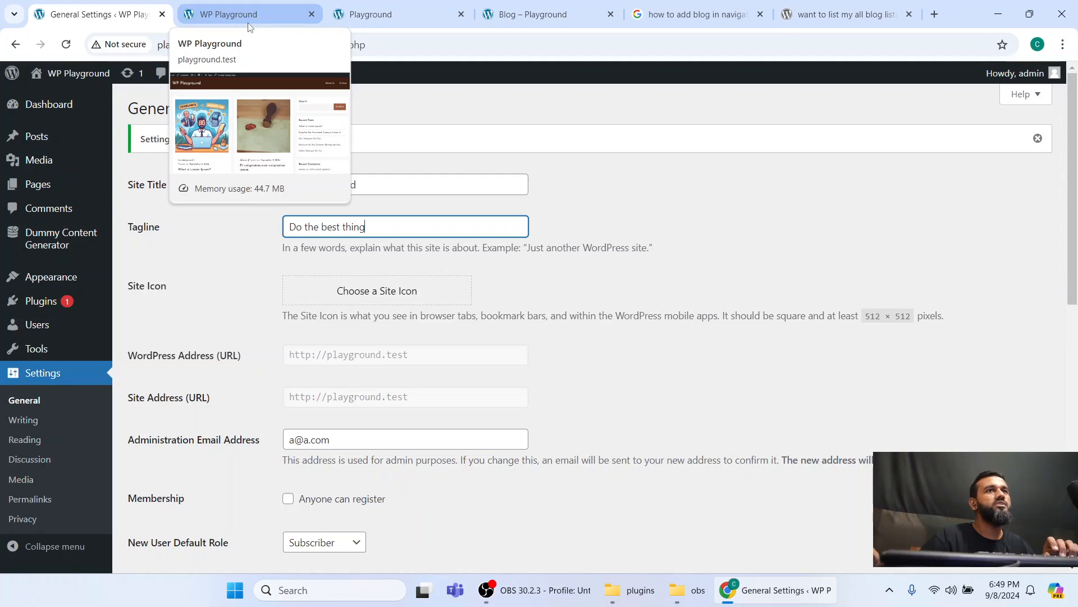
Open google.com in a new browser tab to view its site icon, and close that tab
left_click(935, 14)
type("google.com")
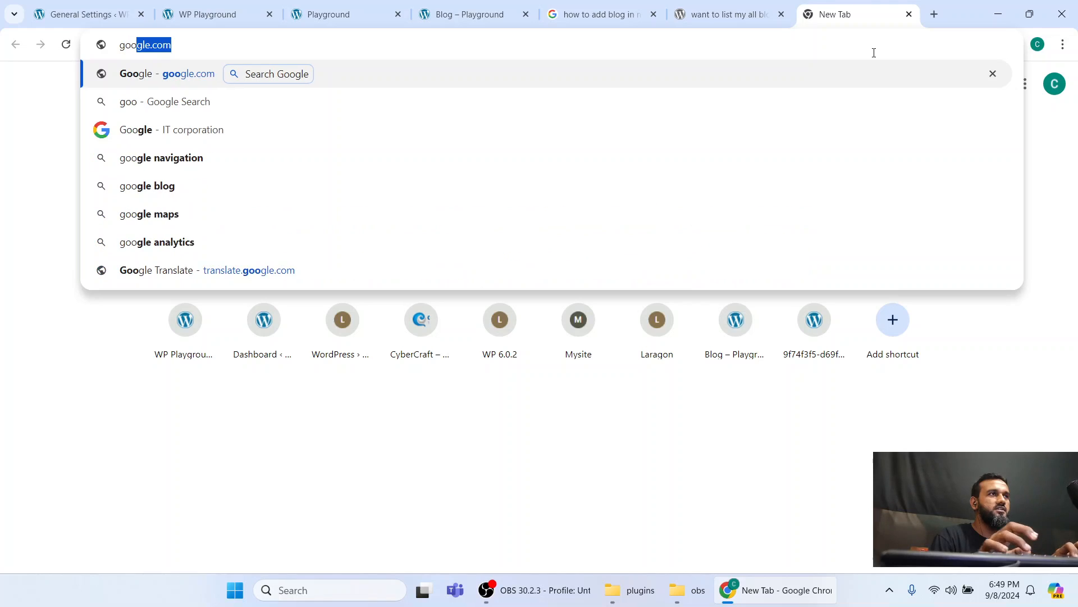
key("Return")
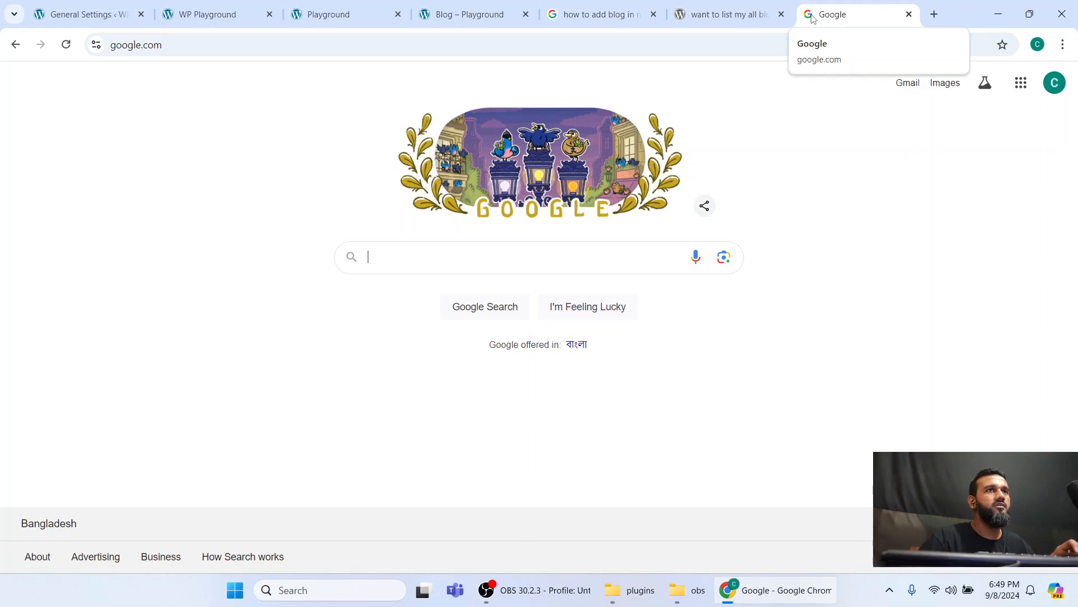
key("ctrl+w")
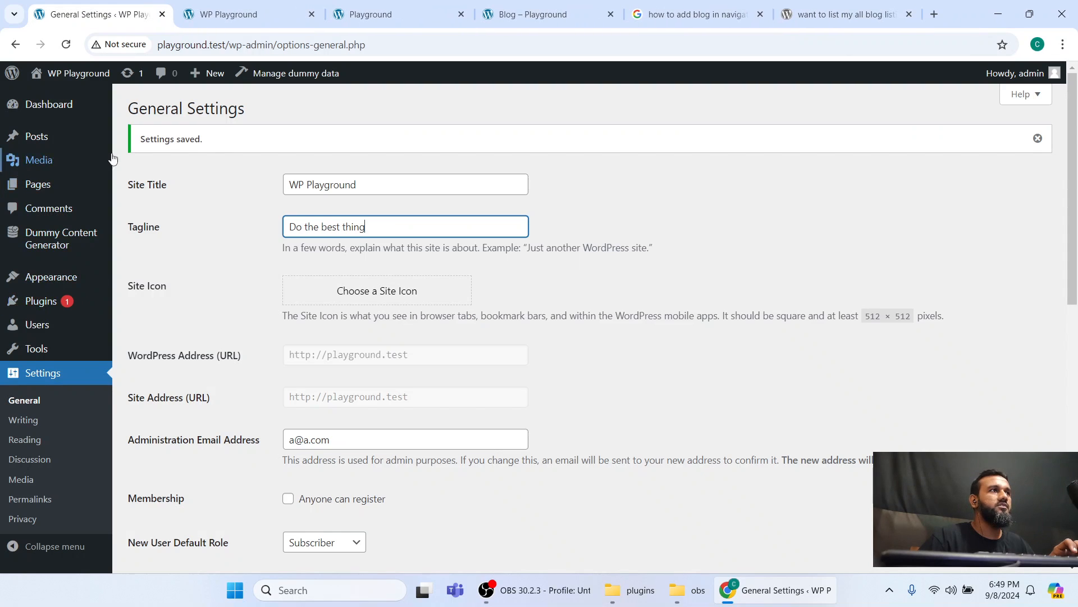
Set the wax-seal stamp image wp_dummy_content_generator_89.jpg from the media library as the site icon and save the general settings
left_click(350, 303)
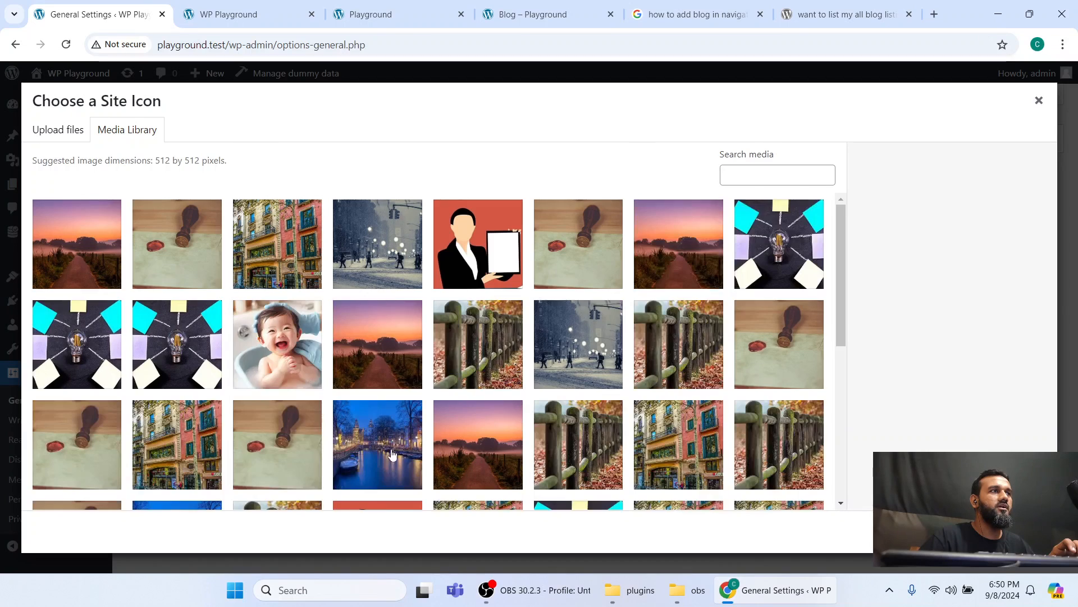
left_click(180, 246)
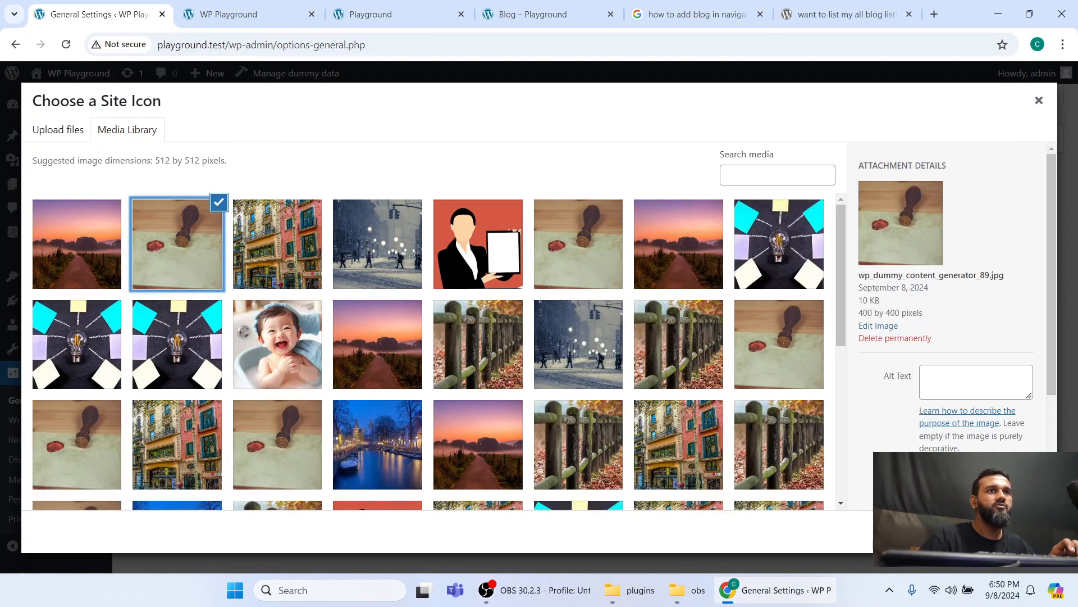
left_click(1008, 531)
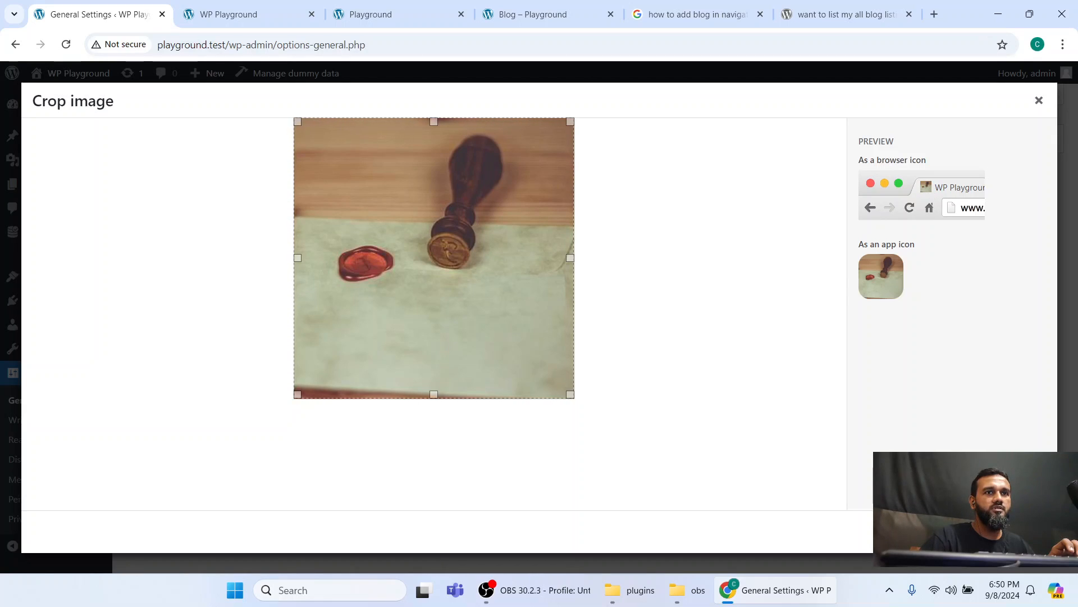
left_click(1011, 531)
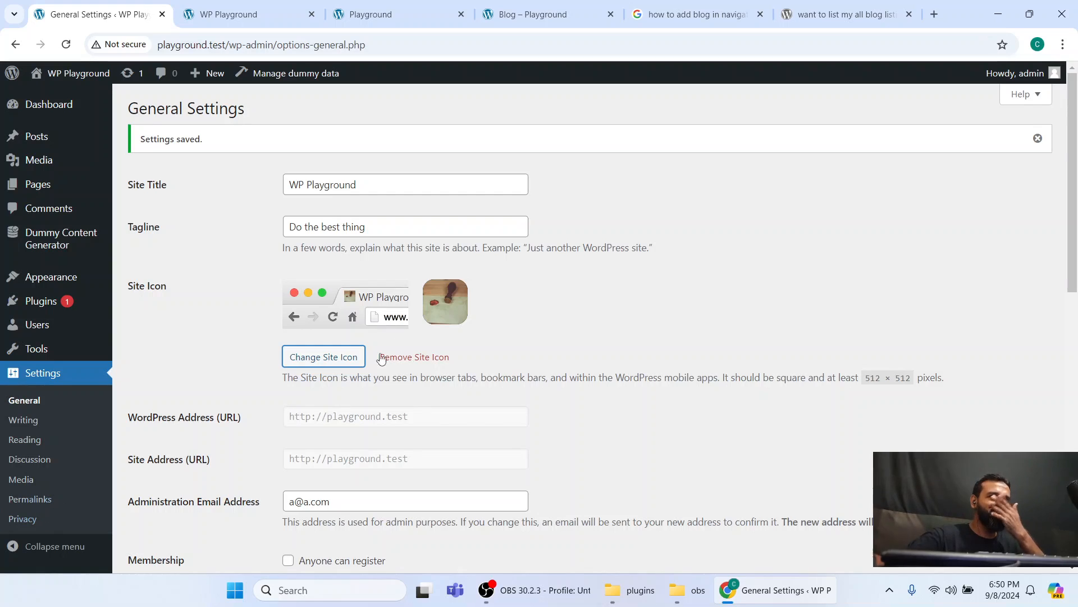
scroll(522, 360, "down", 10)
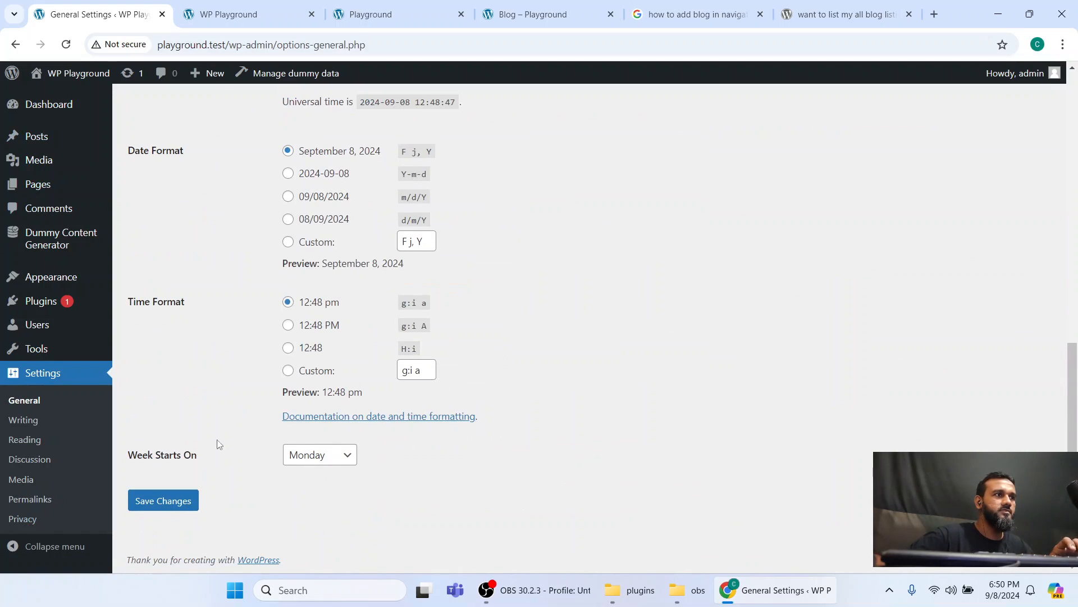
left_click(141, 500)
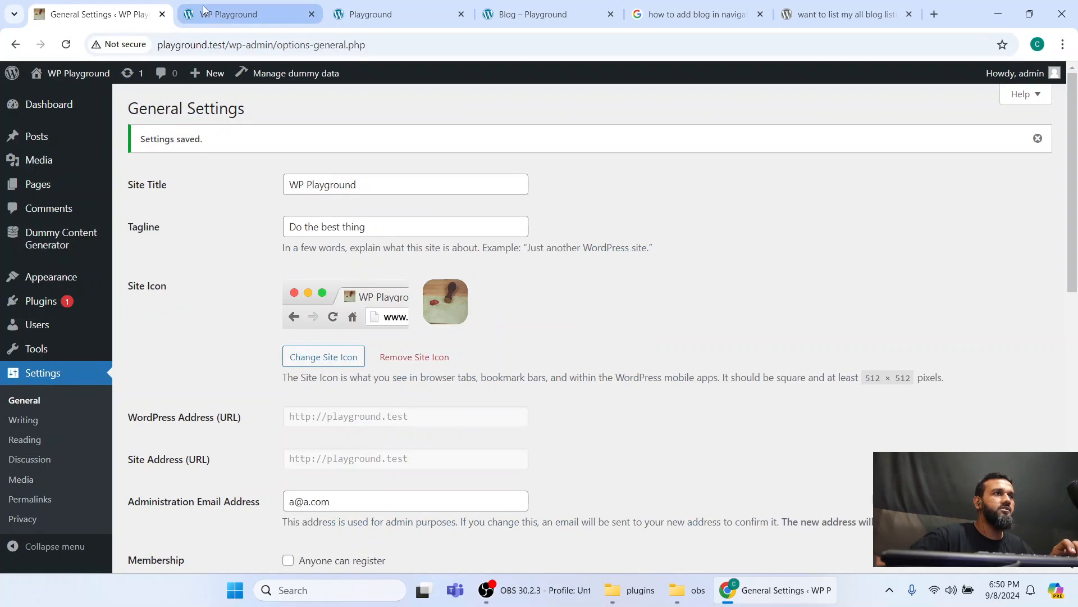
Review the WordPress Address, Site Address and Administration Email Address entries in the general settings
scroll(281, 302, "down", 2)
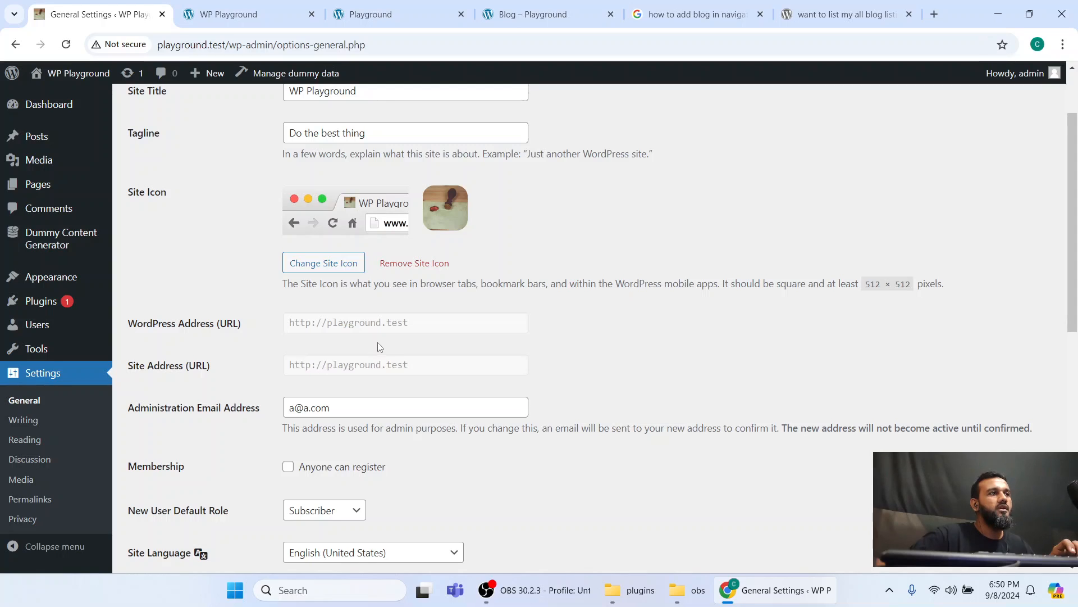
scroll(315, 331, "down", 2)
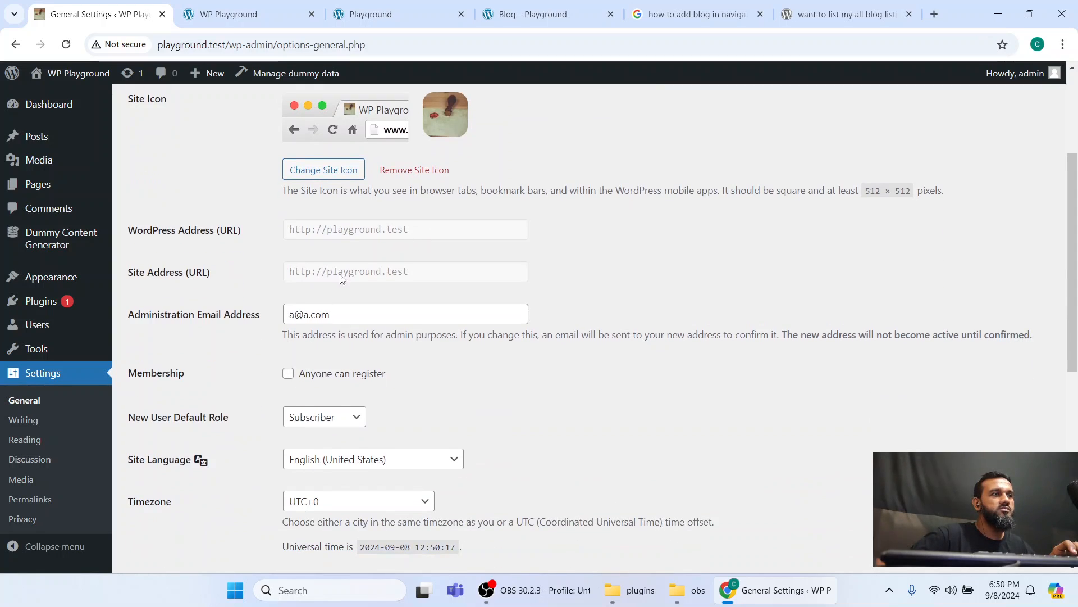
triple_click(367, 311)
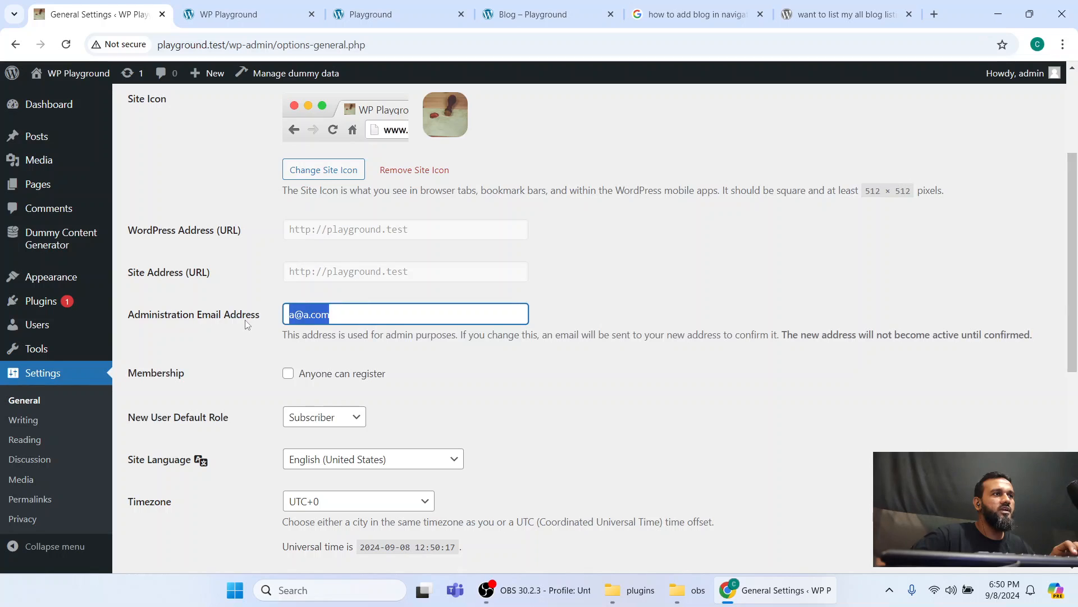
scroll(234, 332, "down", 2)
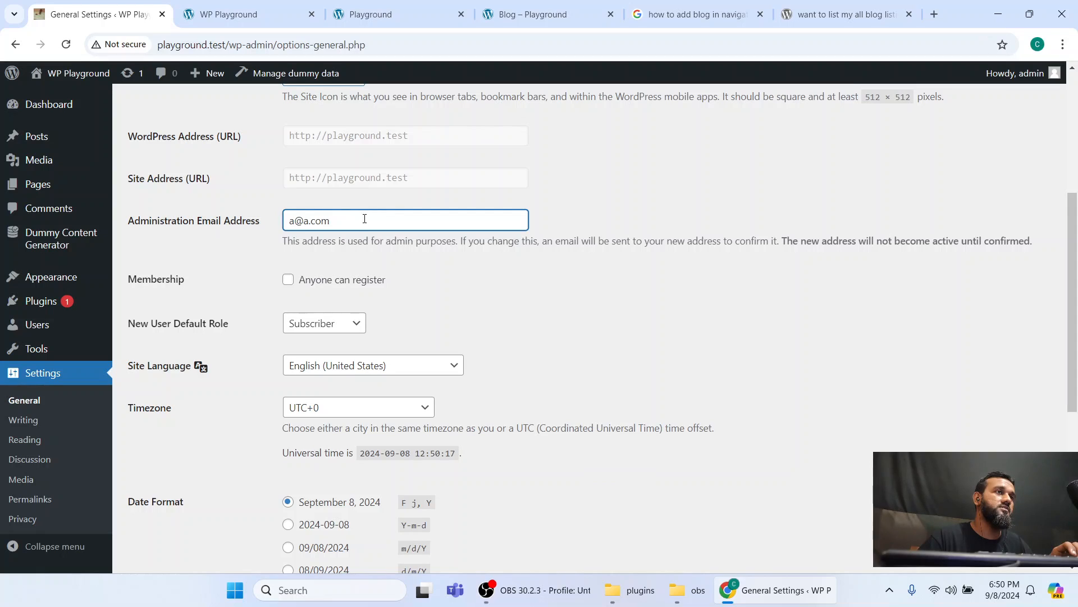
left_click_drag(364, 219, 276, 220)
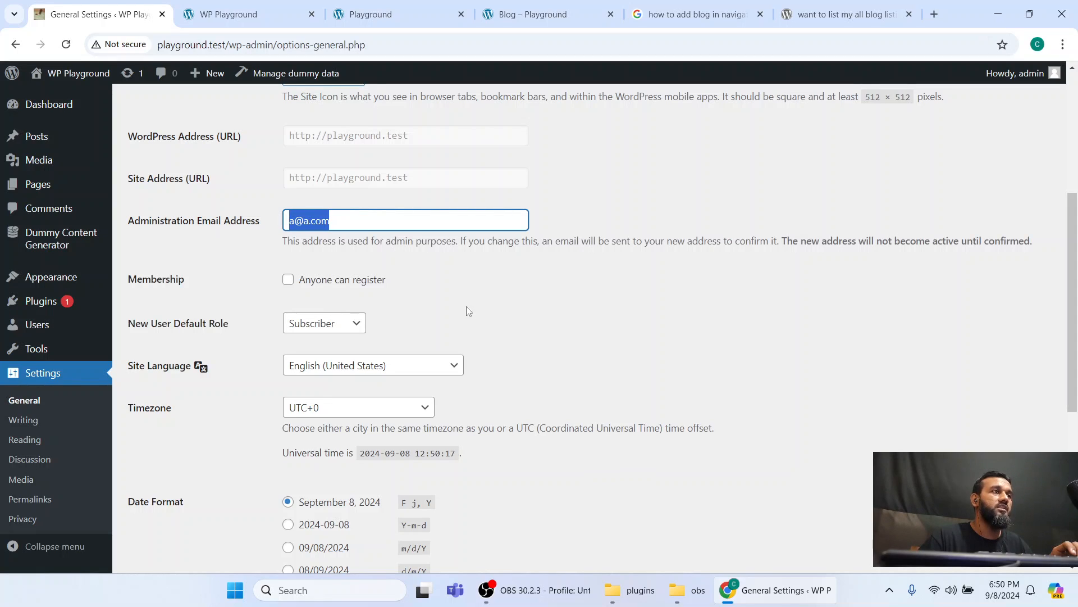
scroll(477, 323, "up", 5)
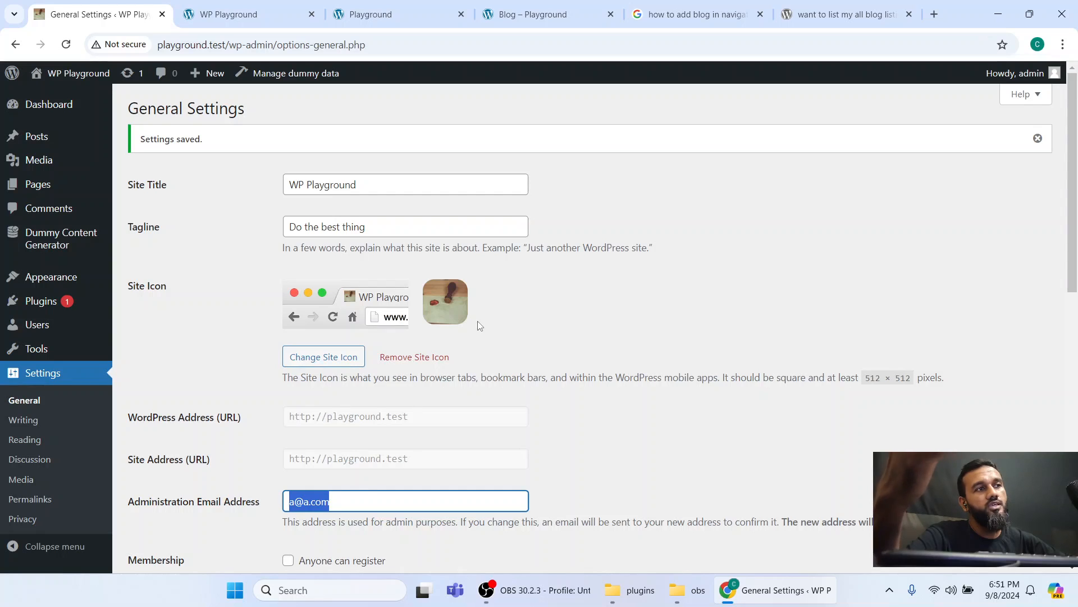
scroll(456, 329, "down", 2)
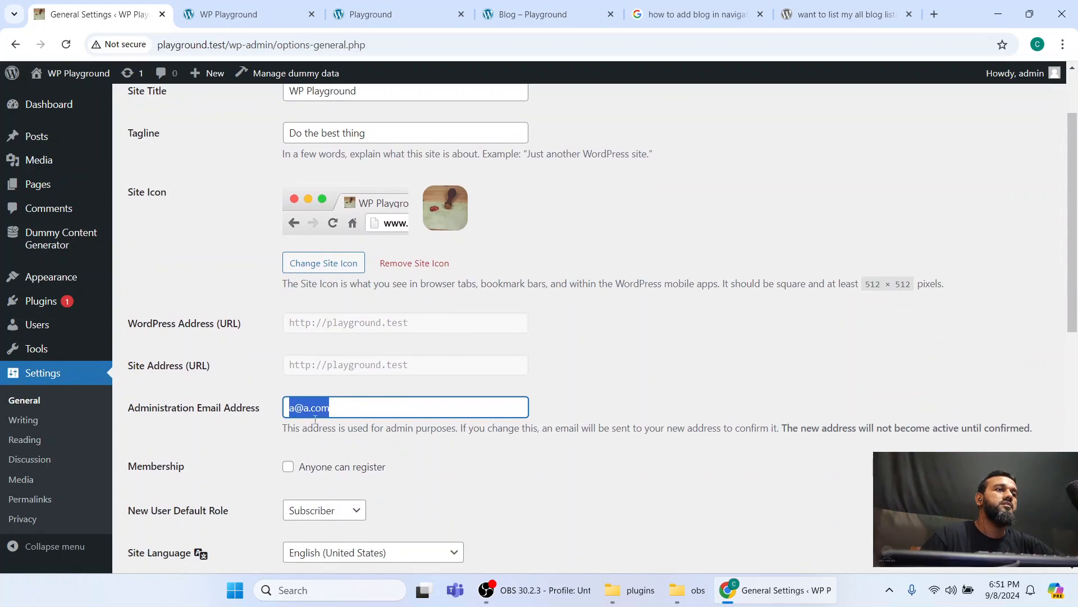
left_click(349, 408)
left_click_drag(354, 408, 272, 421)
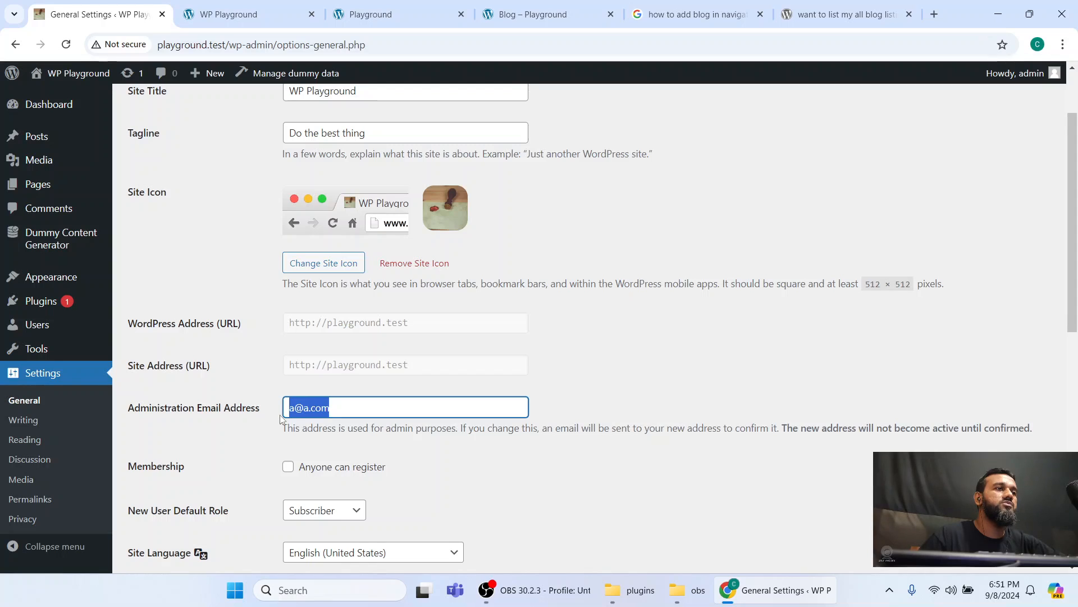
scroll(287, 413, "down", 3)
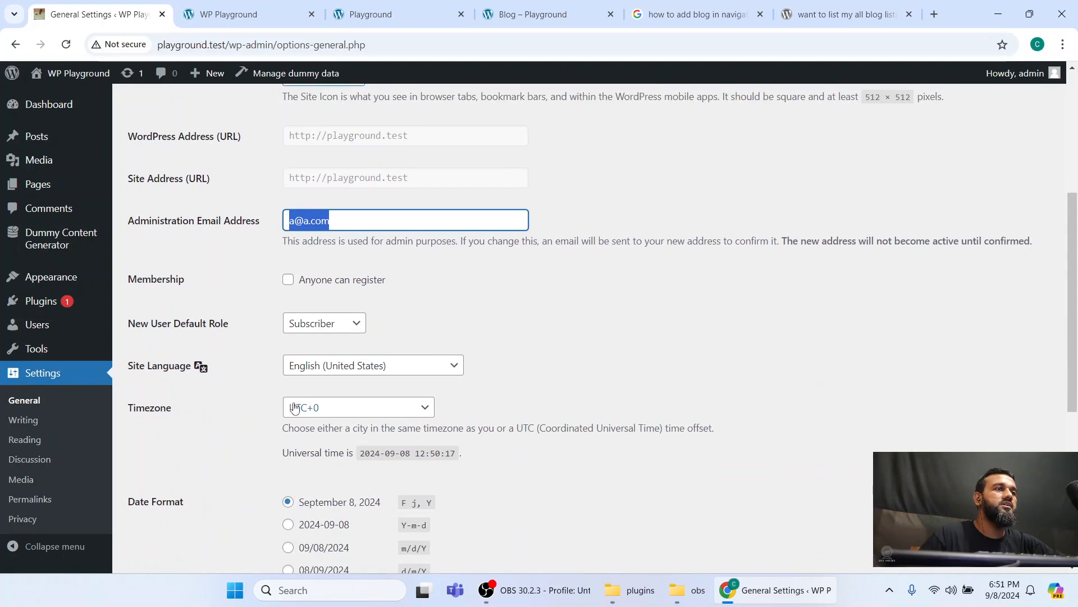
left_click(356, 220)
left_click_drag(356, 221, 298, 220)
left_click(290, 221)
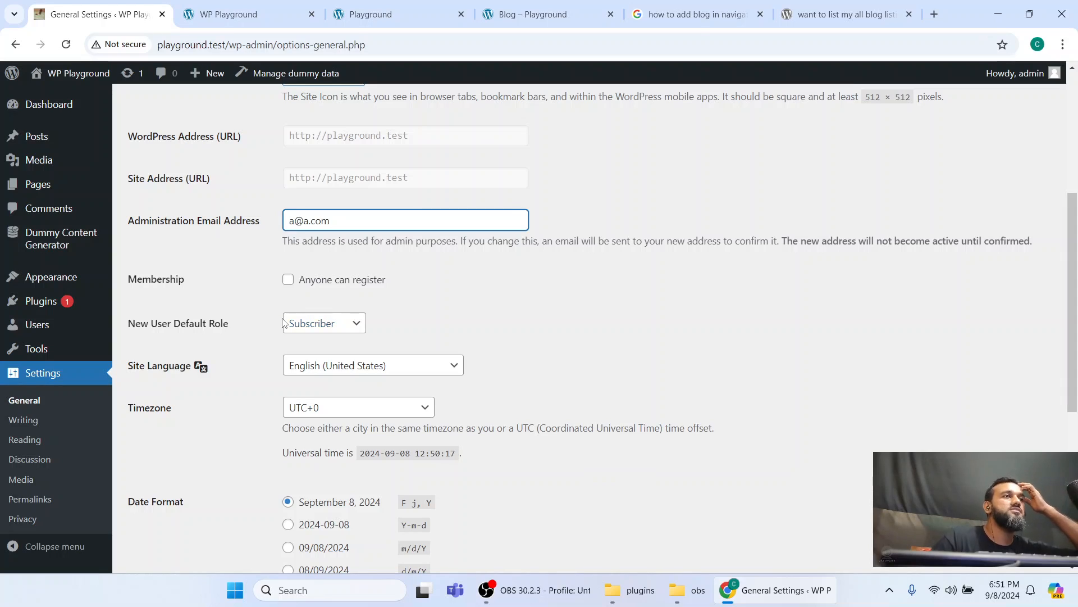
Enable the "Anyone can register" membership option and disable it again
left_click(289, 273)
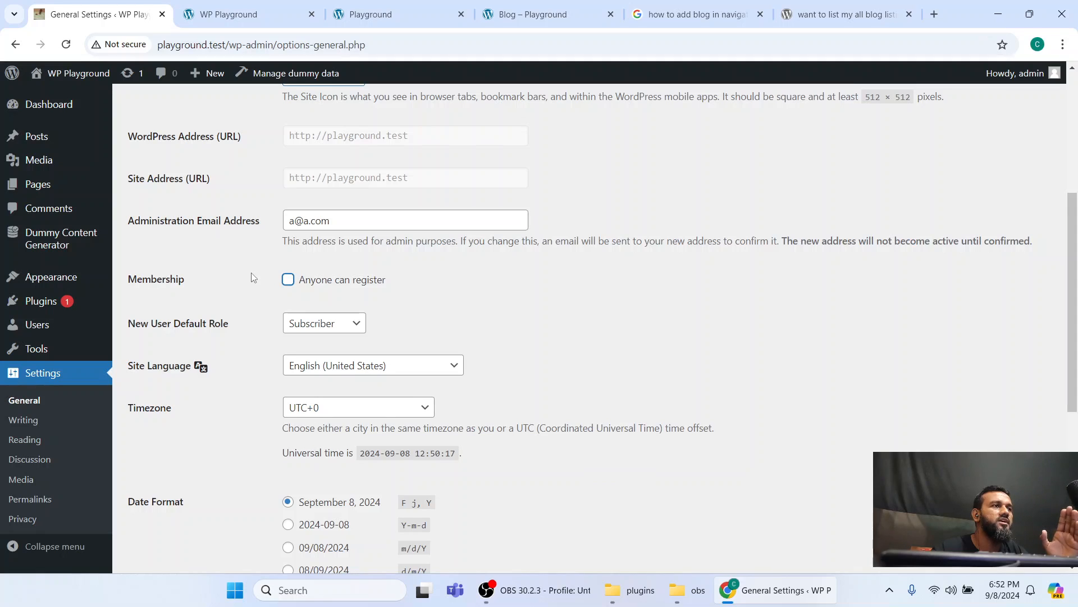
scroll(265, 293, "down", 5)
scroll(266, 368, "up", 7)
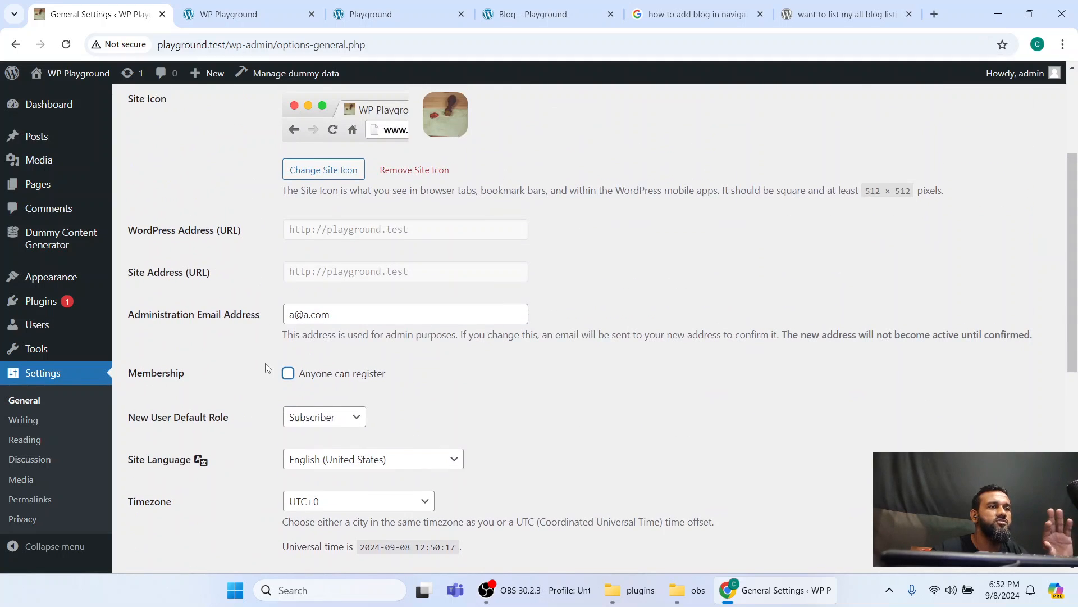
scroll(266, 368, "down", 2)
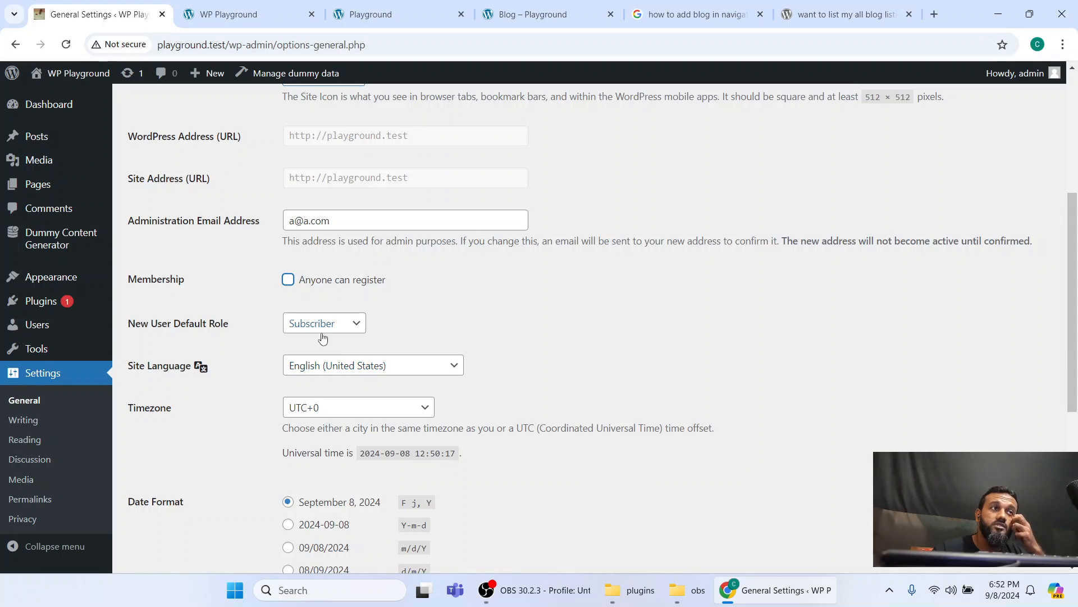
left_click(289, 282)
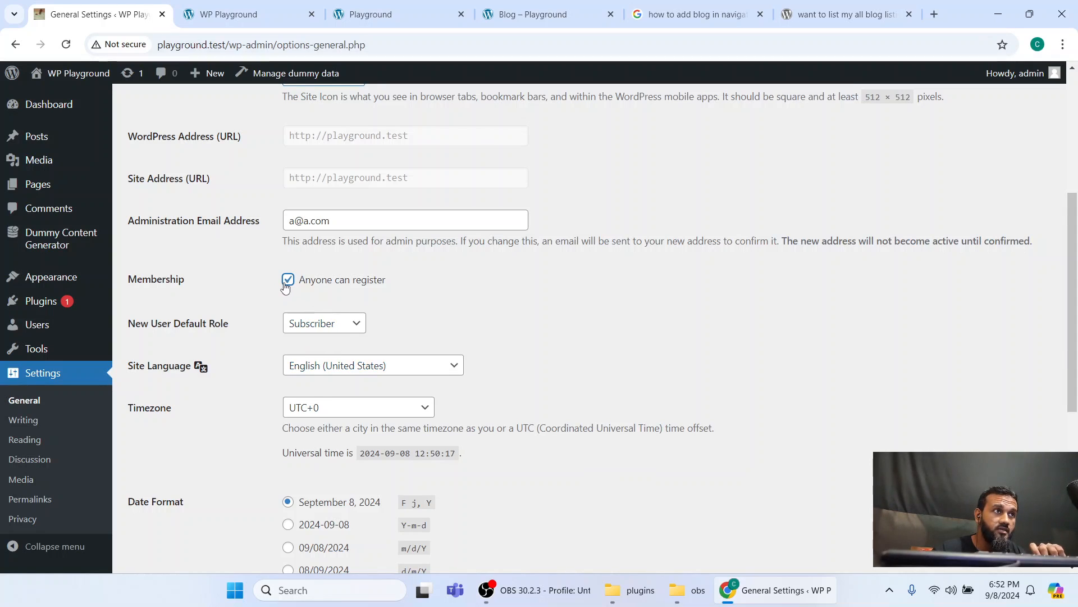
left_click(288, 282)
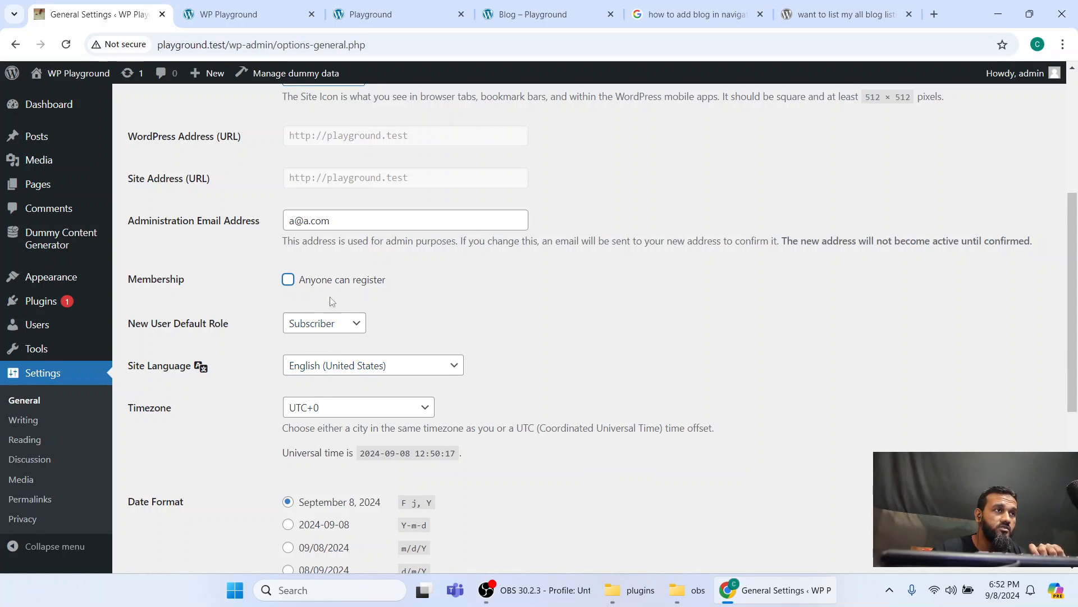
Examine the New User Default Role choices while switching open registration on and off
left_click(358, 326)
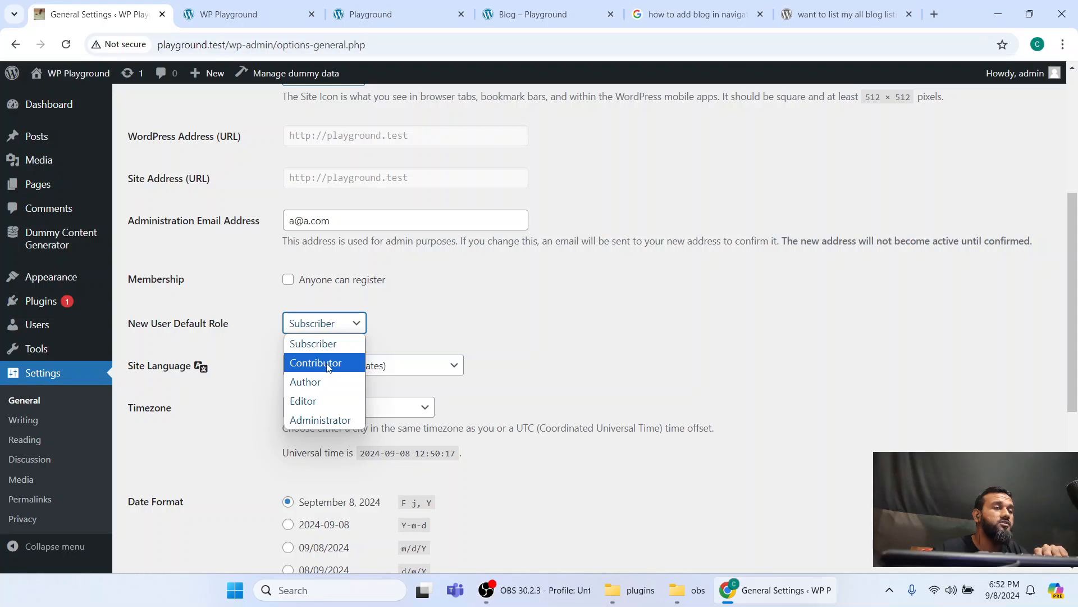
left_click(328, 303)
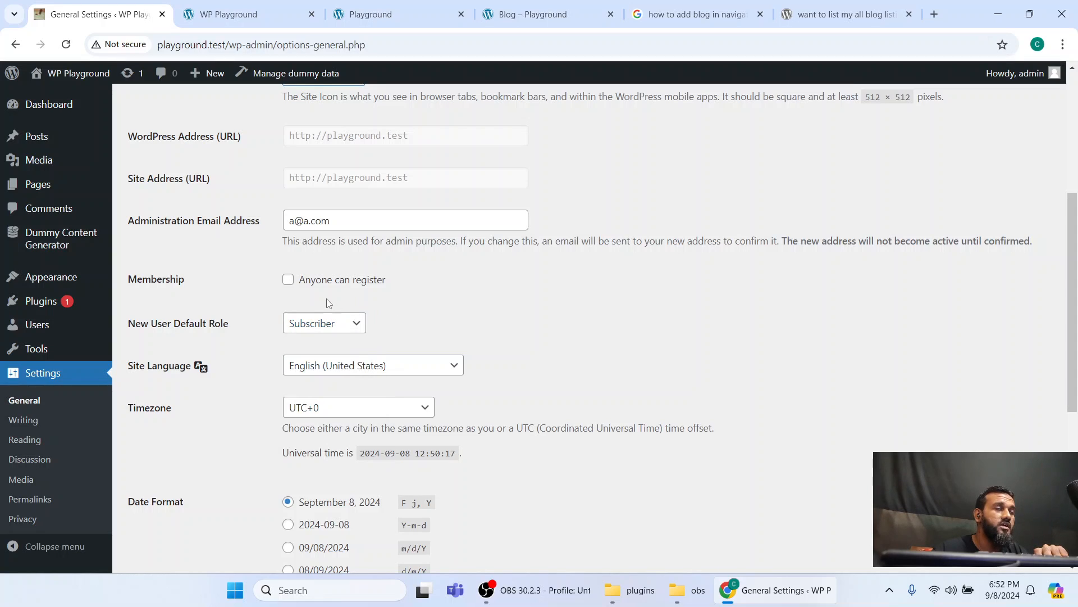
left_click(288, 280)
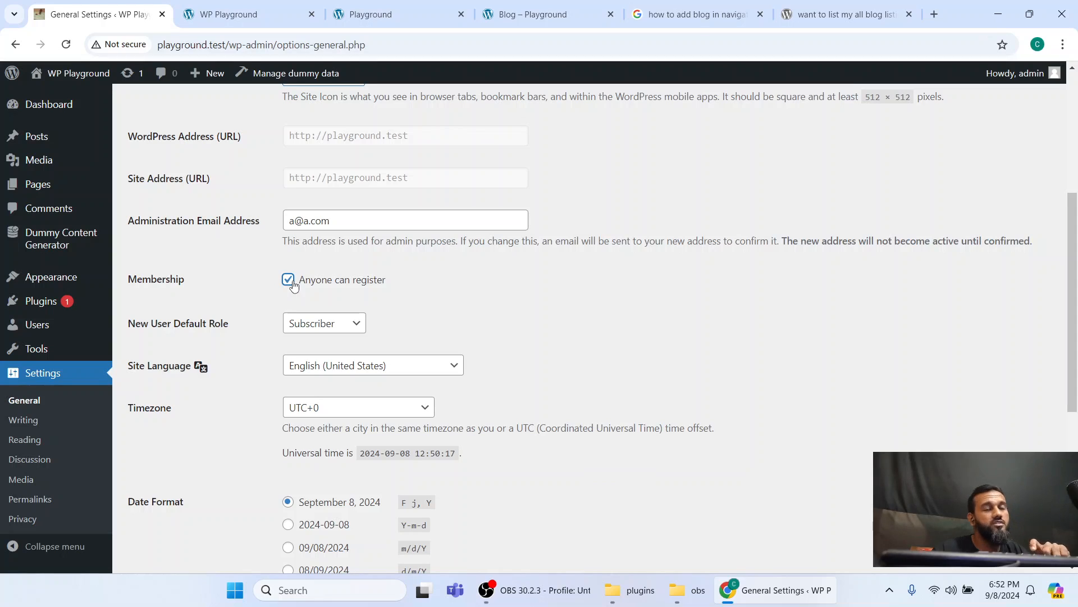
left_click(359, 329)
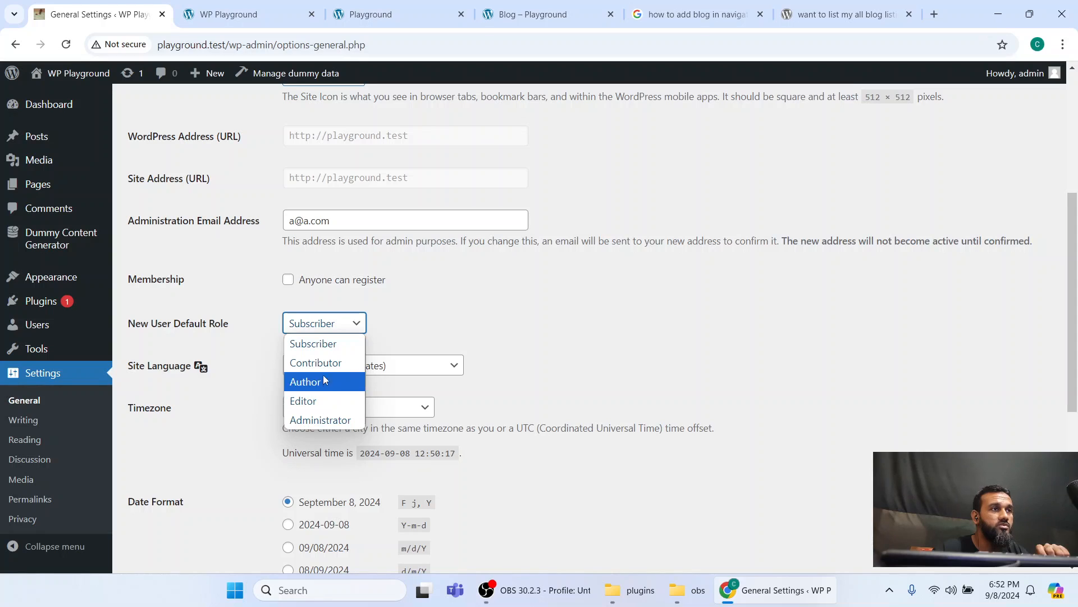
left_click(405, 331)
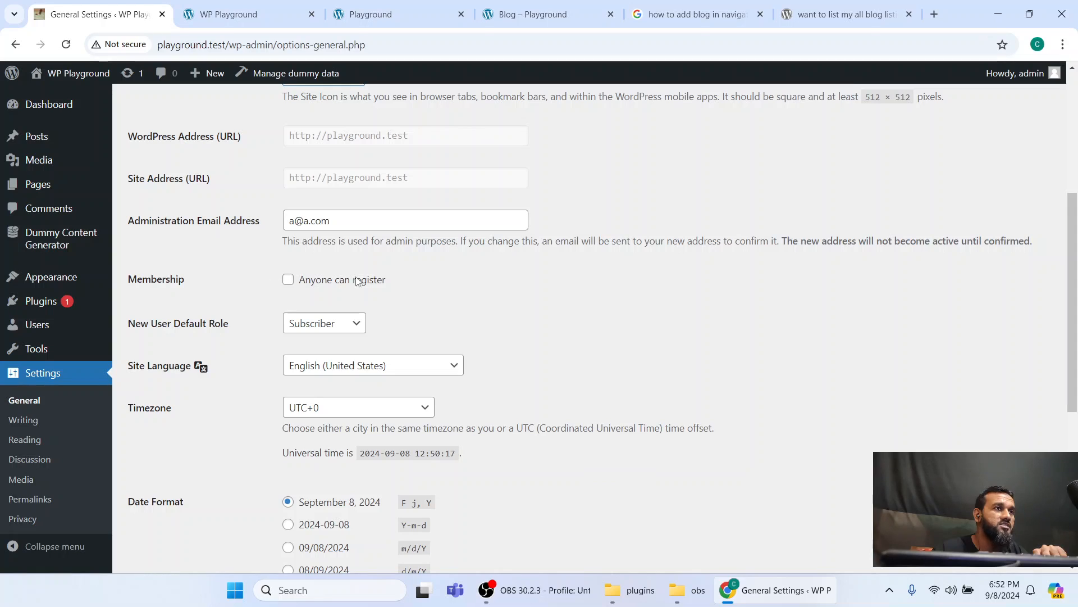
left_click_drag(398, 327, 238, 324)
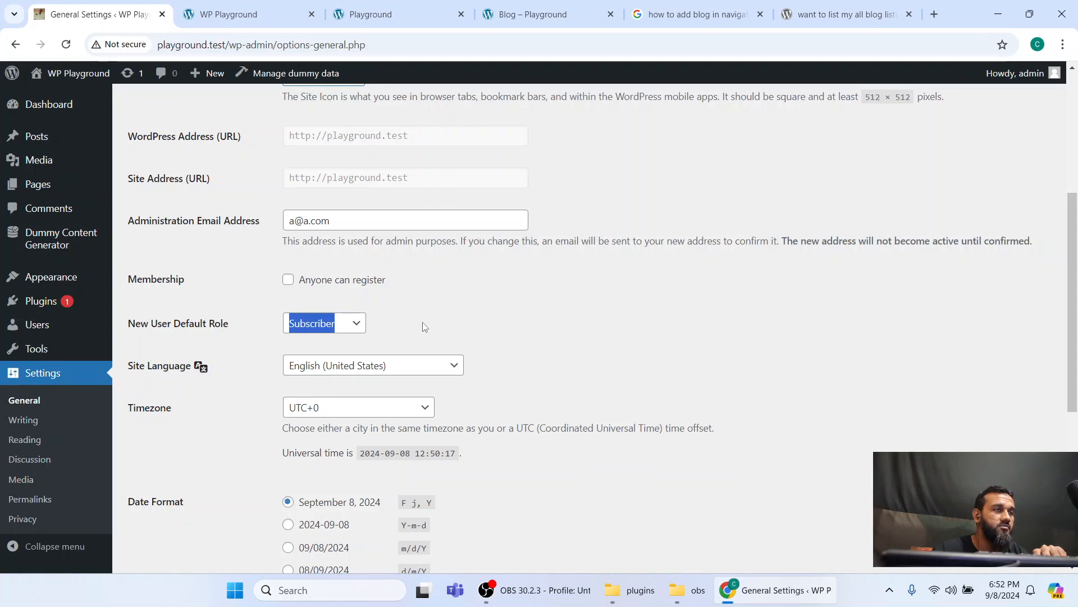
left_click(441, 319)
Look through the languages available for the site and close the list
scroll(433, 321, "down", 2)
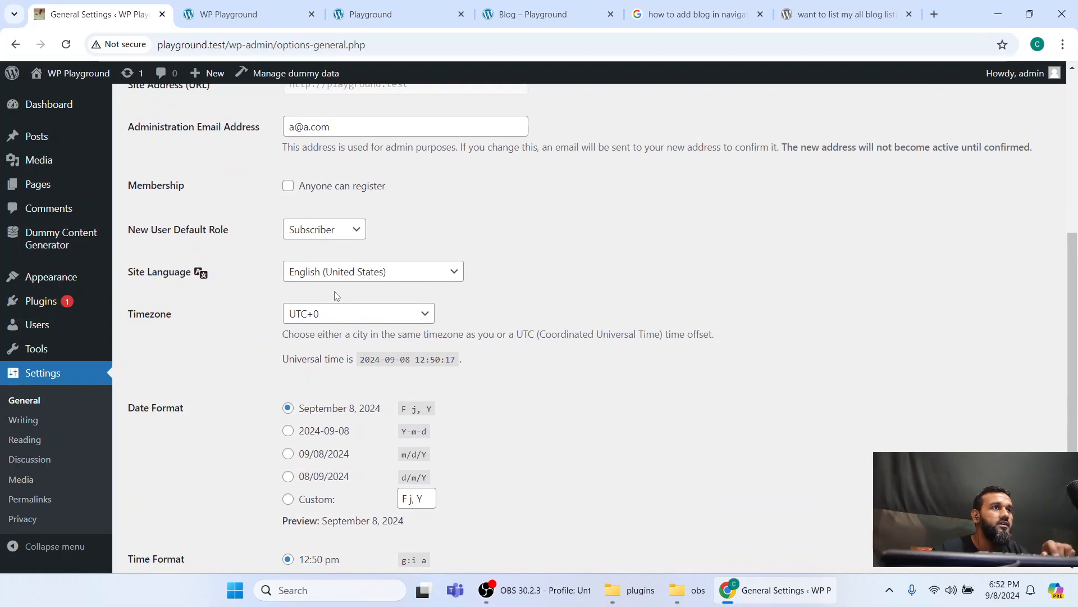
left_click(423, 281)
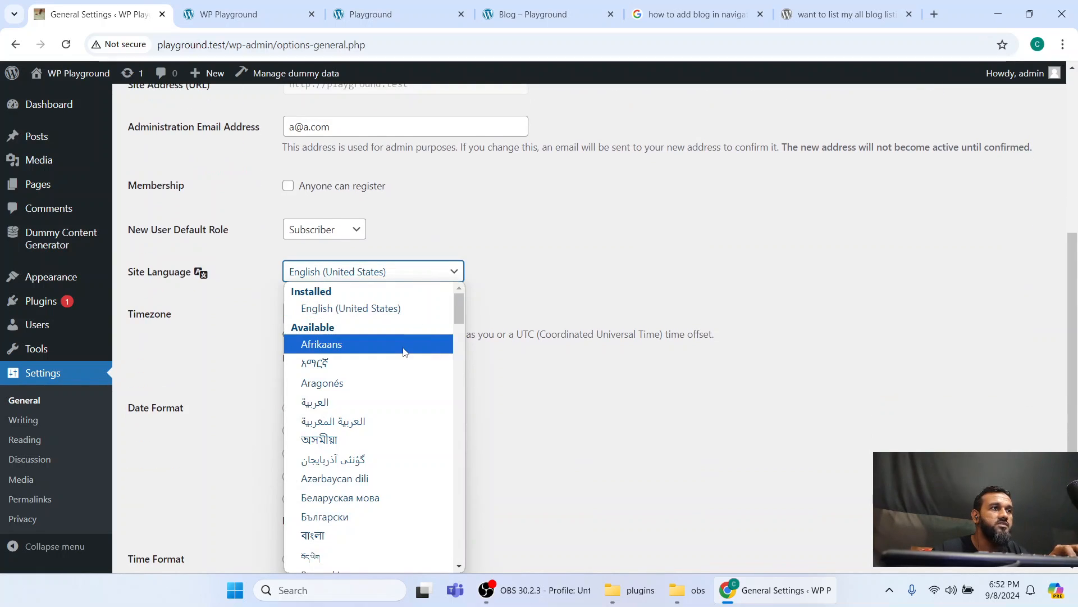
left_click(581, 241)
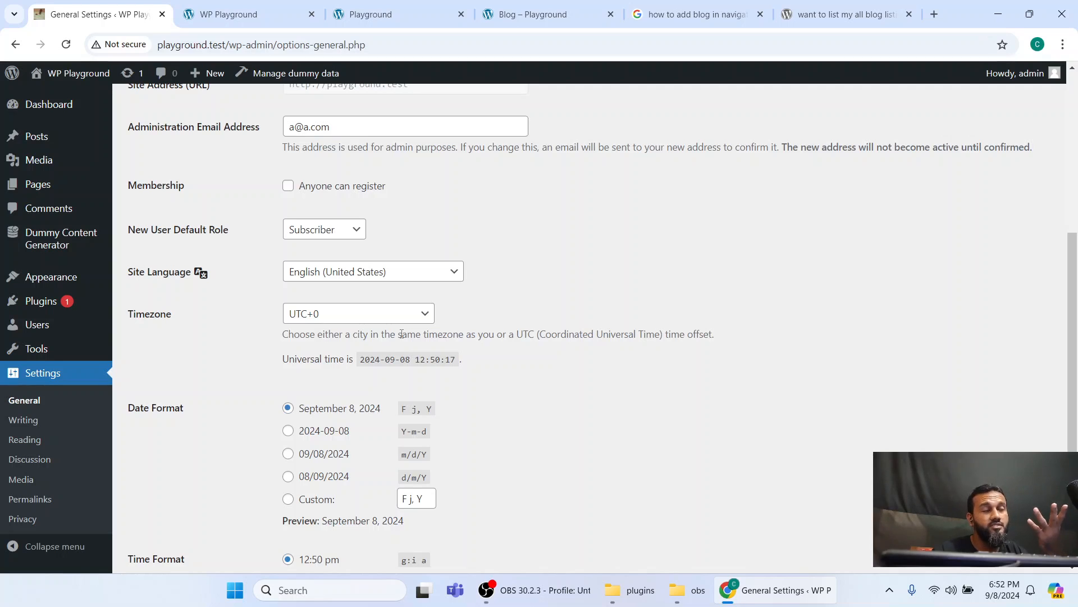
Set the site's timezone to UTC+6
scroll(261, 390, "down", 2)
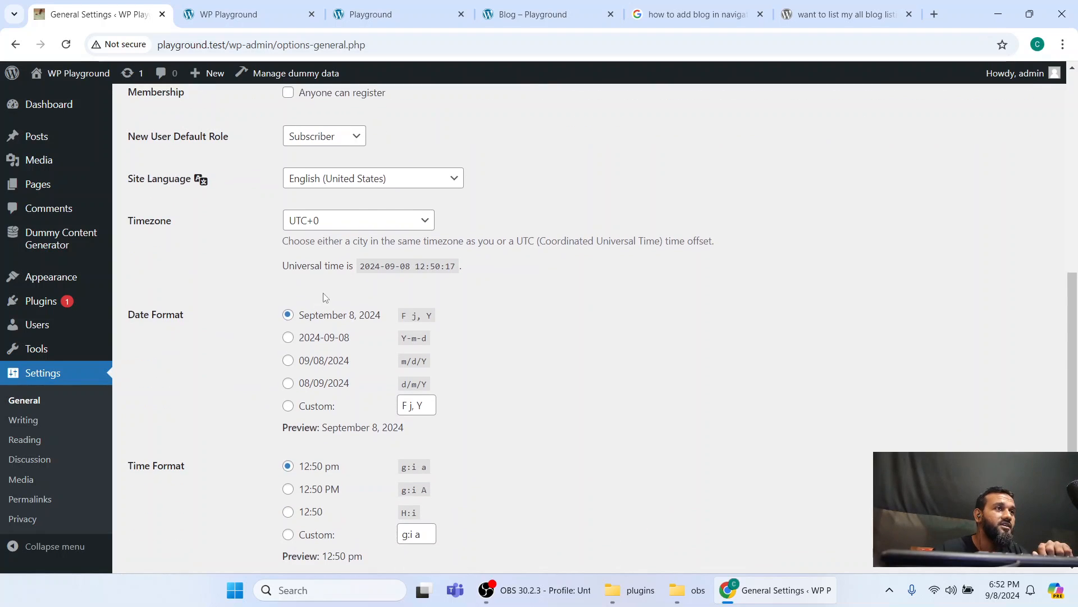
left_click(384, 225)
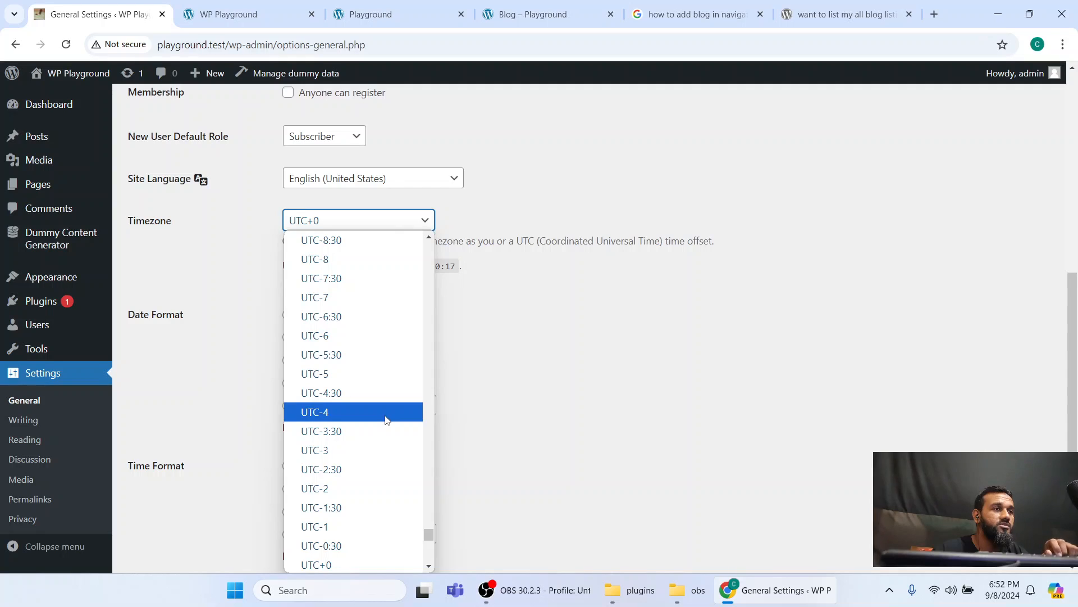
scroll(385, 416, "down", 7)
scroll(368, 427, "down", 3)
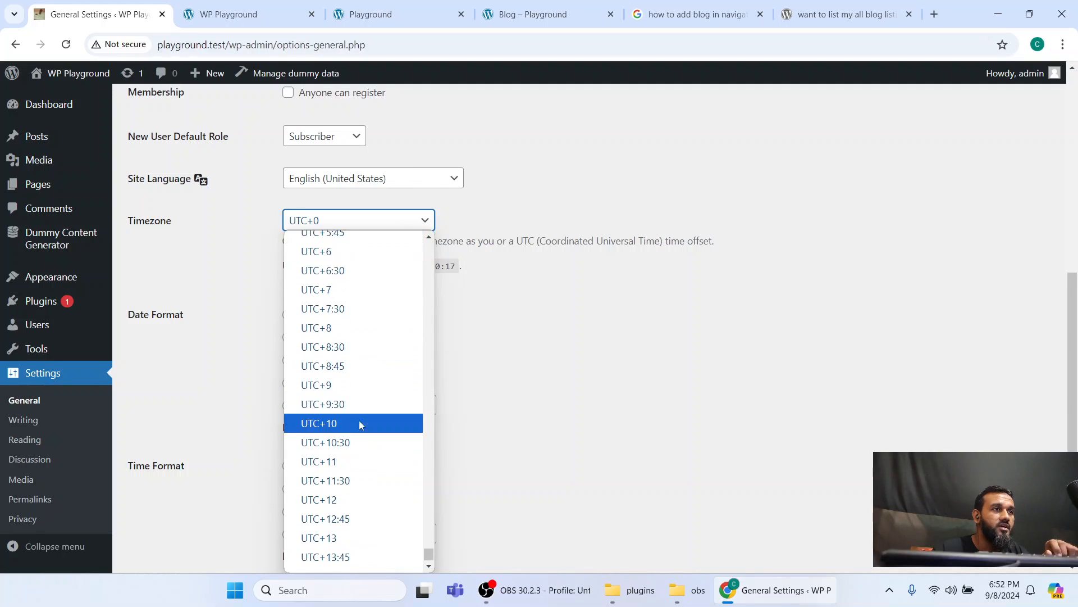
left_click(359, 253)
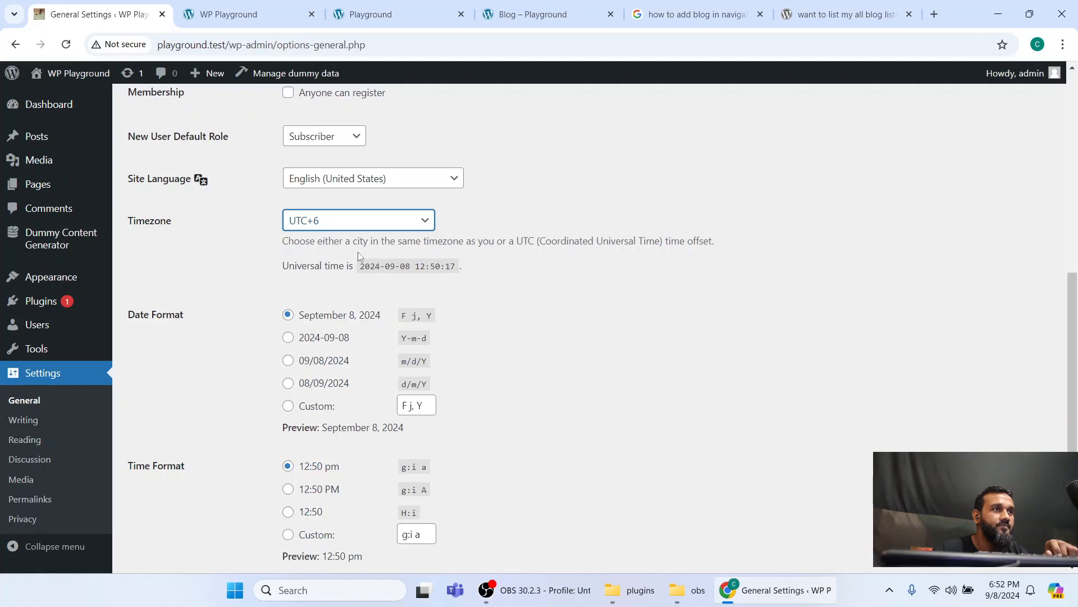
left_click(548, 199)
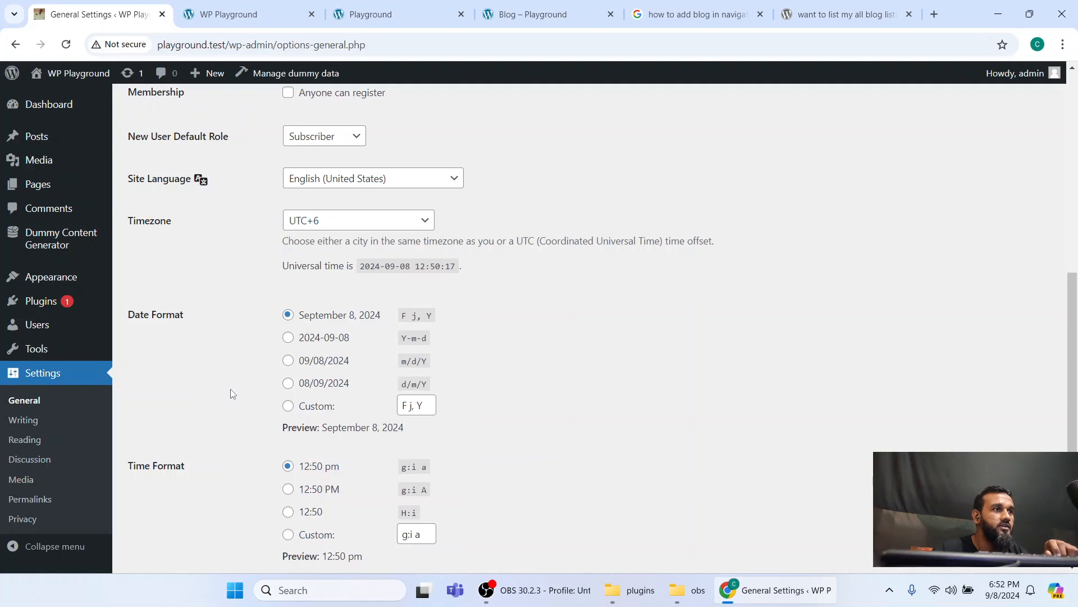
Set the week to start on Sunday and save the general settings
scroll(243, 469, "down", 3)
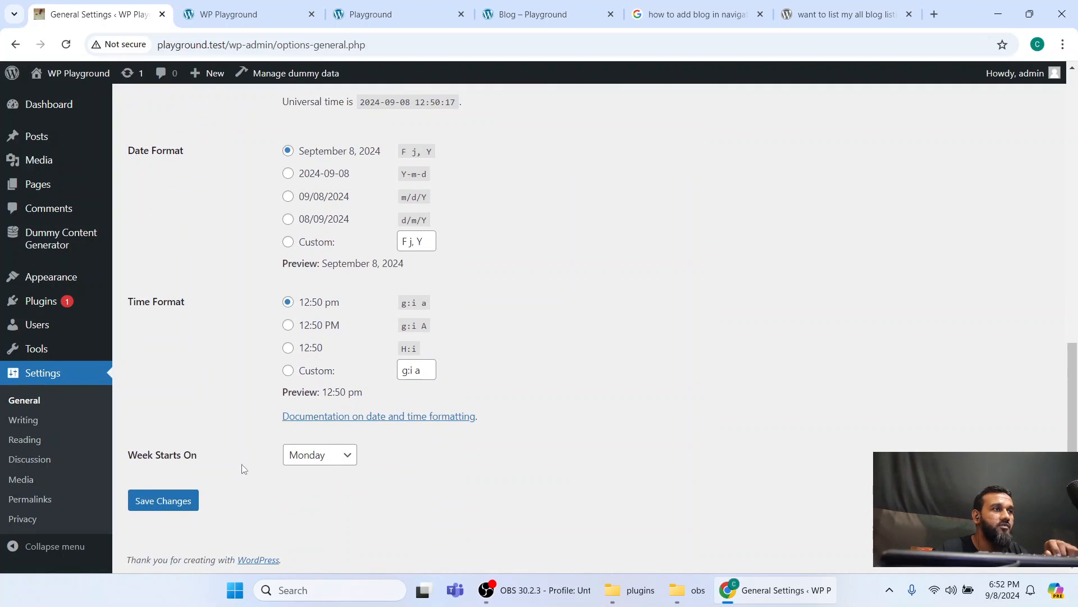
left_click(337, 458)
left_click(336, 319)
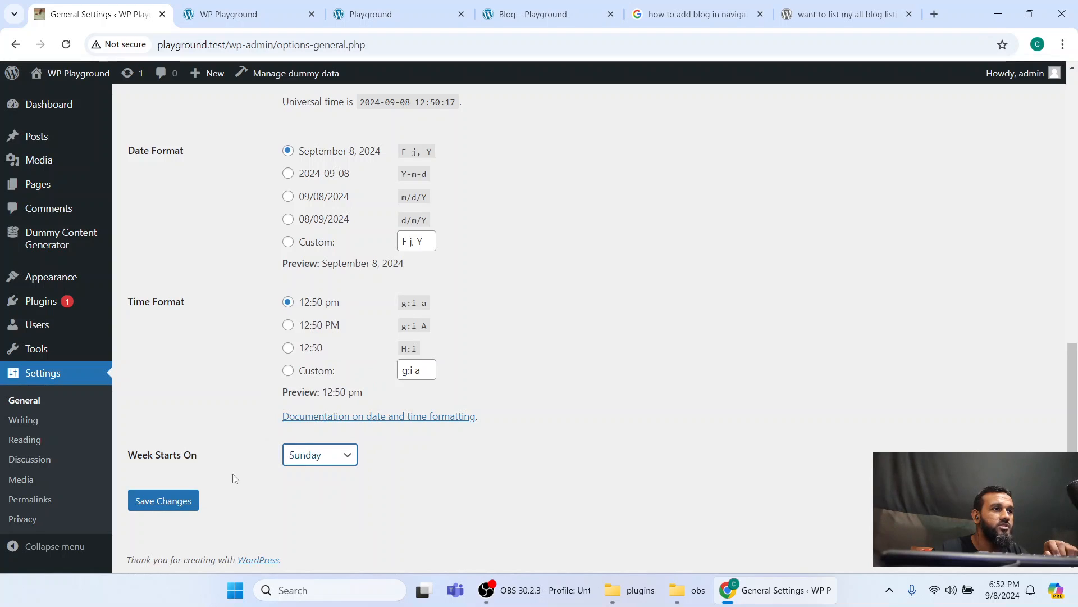
left_click(137, 500)
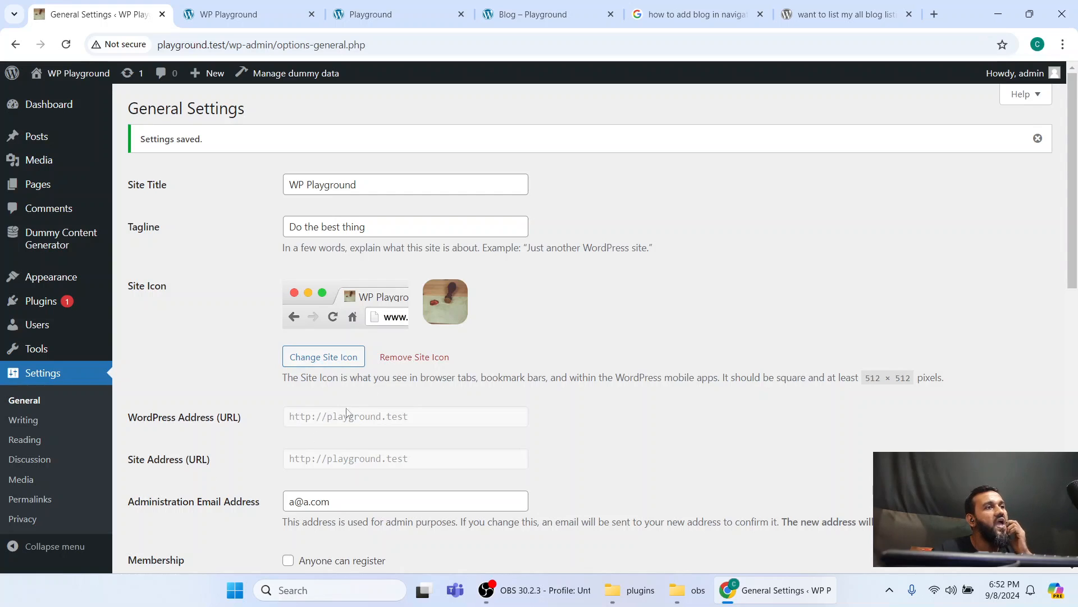
Open the Writing settings and check the choices for the default post category
left_click(14, 424)
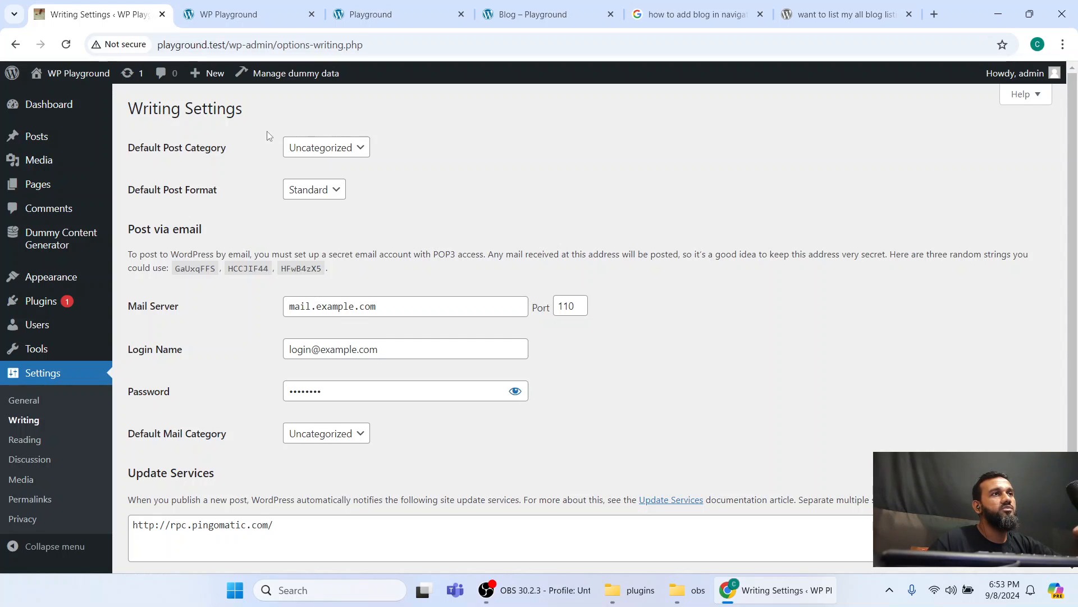
left_click(348, 152)
left_click(435, 144)
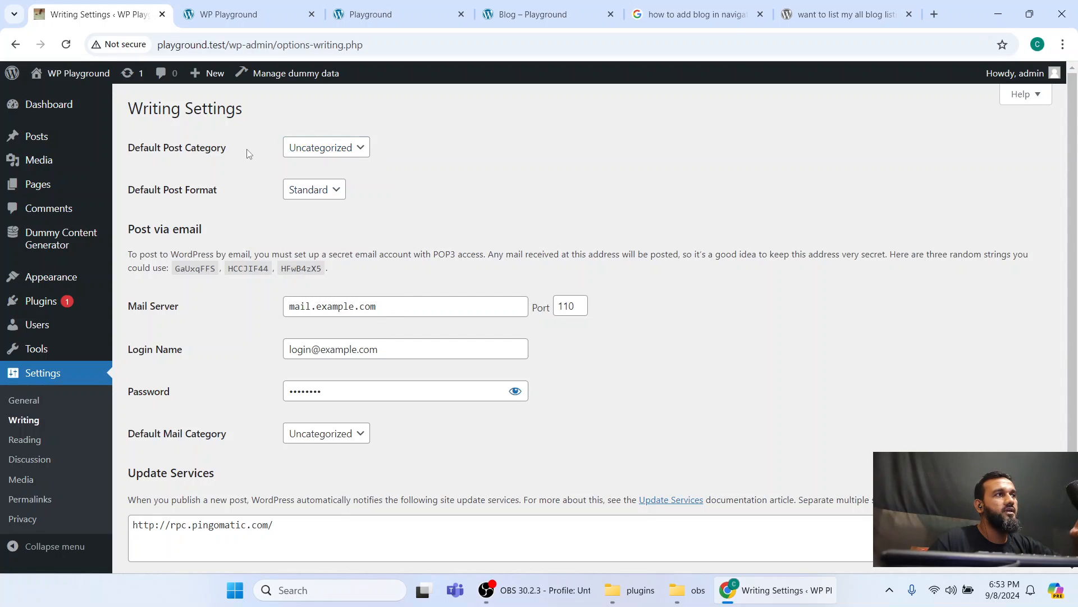
Open the post list in a new tab and bring up the categories of the "What is Lorem Ipsum?" post for editing
mouse_move(41, 146)
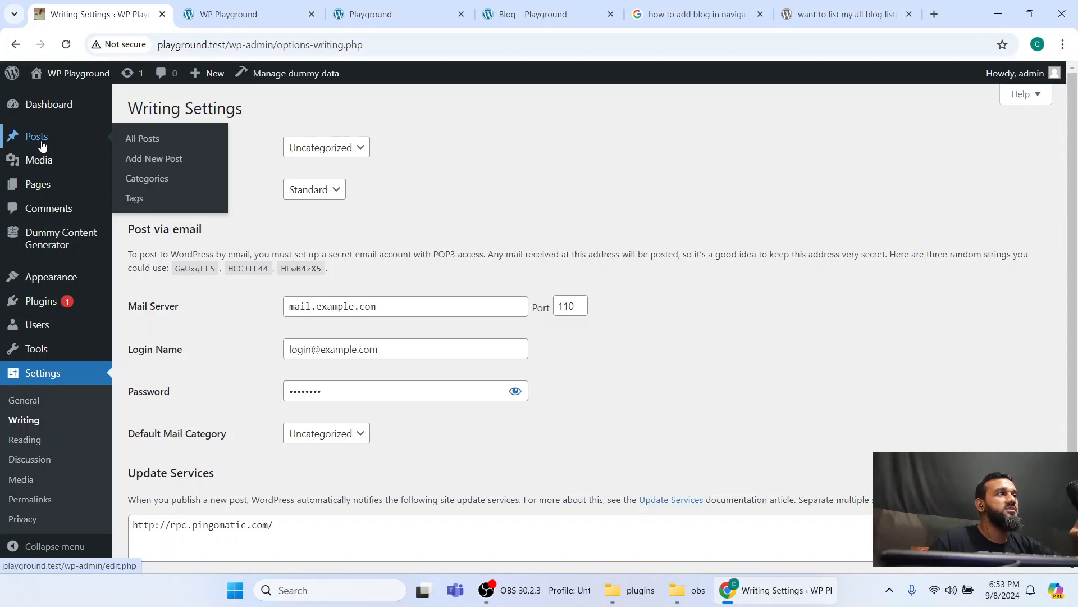
left_click(49, 140, "ctrl")
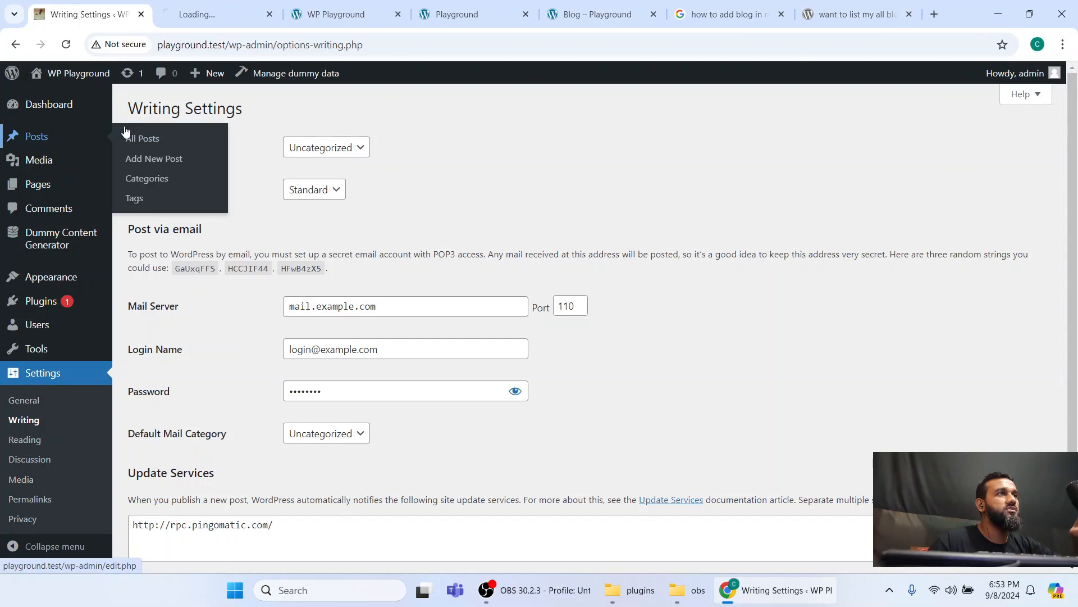
left_click(206, 14)
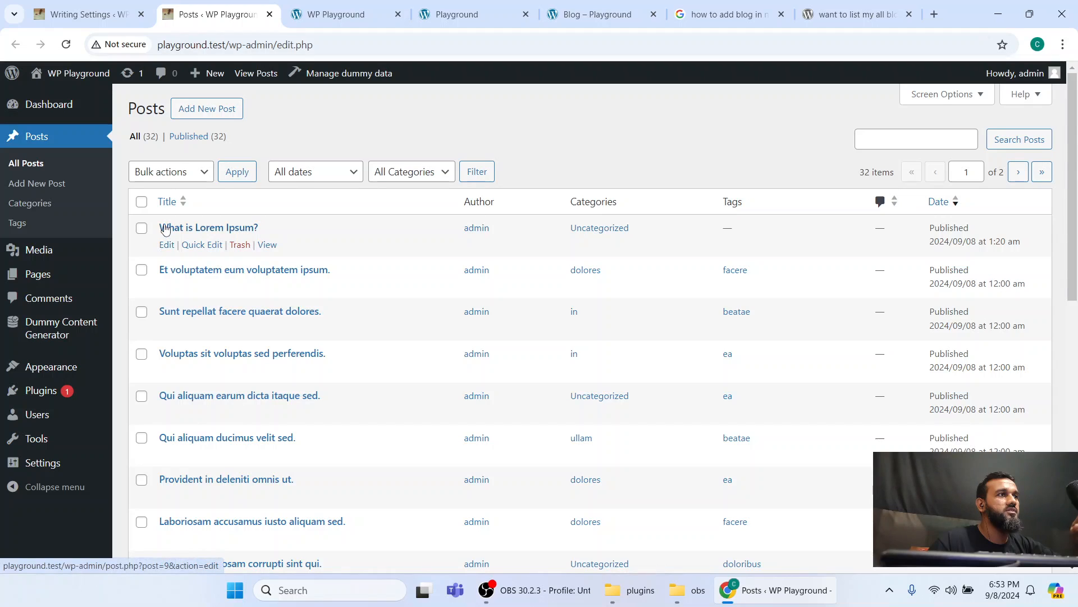
left_click(166, 228)
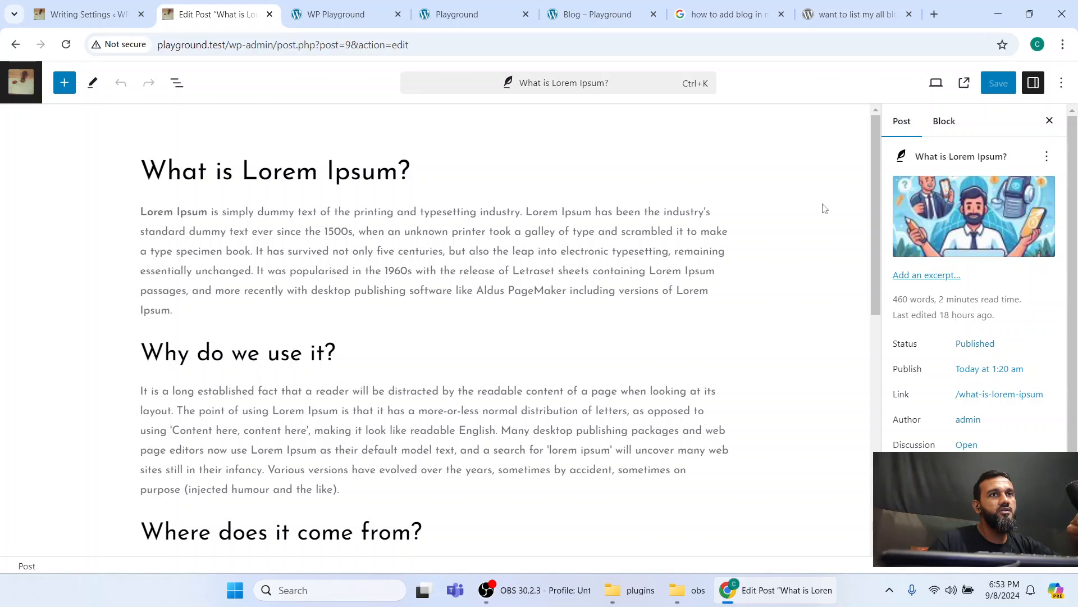
scroll(946, 293, "down", 1)
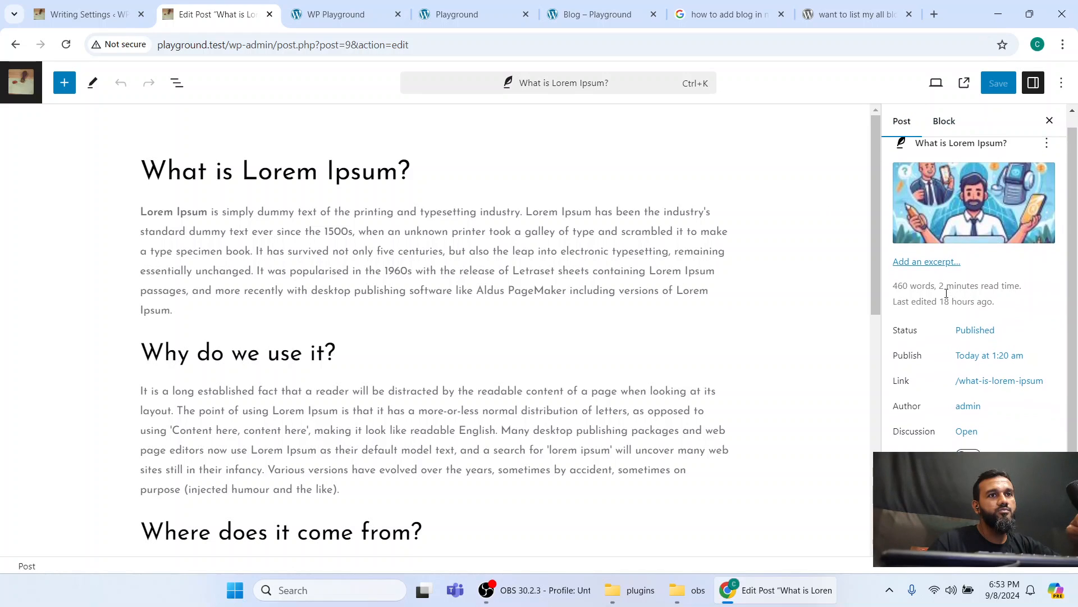
scroll(938, 349, "down", 3)
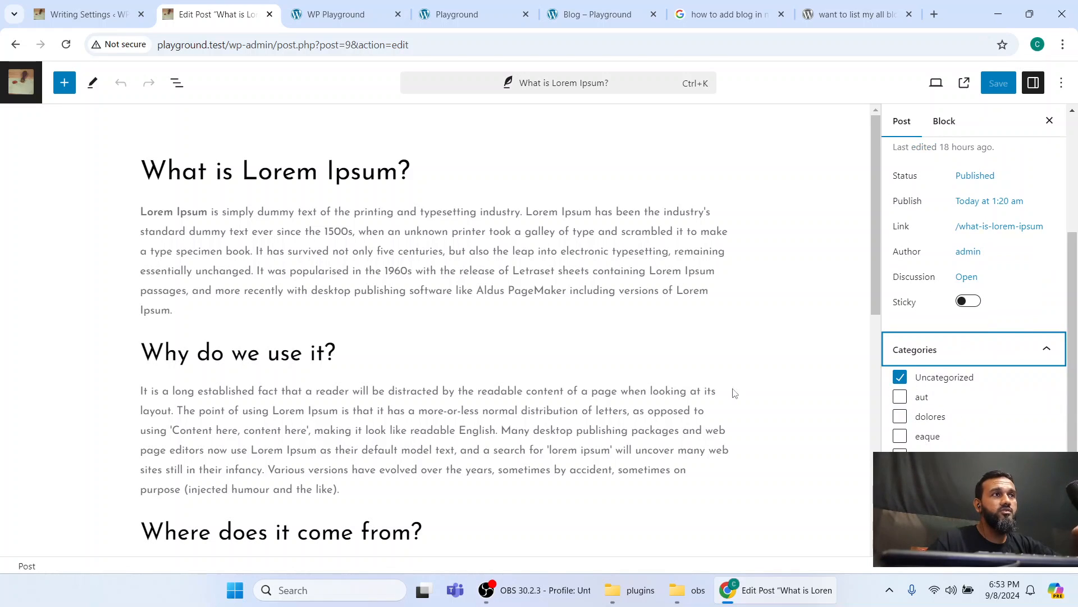
Change the post's category from Uncategorized to aut and save the post
left_click(945, 379)
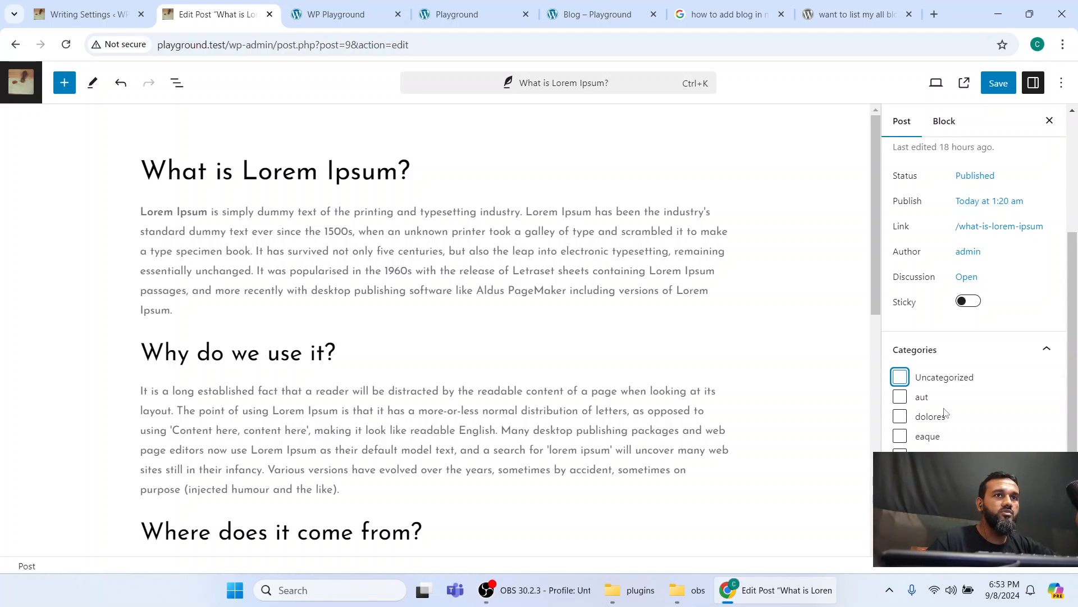
left_click(900, 403)
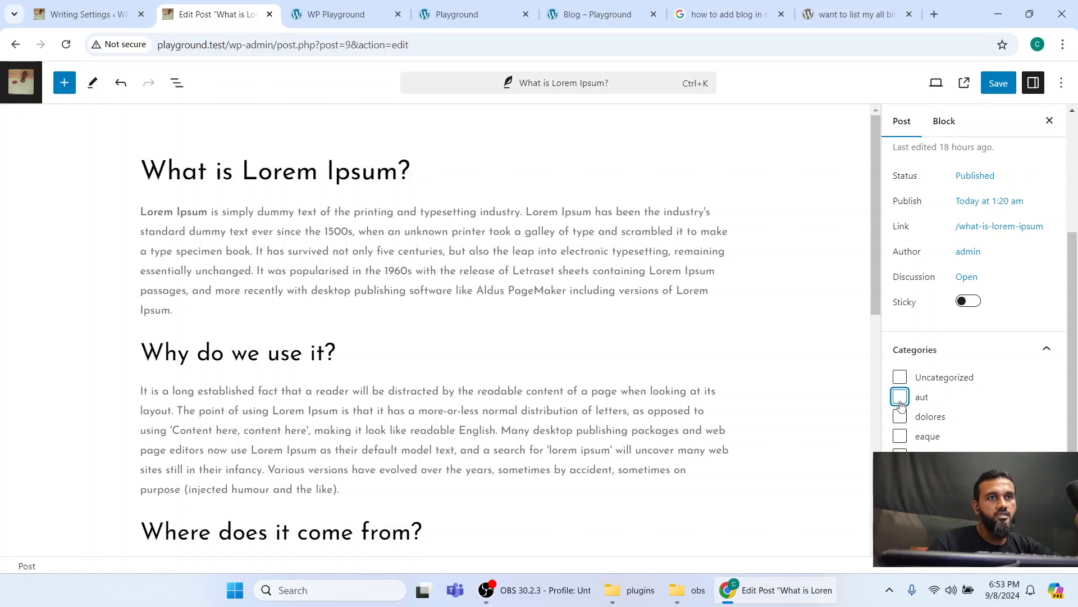
left_click(998, 83)
Return to the Writing settings and look through the default post category and format choices and the remaining options
left_click(99, 5)
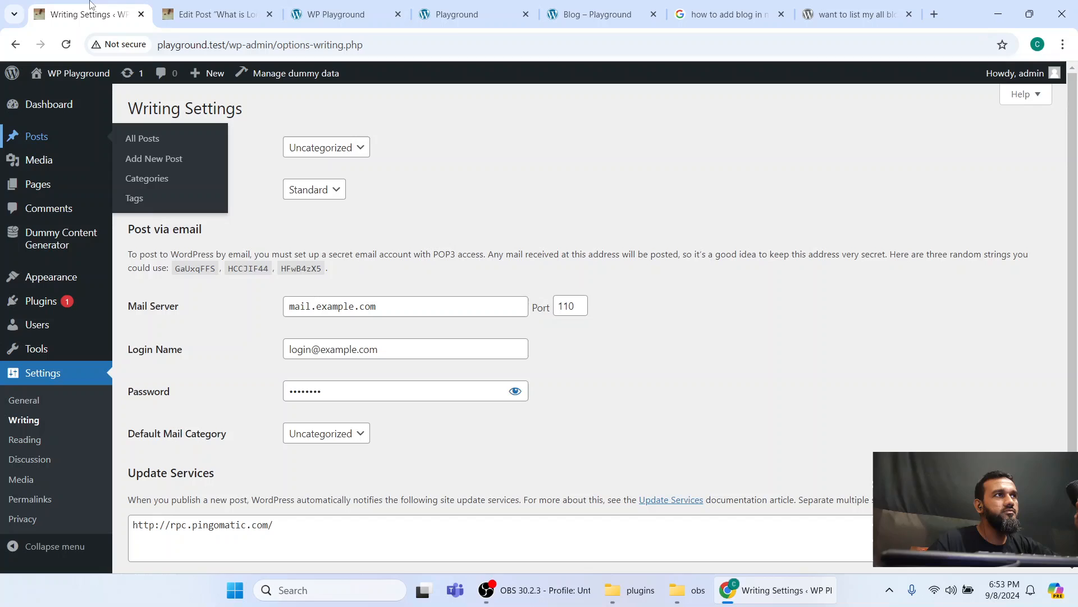
left_click(349, 147)
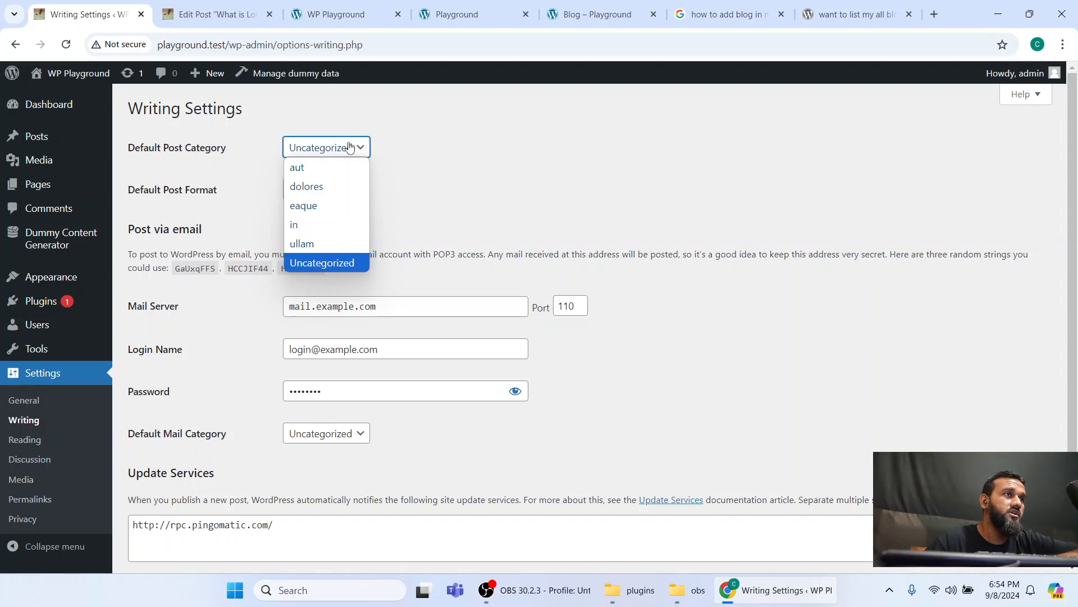
left_click(474, 192)
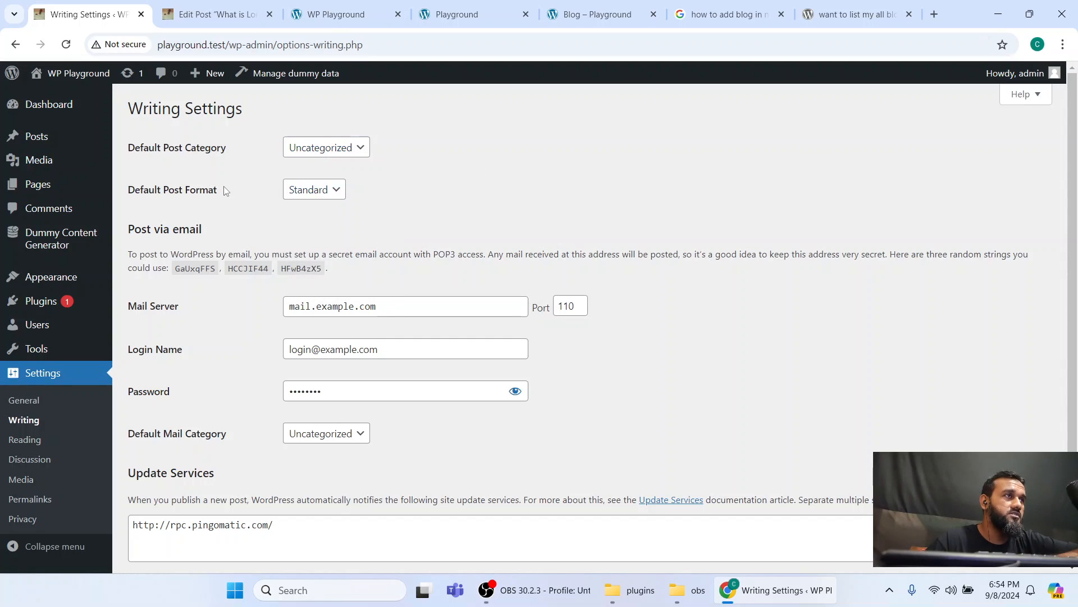
left_click(324, 198)
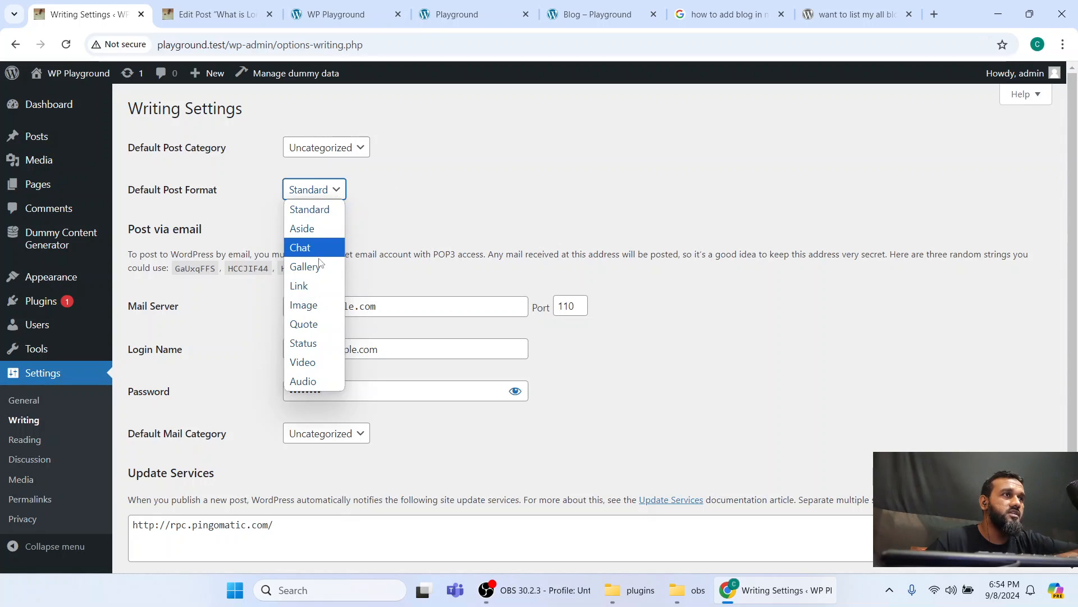
left_click(313, 201)
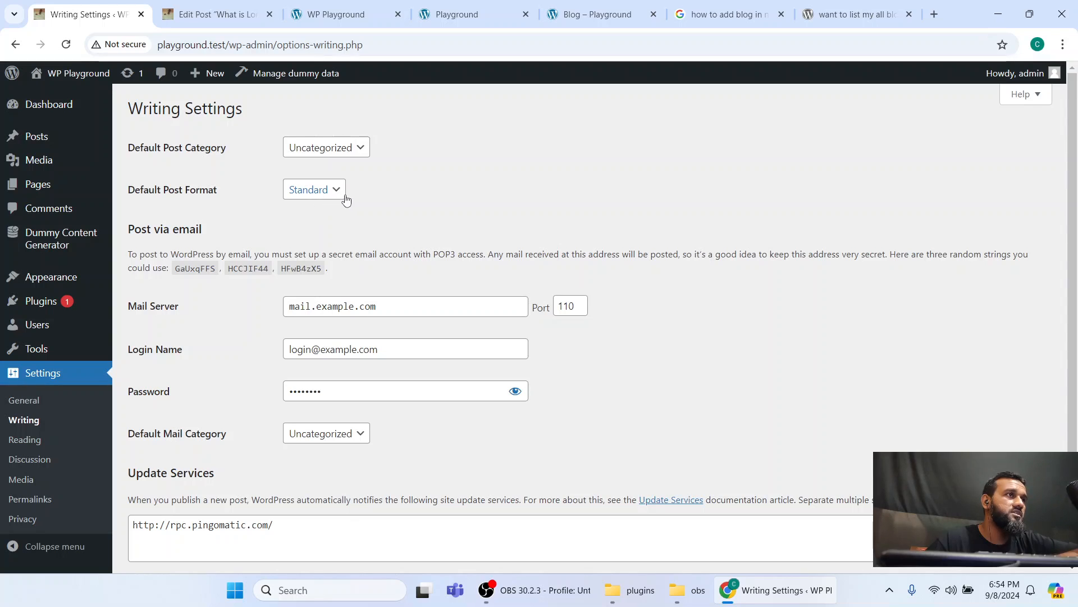
scroll(354, 194, "down", 2)
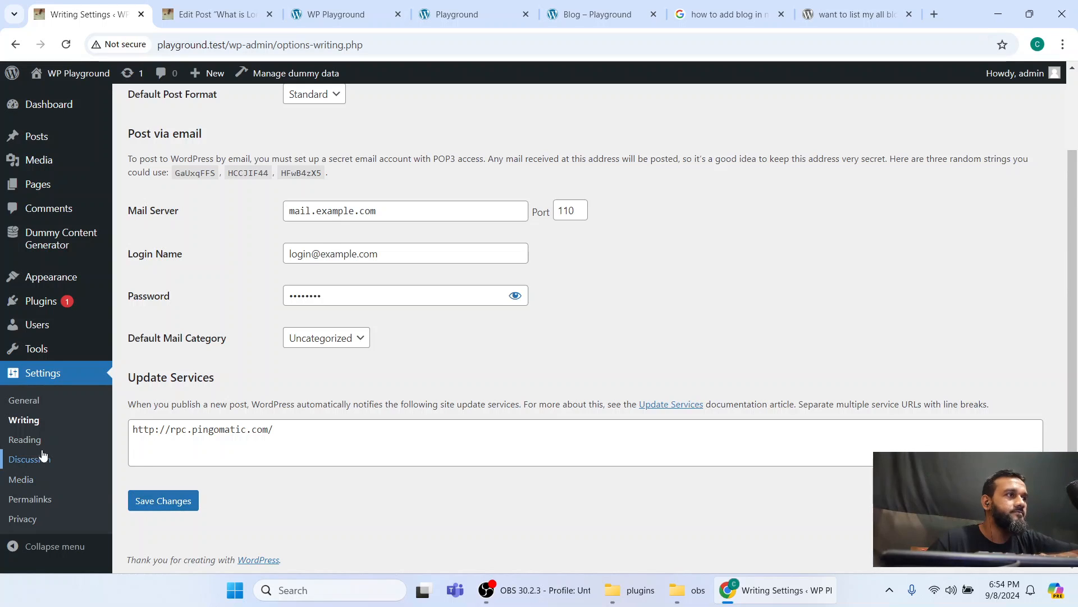
Open the Reading settings, close the post editor tab and examine the posts on the live homepage in a new tab
left_click(25, 440)
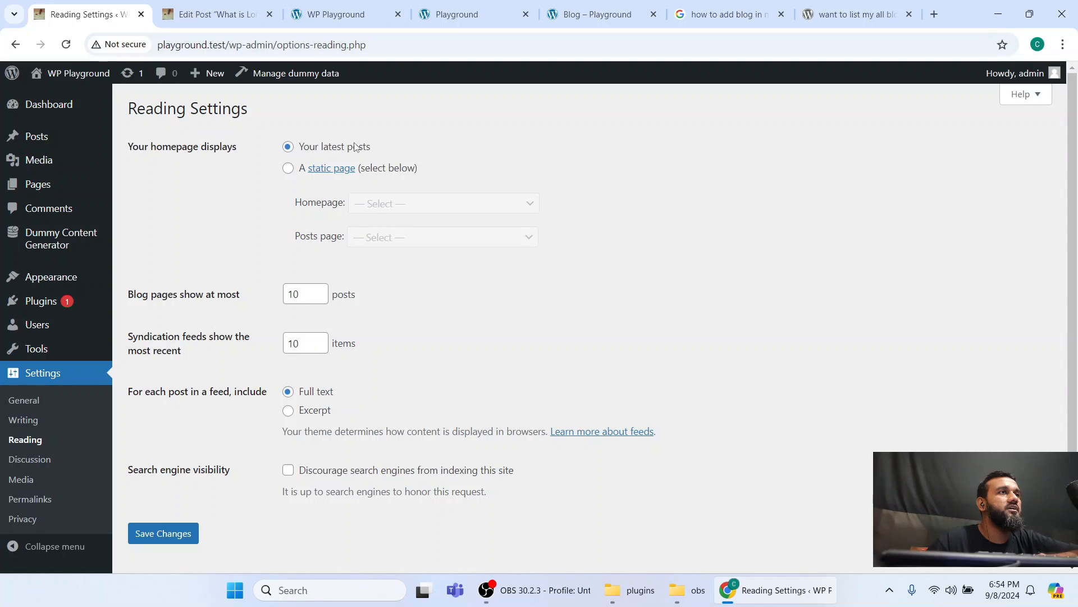
mouse_move(60, 77)
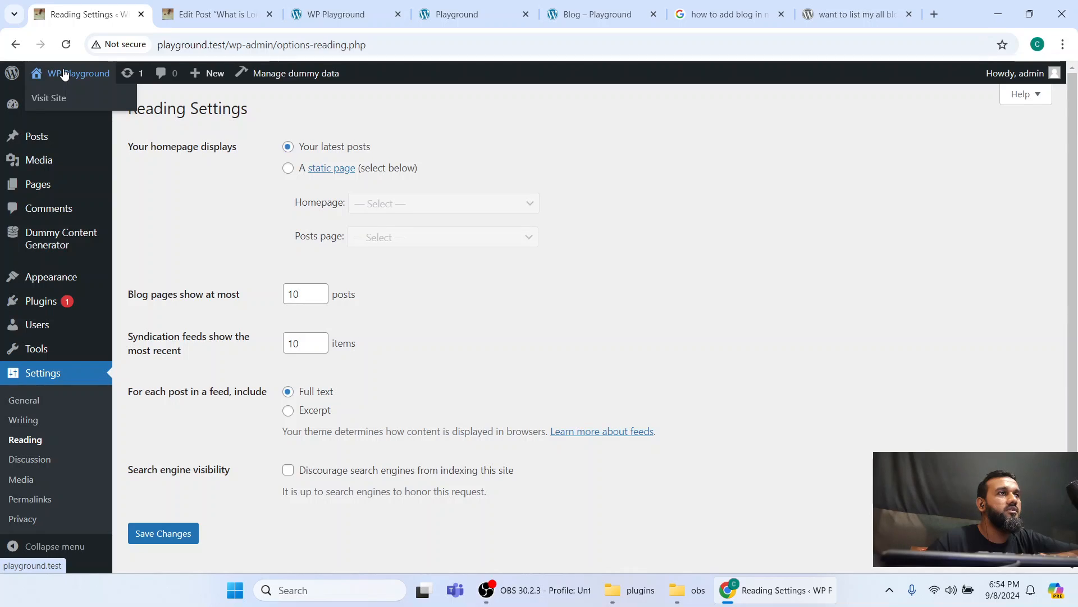
middle_click(49, 98)
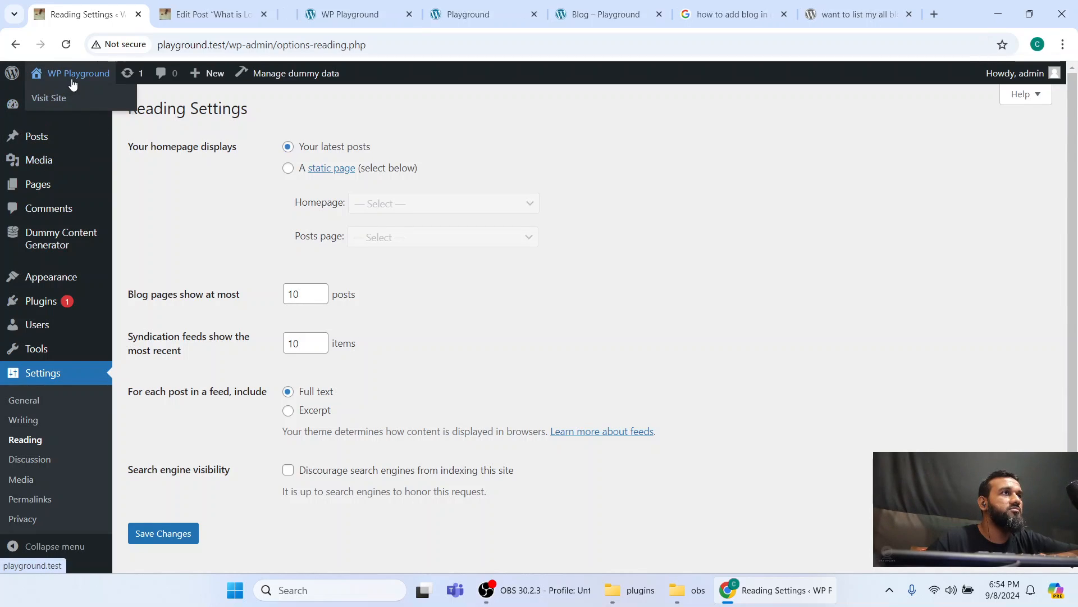
middle_click(218, 6)
left_click(217, 6)
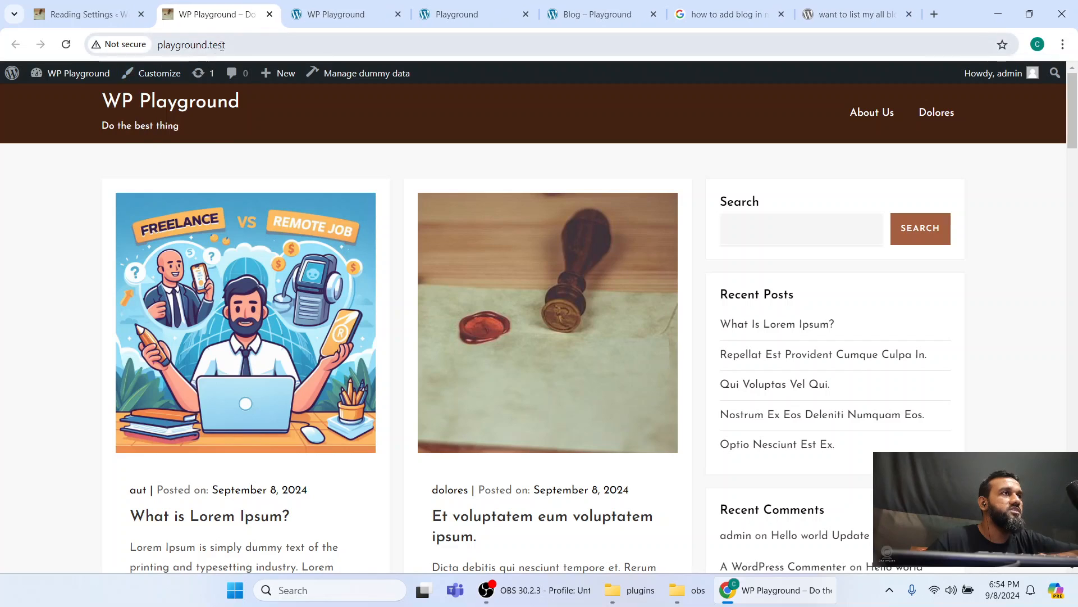
scroll(241, 241, "down", 15)
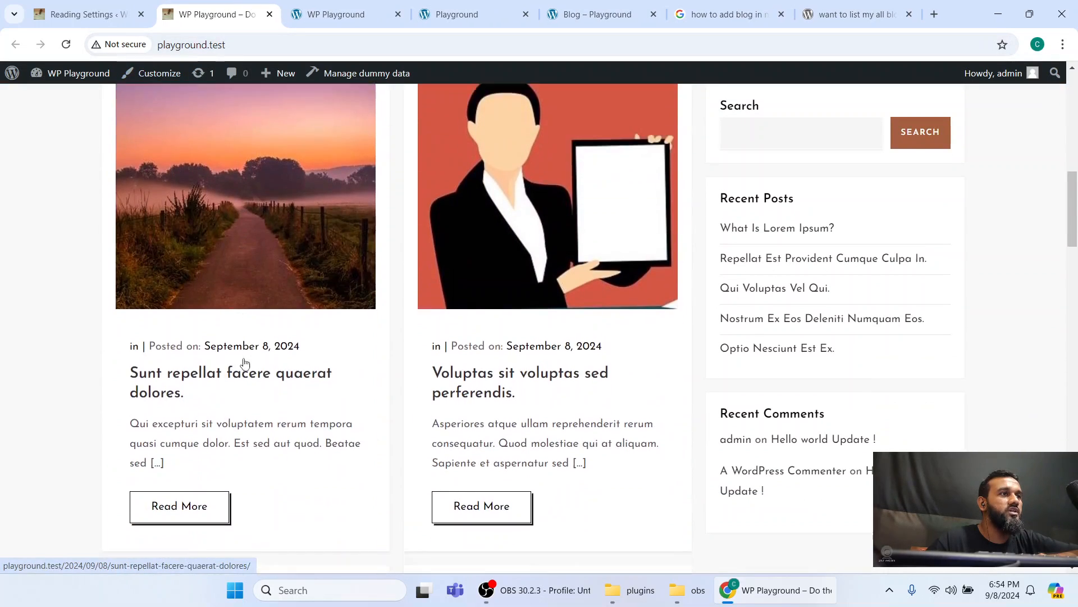
scroll(406, 365, "down", 6)
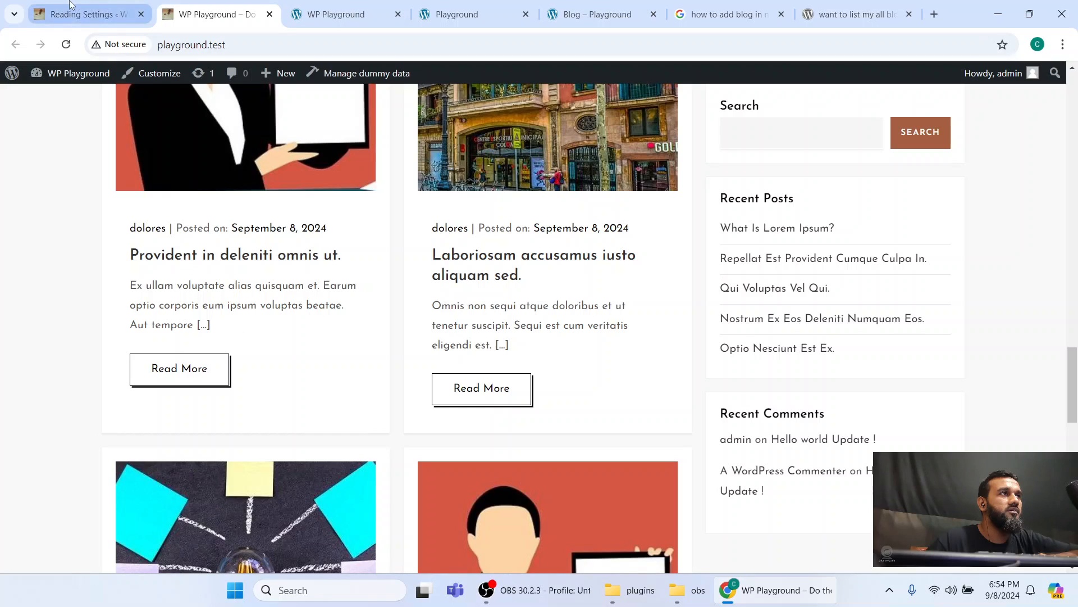
Compare the Reading settings' homepage display option with the live homepage's post list and pagination
left_click(73, 11)
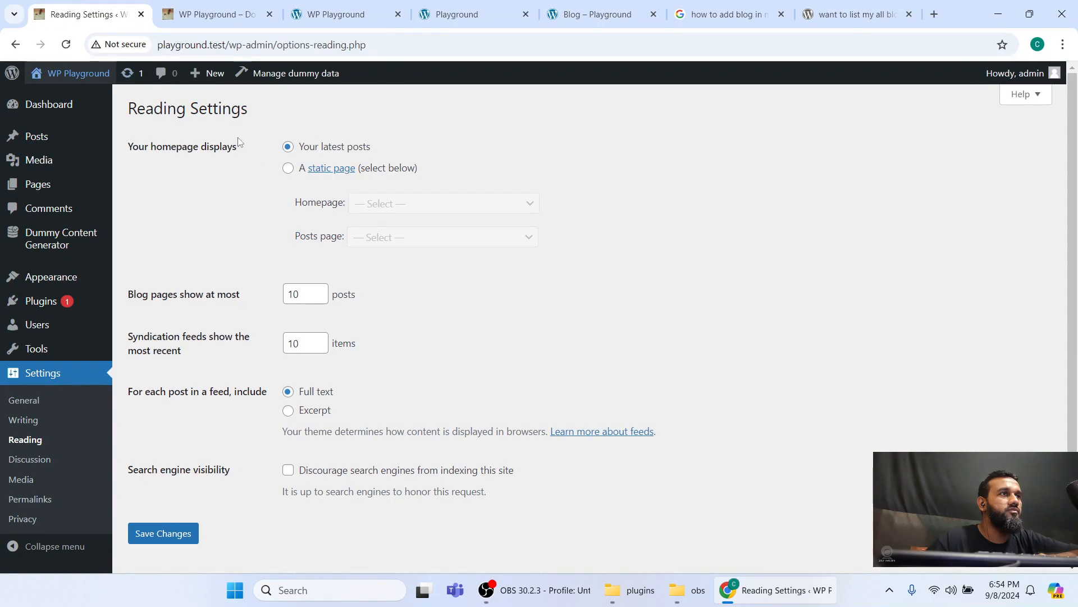
left_click(202, 14)
scroll(168, 368, "down", 5)
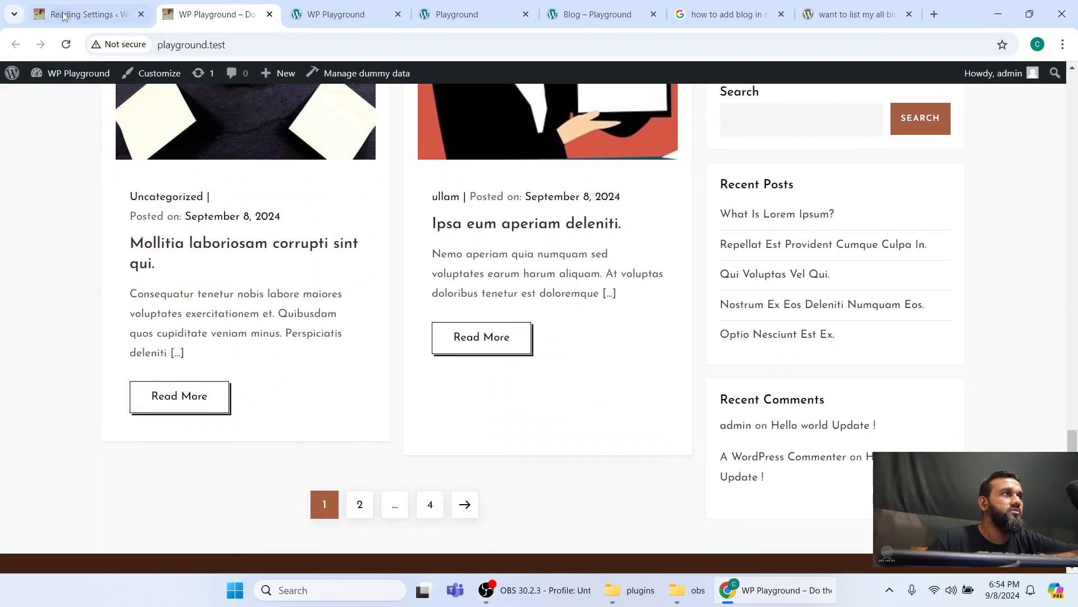
left_click(63, 14)
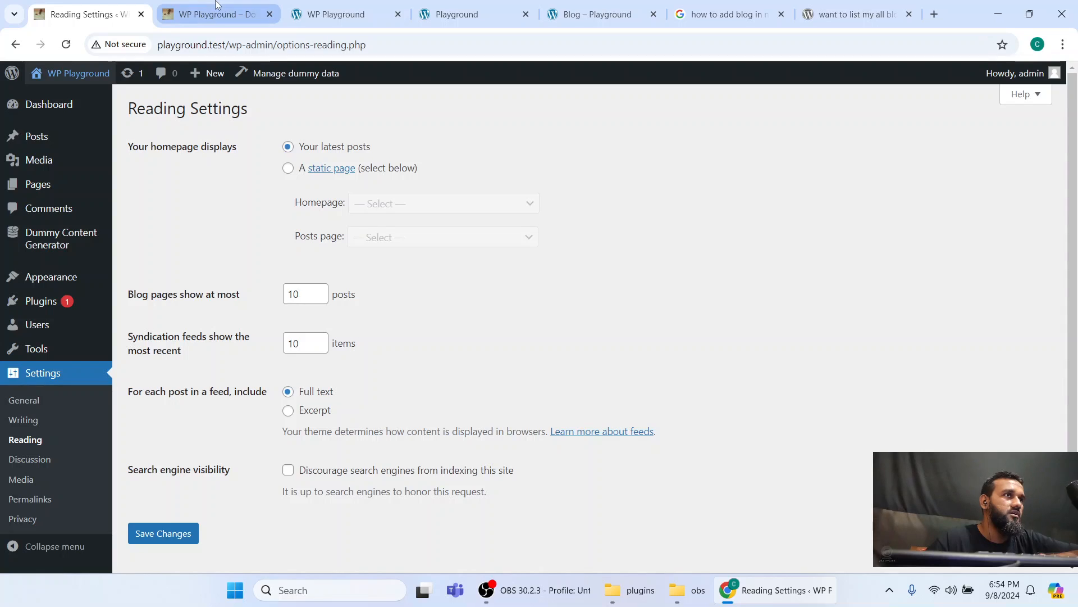
left_click(203, 14)
scroll(952, 295, "up", 8)
scroll(952, 295, "up", 10)
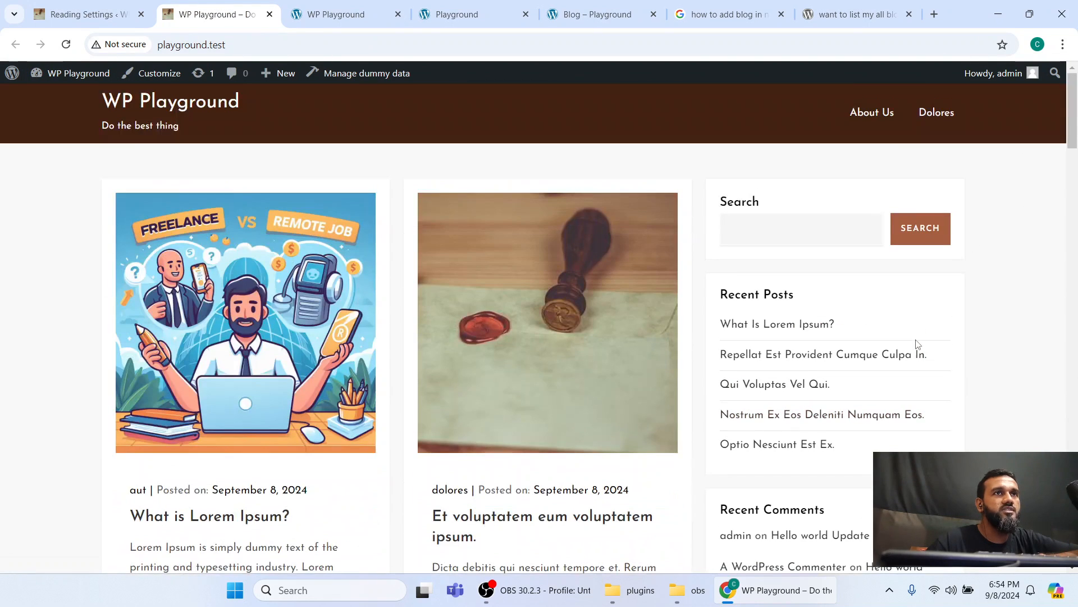
Visit the site's About Us page and return to the homepage at playground.test
left_click(867, 115)
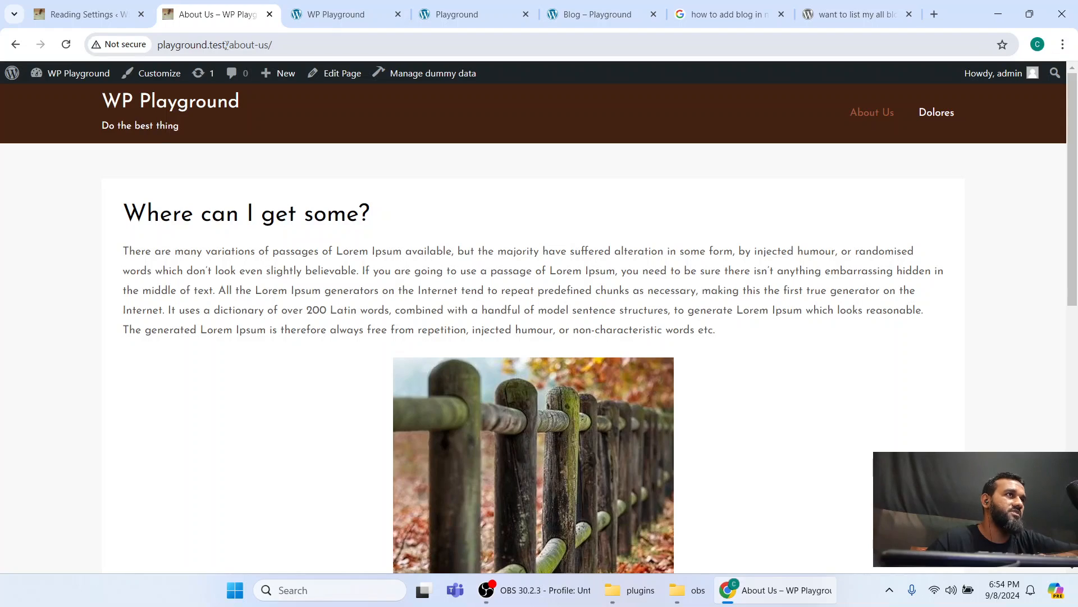
left_click_drag(226, 45, 359, 38)
key("BackSpace")
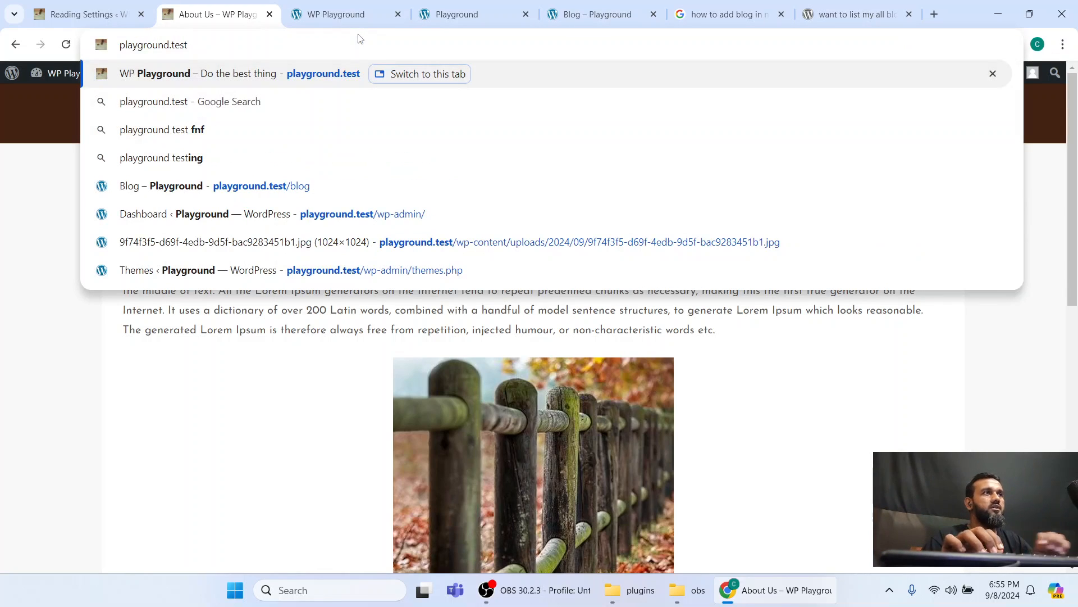
key("Return")
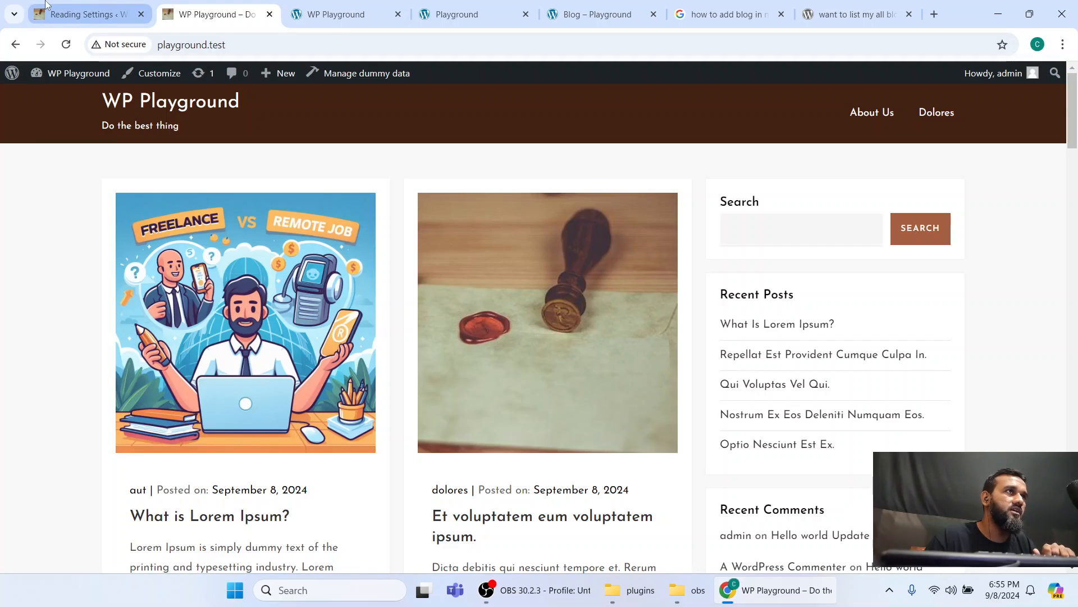
In the Reading settings, make the homepage display the static page About Us and save the changes
left_click(60, 11)
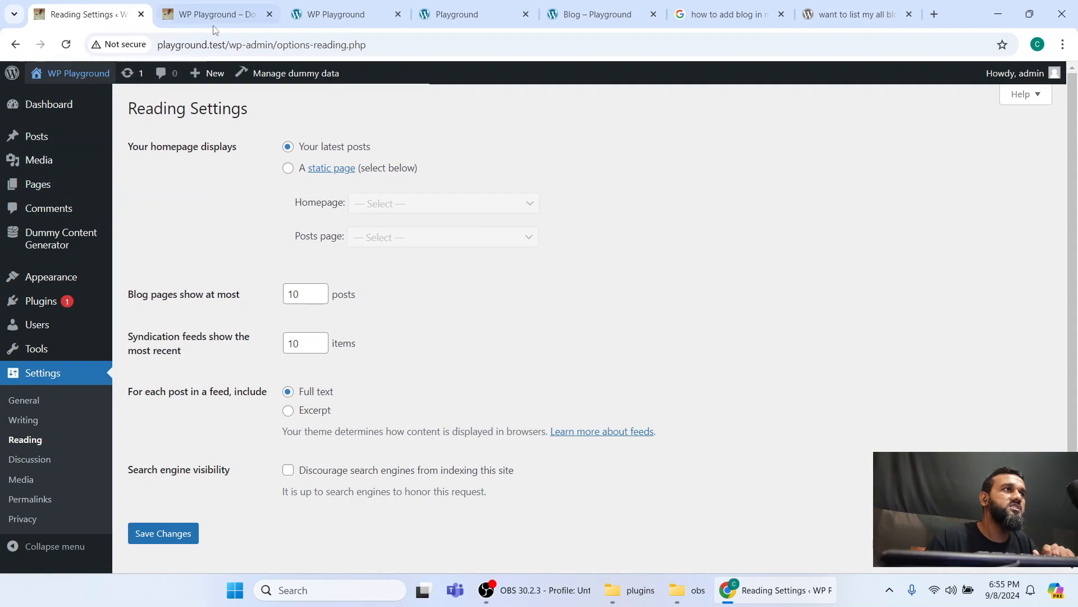
left_click(287, 169)
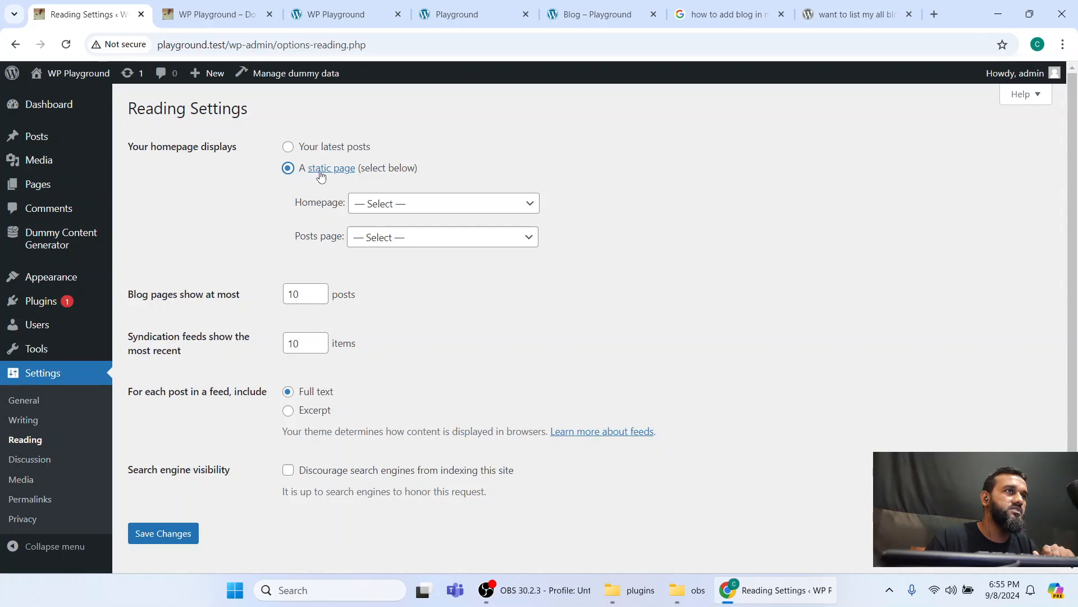
left_click(411, 204)
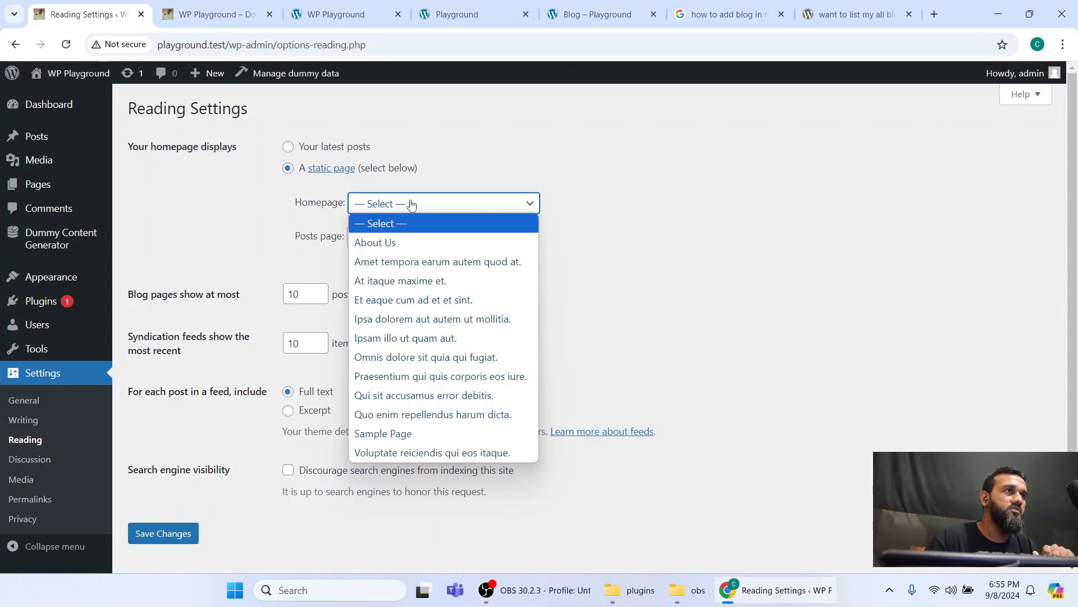
left_click(377, 249)
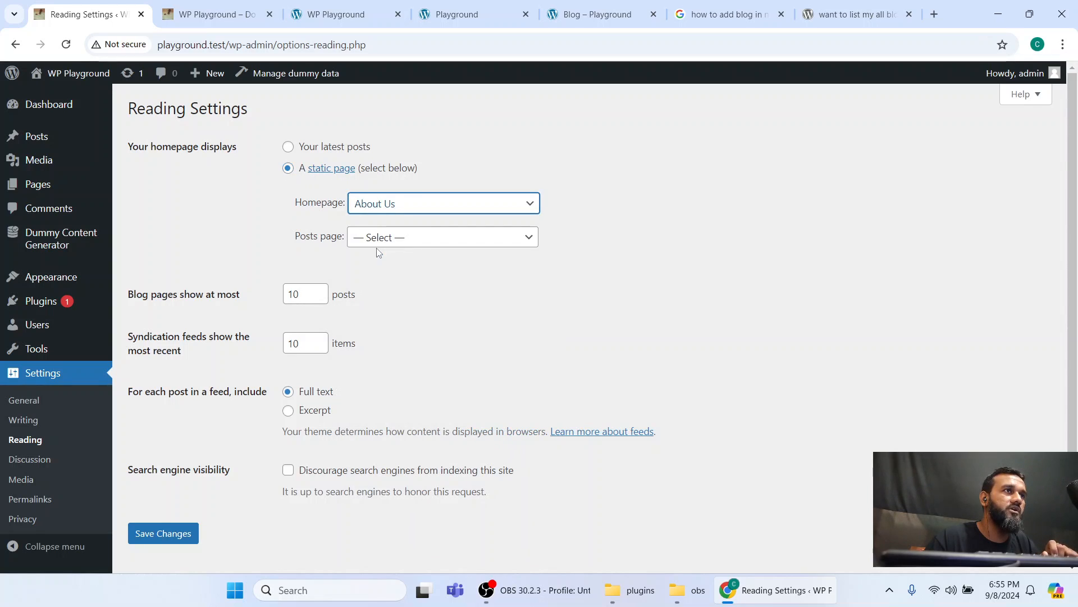
left_click(139, 538)
Reload the live homepage and look through the static page's content down to the footer
left_click(229, 17)
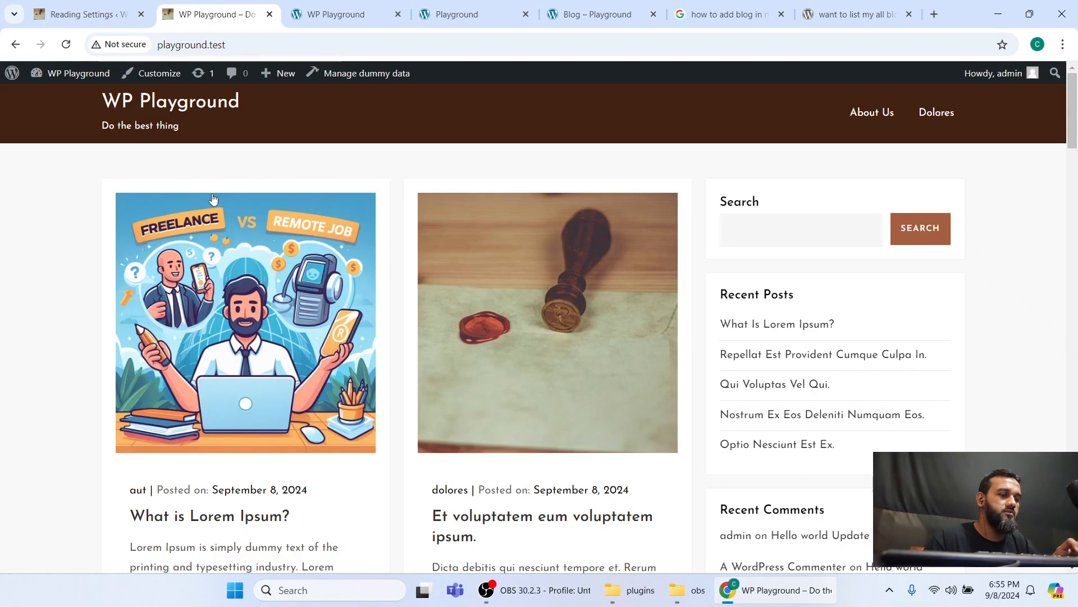
key("F5")
scroll(134, 346, "down", 10)
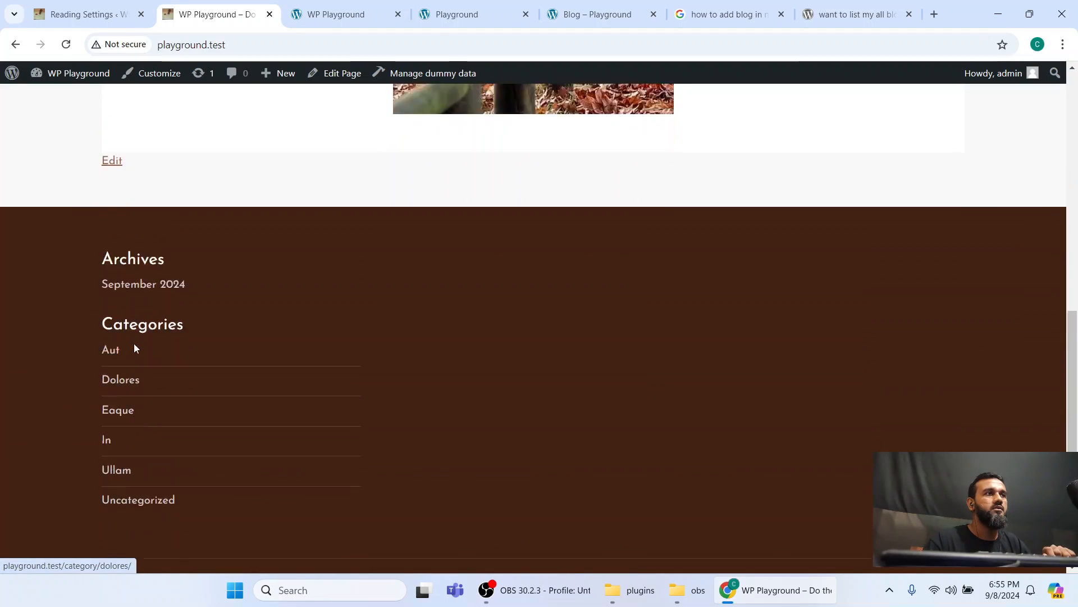
scroll(134, 348, "up", 10)
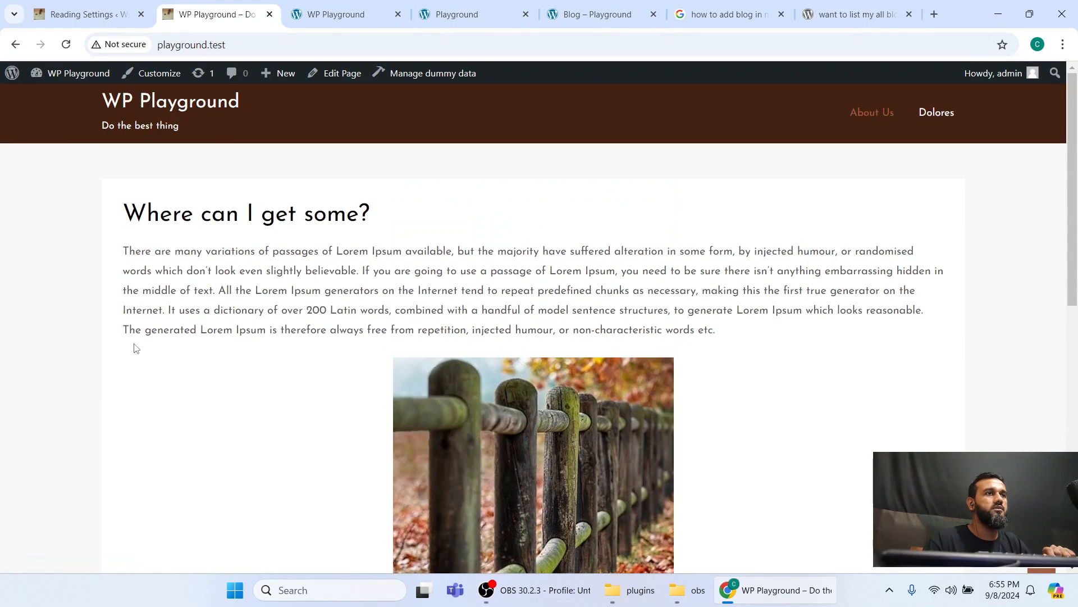
Clear the static homepage selection in the Reading settings and save the changes
left_click(71, 14)
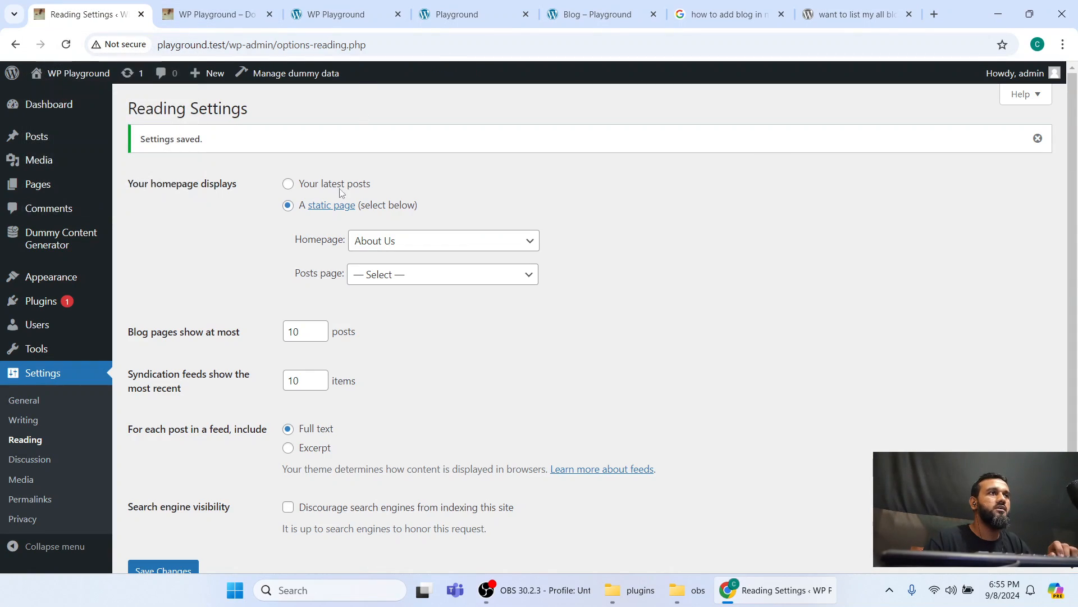
left_click(359, 241)
left_click(380, 261)
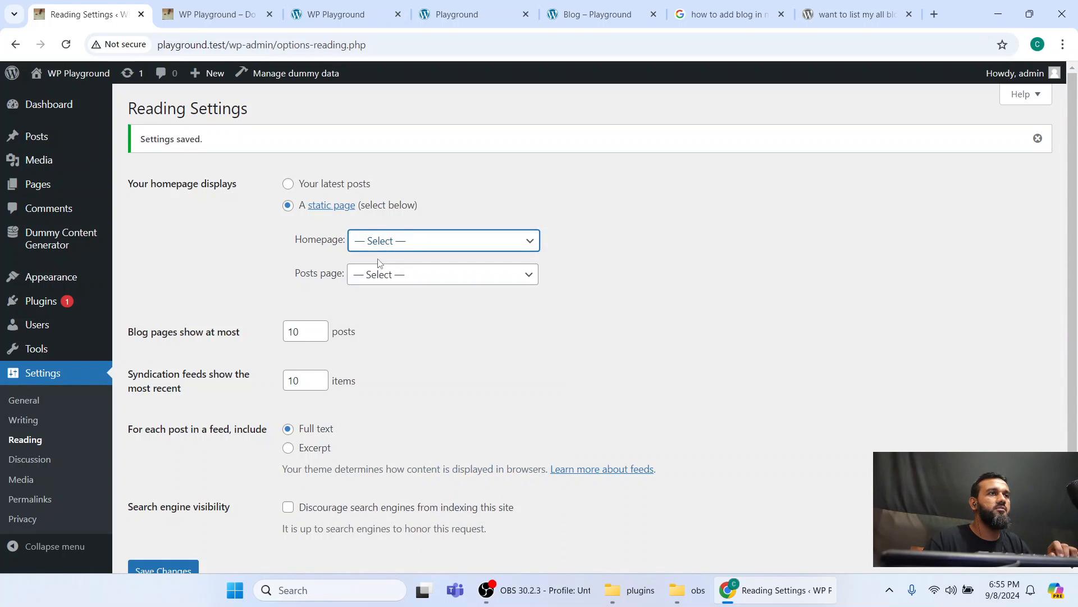
scroll(178, 480, "down", 2)
left_click(145, 506)
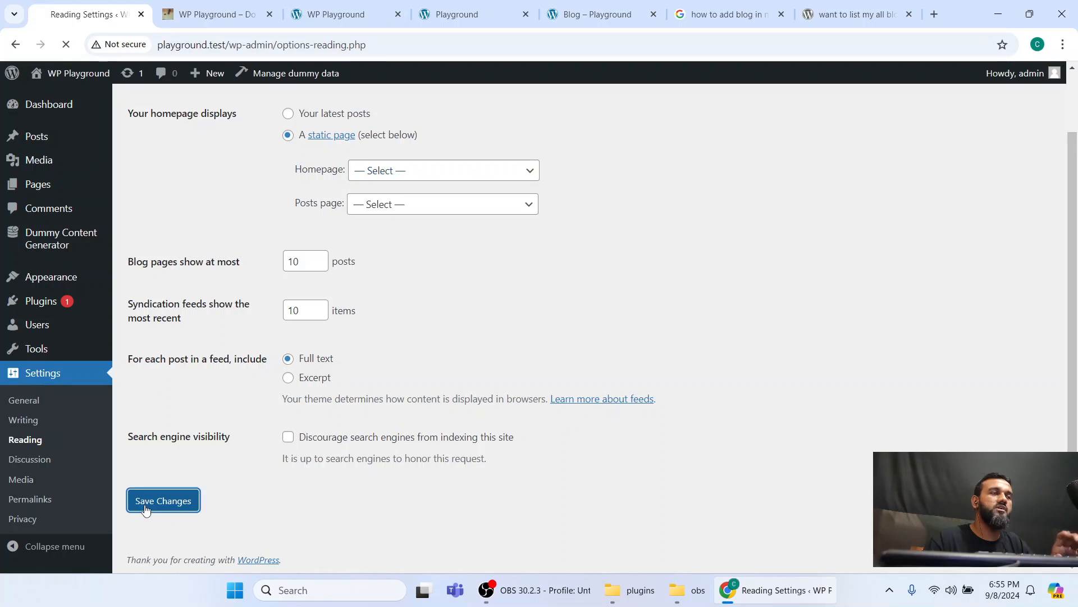
Reload the live homepage to check what it displays, and return to the remaining Reading settings
left_click(216, 14)
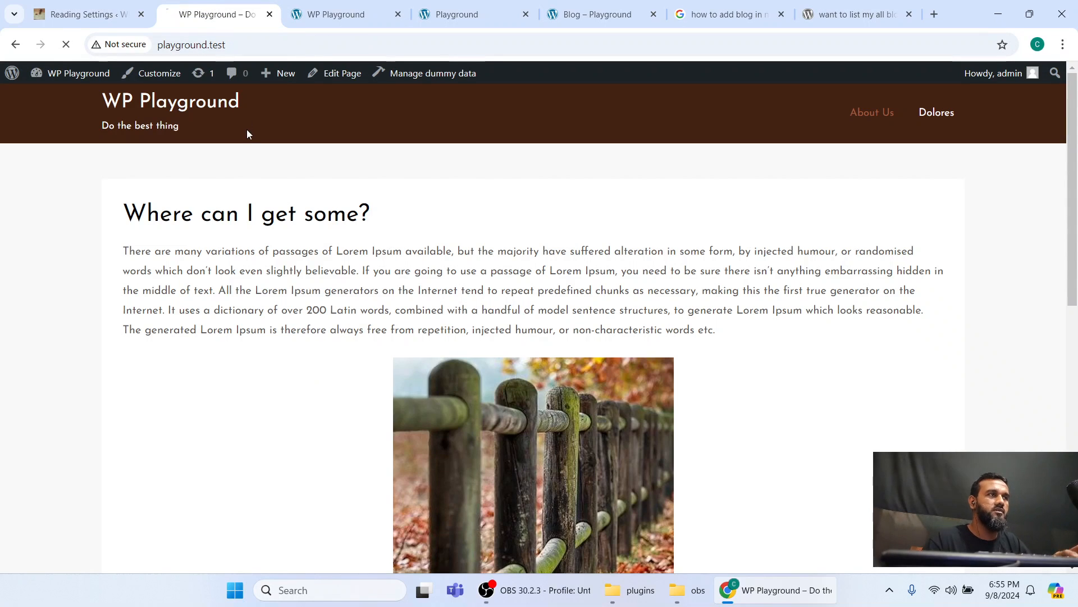
key("F5")
scroll(219, 335, "down", 8)
key("ctrl+shift+Tab")
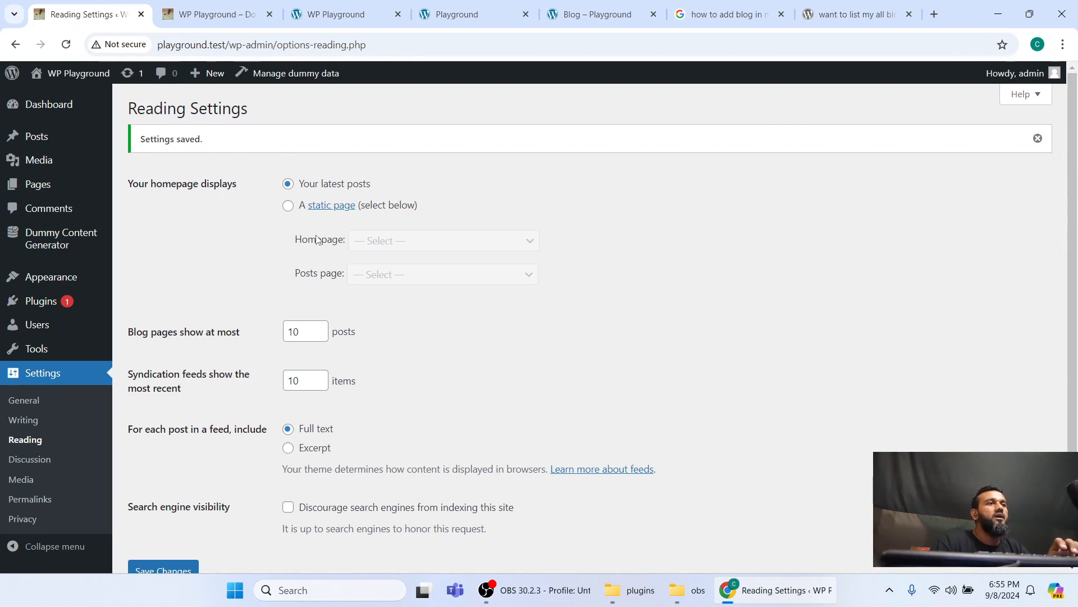
scroll(236, 295, "down", 2)
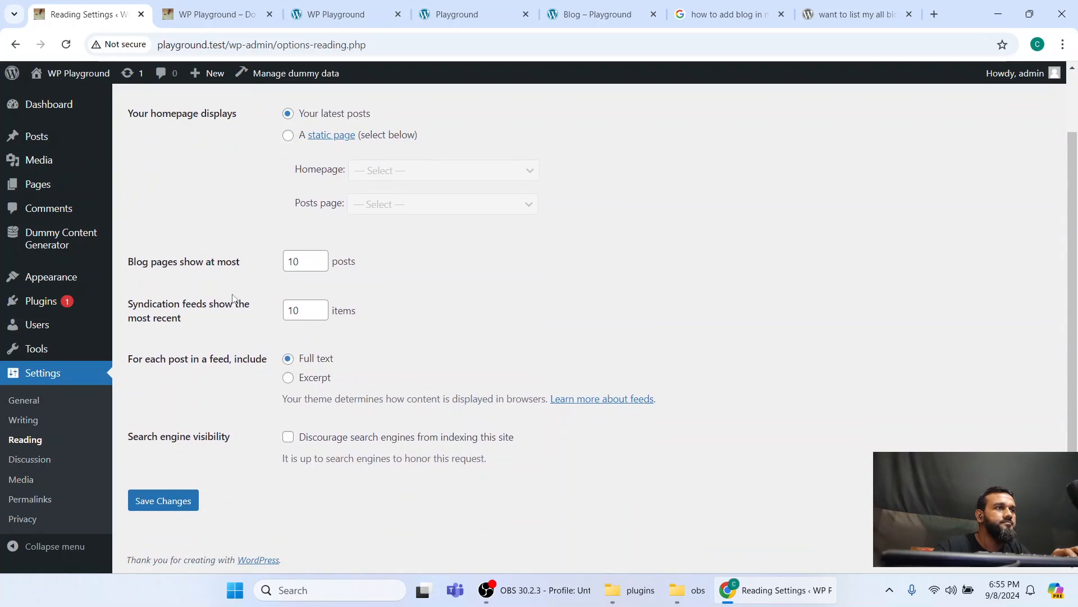
Examine the posts and pagination on the live homepage and look through the second page of posts
left_click(209, 11)
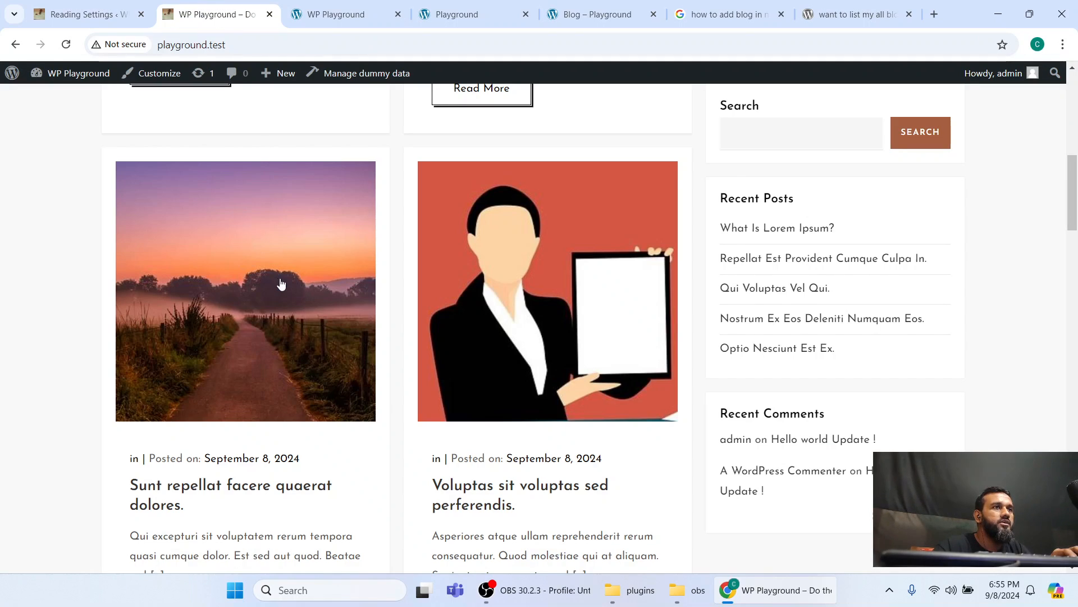
scroll(281, 284, "up", 8)
scroll(264, 255, "down", 3)
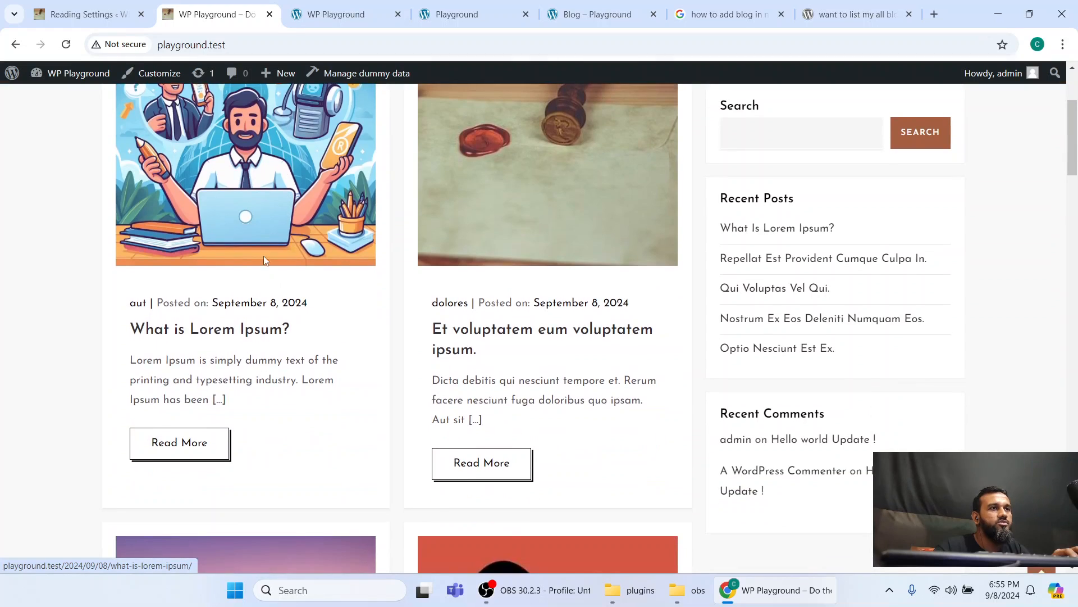
scroll(503, 245, "down", 2)
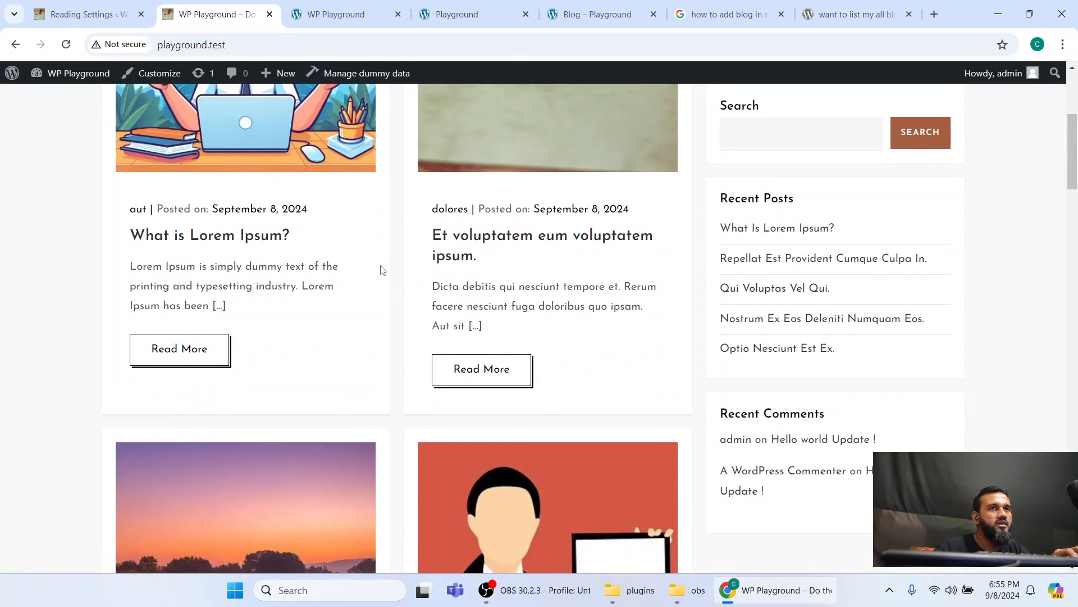
left_click_drag(1076, 128, 1076, 460)
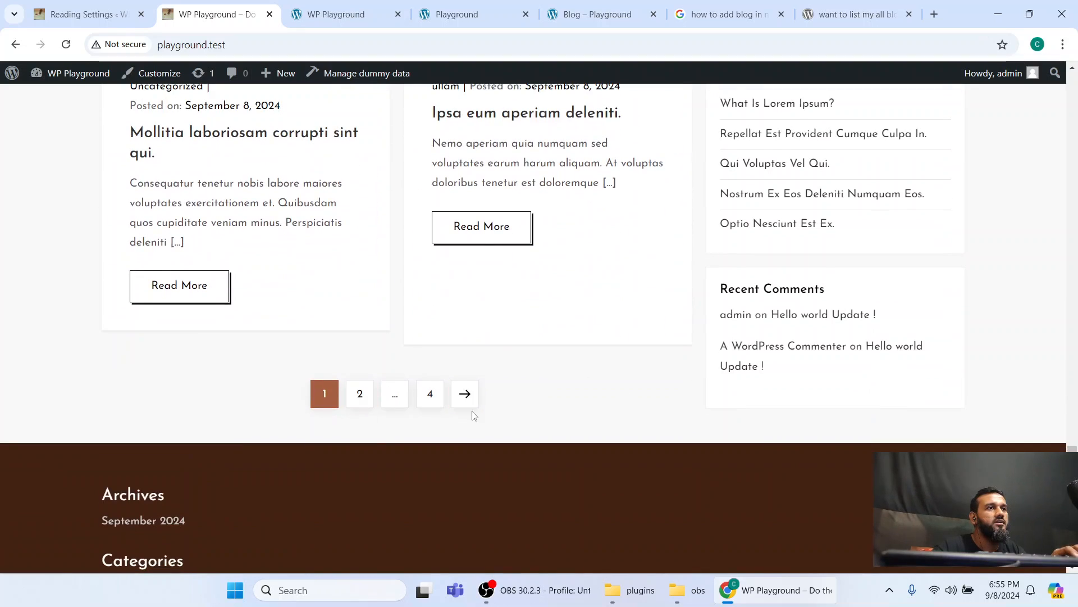
left_click(465, 393)
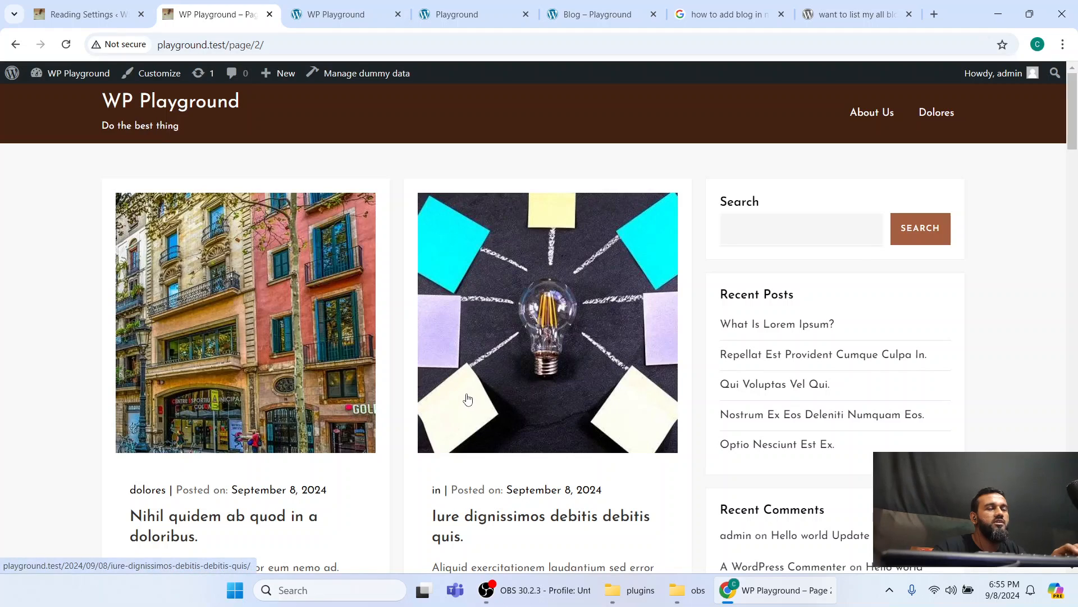
scroll(467, 398, "down", 20)
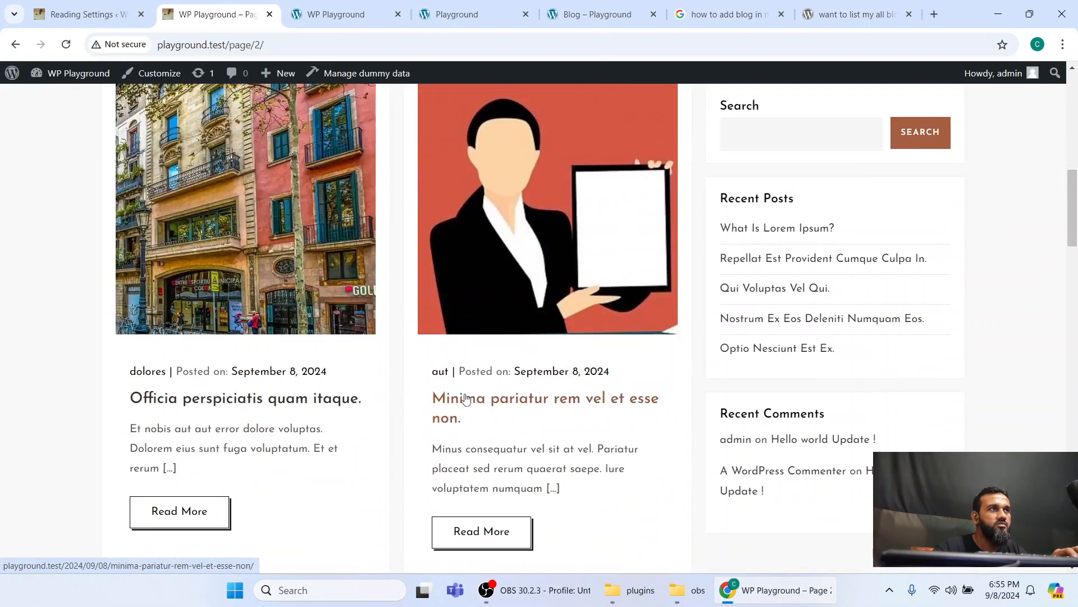
Compare the blog pages post limit in the Reading settings with the second posts page and its pagination
key("ctrl+shift+Tab")
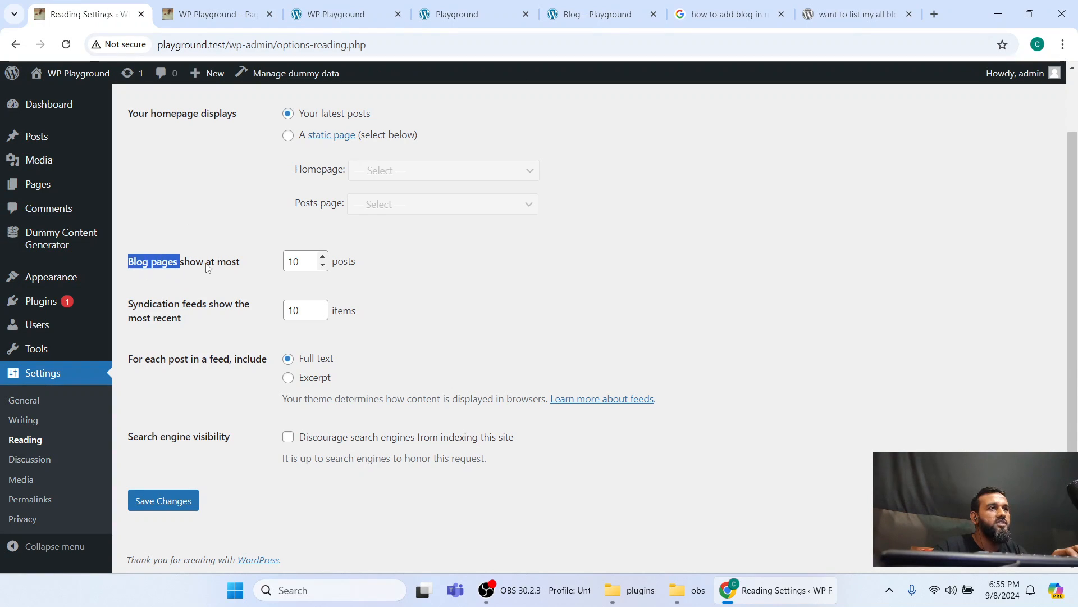
left_click_drag(208, 268, 175, 264)
left_click(420, 261)
left_click(171, 218)
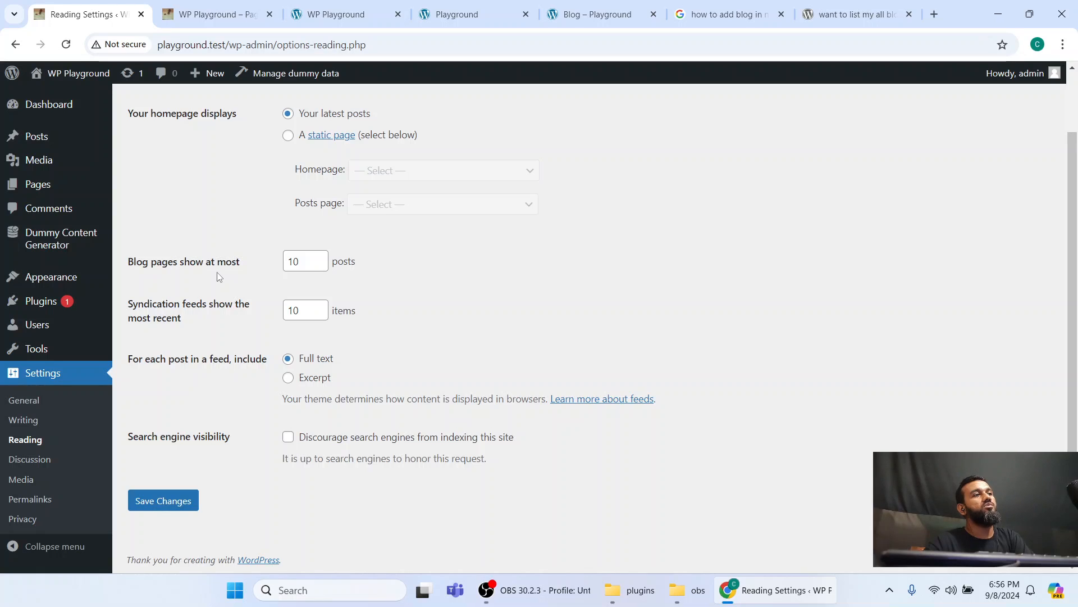
left_click(213, 14)
scroll(340, 307, "down", 8)
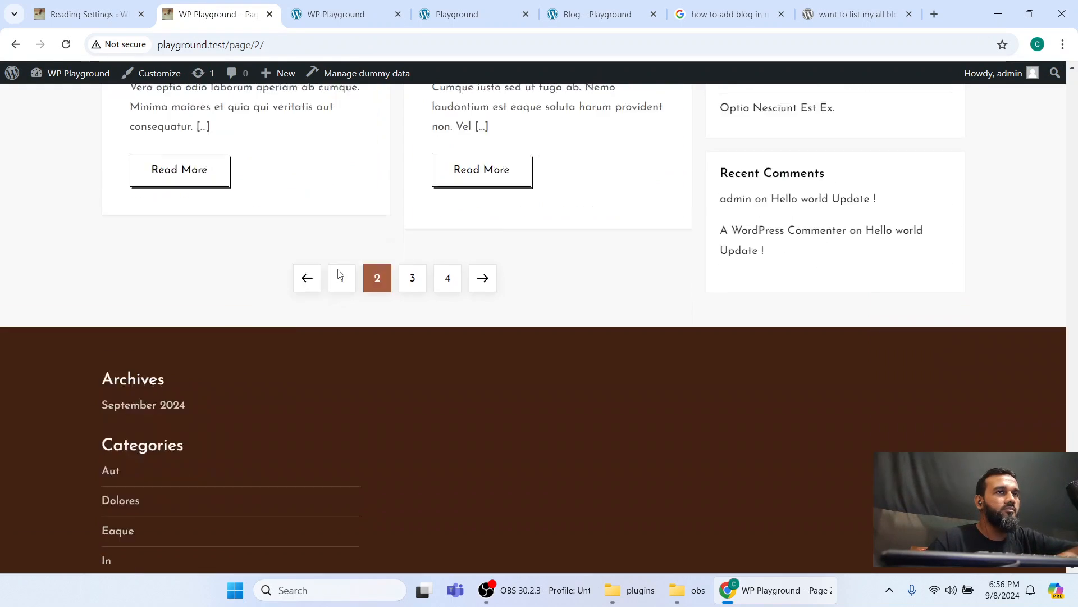
scroll(339, 308, "up", 3)
Set blog pages to show at most 5 posts and save the Reading settings
left_click(84, 14)
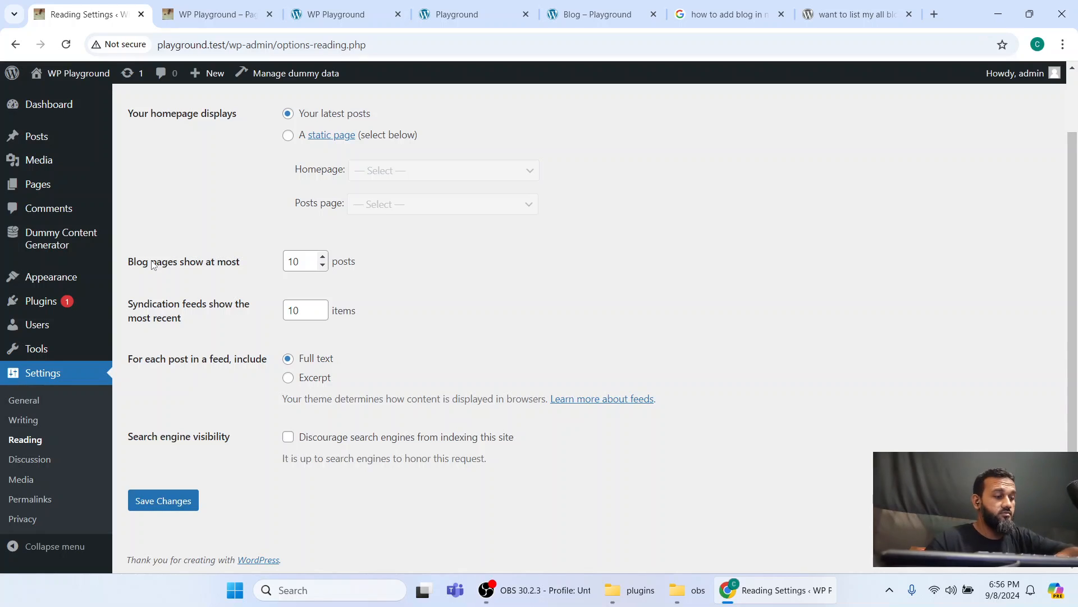
key("Return")
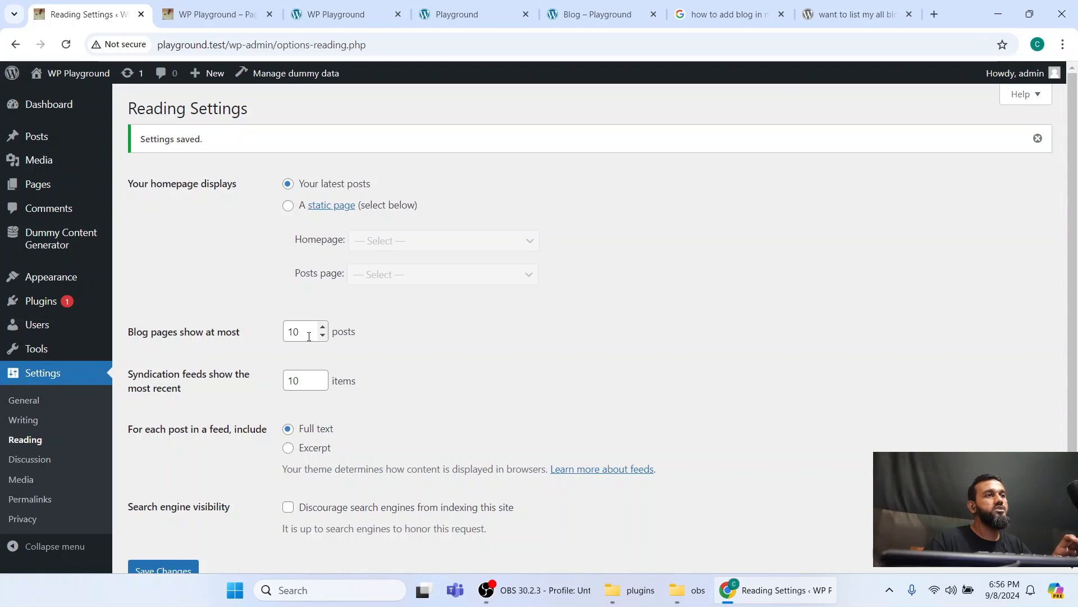
left_click(213, 14)
scroll(387, 252, "up", 10)
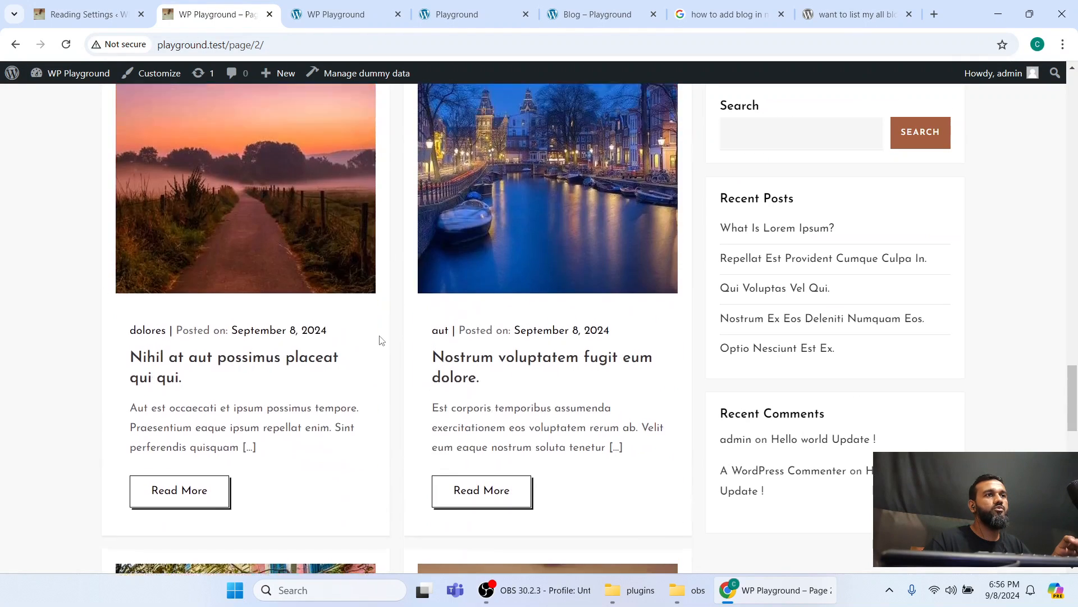
key("ctrl+shift+Tab")
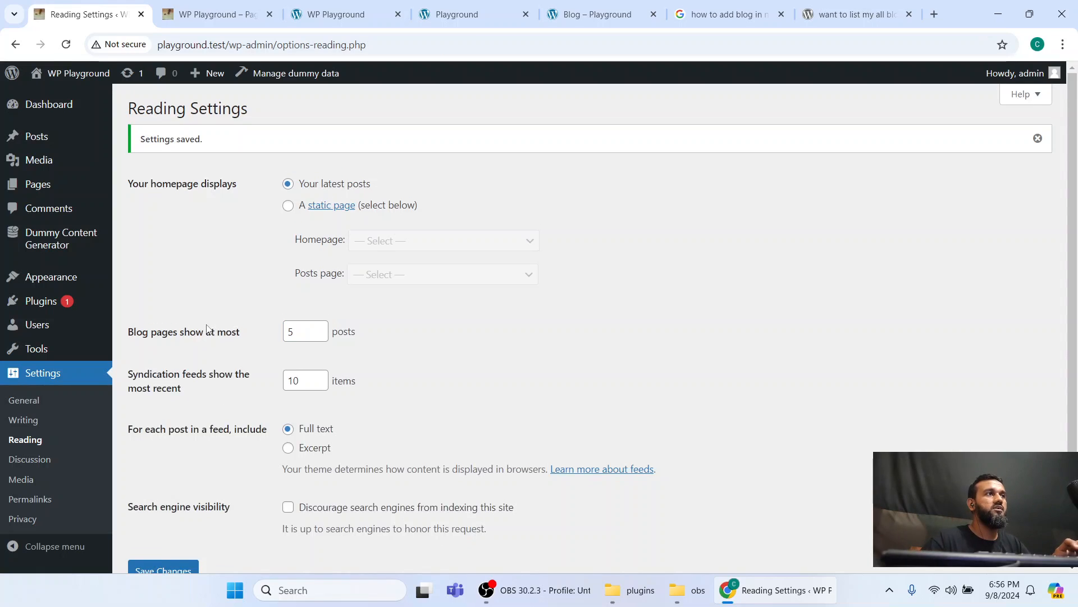
Go from the live second posts page back to the homepage at playground.test
key("ctrl+Tab")
left_click_drag(253, 44, 943, 90)
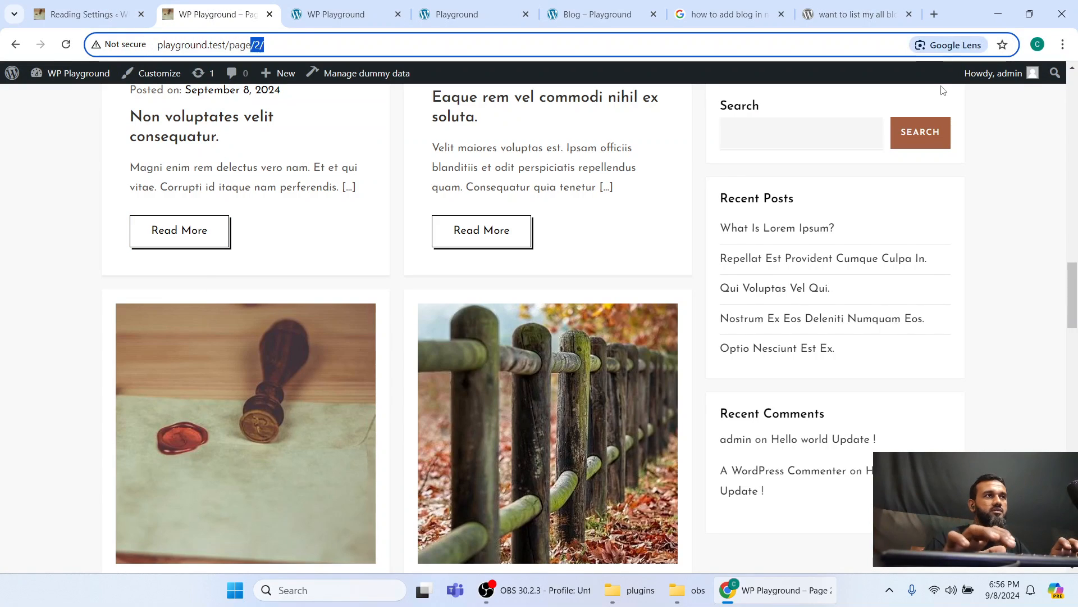
key("BackSpace")
key("BackSpace")
key("Return")
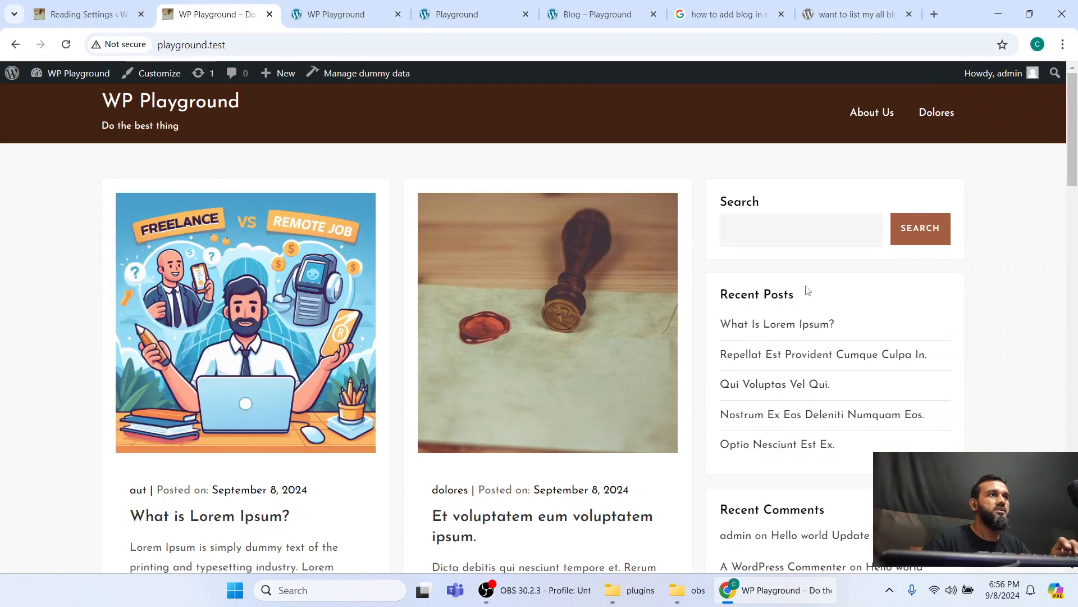
Check how many posts and pagination pages the homepage has, and look through the second page of posts
scroll(625, 364, "down", 8)
scroll(620, 376, "down", 15)
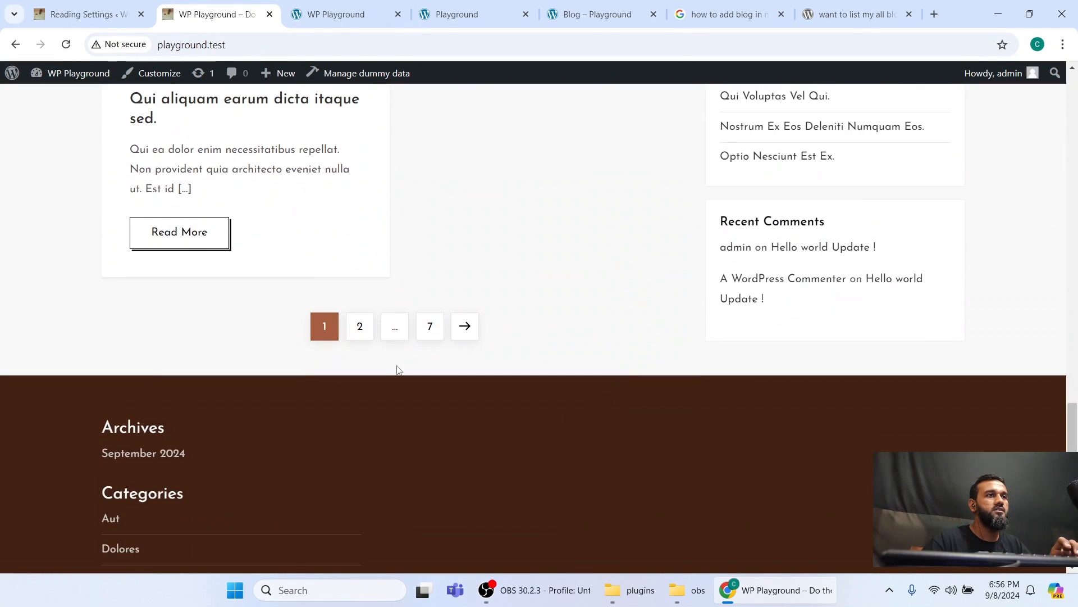
left_click(460, 335)
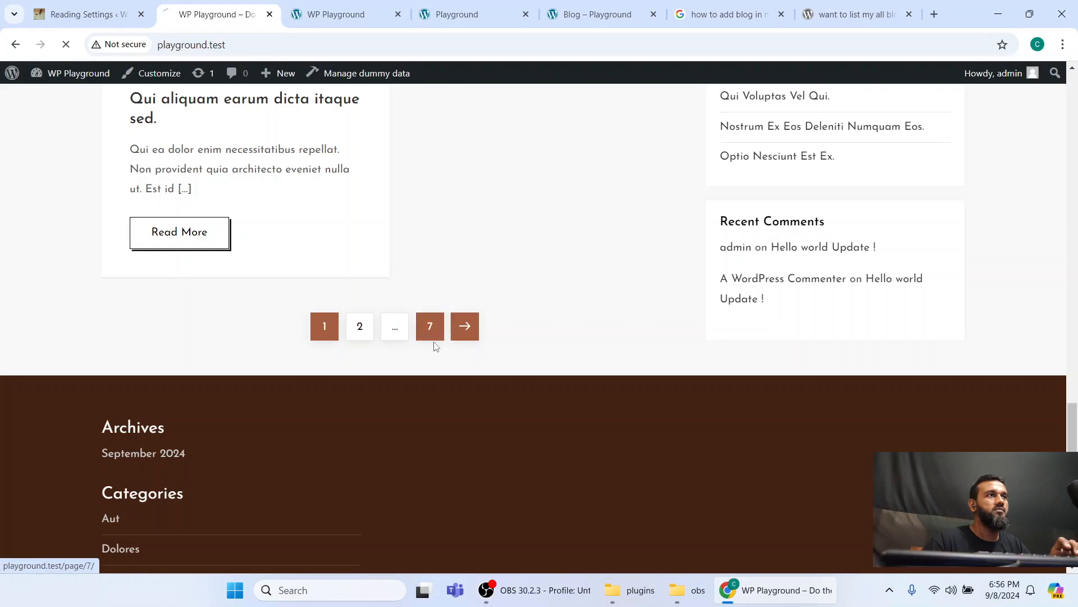
scroll(456, 341, "down", 6)
scroll(456, 341, "down", 10)
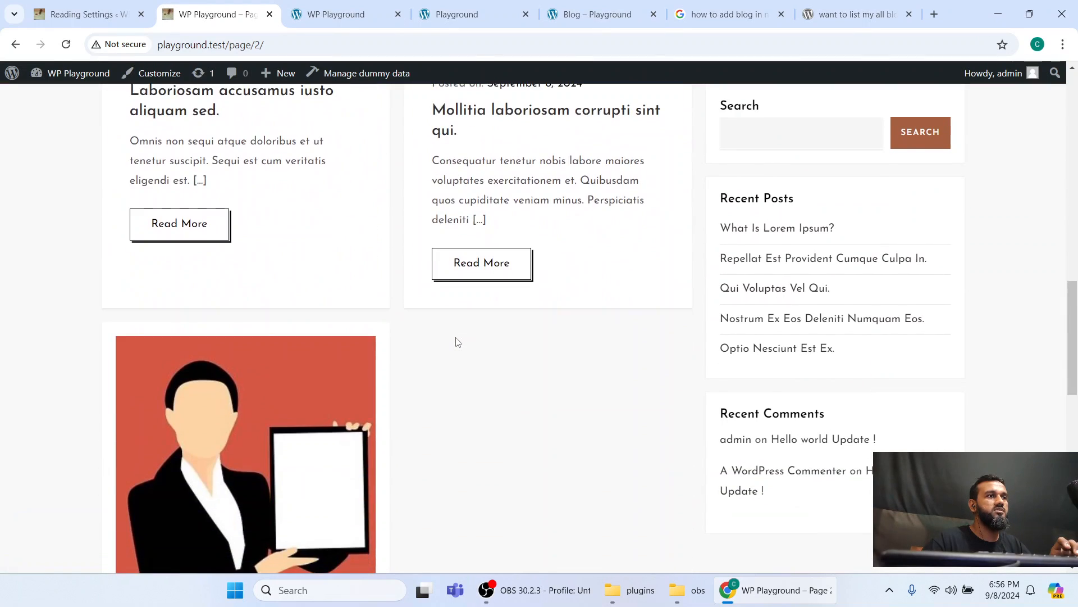
Set blog pages to show at most 10 posts and save the Reading settings
left_click(118, 5)
double_click(301, 331)
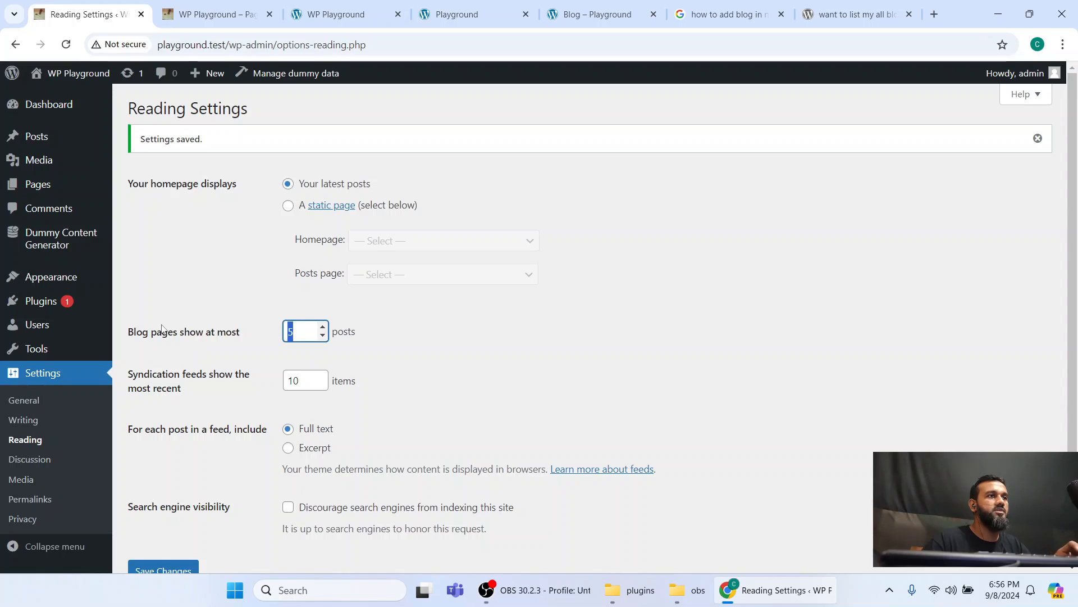
type("10")
key("Return")
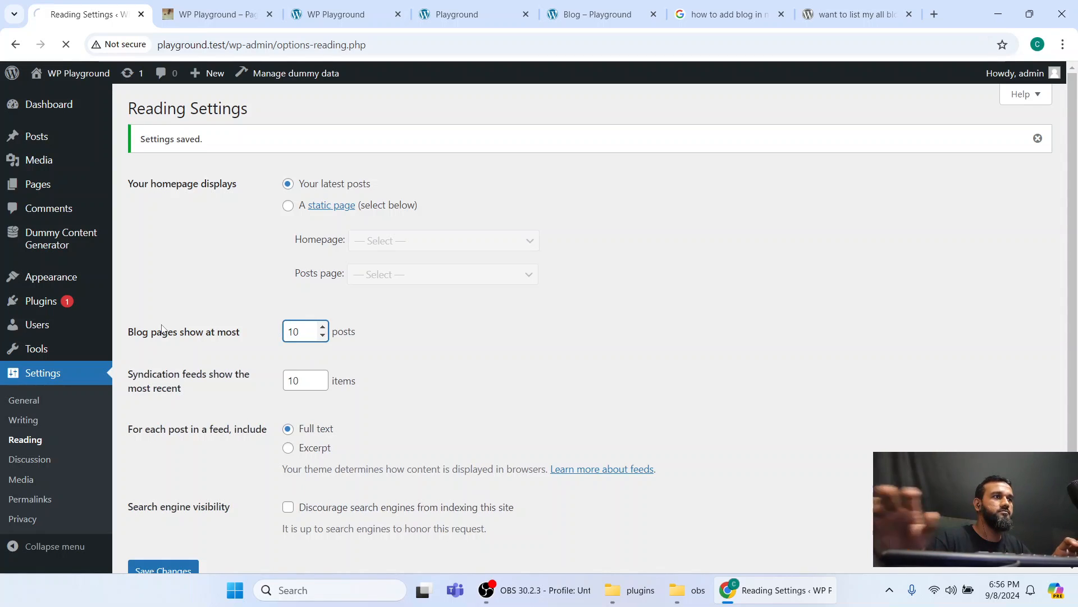
Examine the search engine visibility option for discouraging search engines from indexing the site
scroll(249, 382, "down", 2)
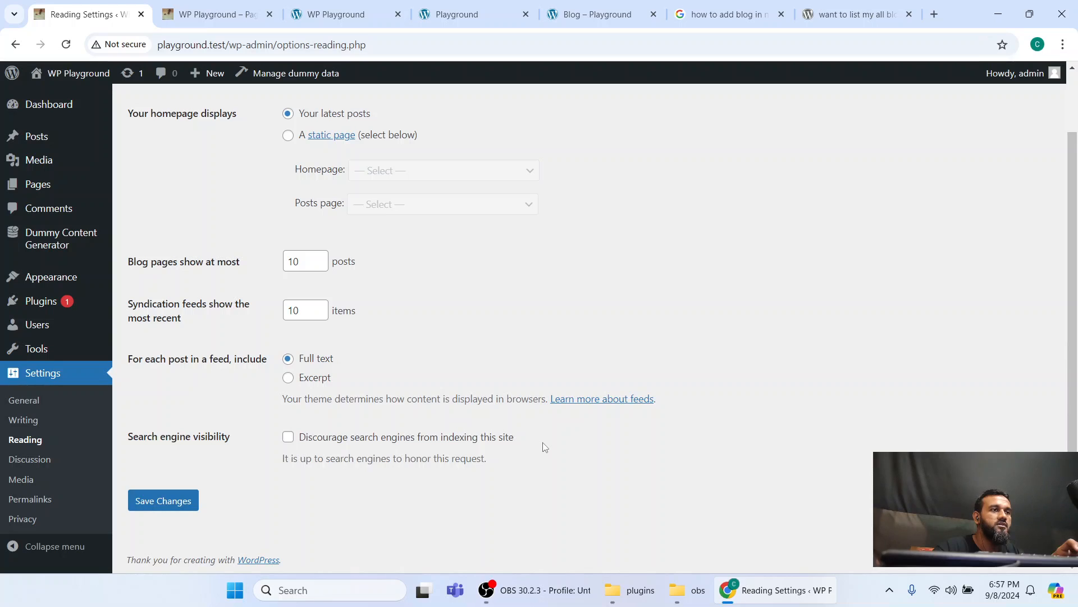
left_click_drag(542, 443, 308, 442)
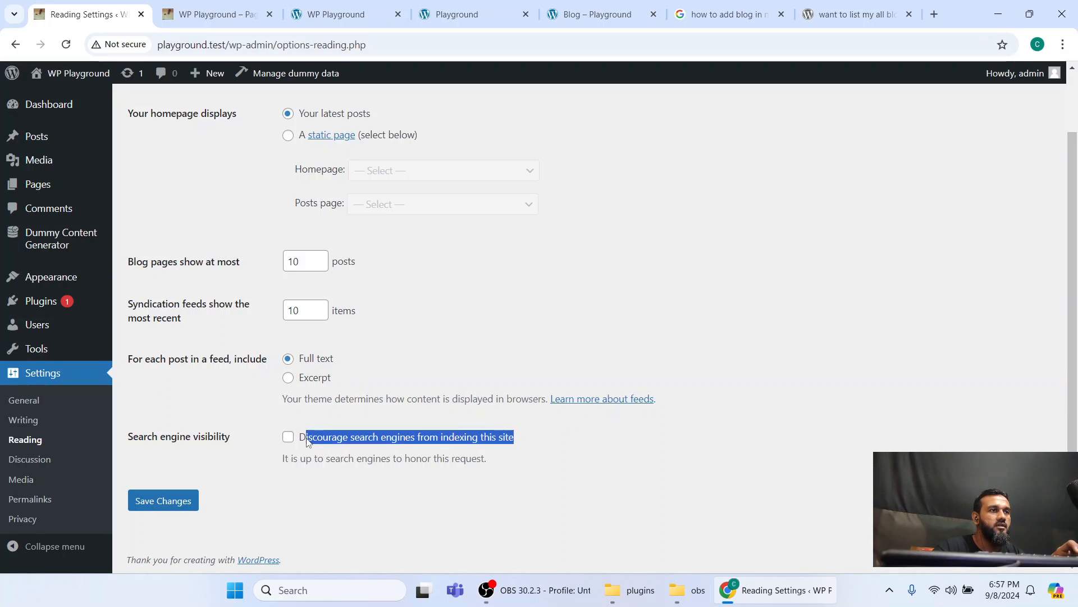
Open the Discussion settings and review the default post, other comment, email notification and comment approval options
left_click(242, 425)
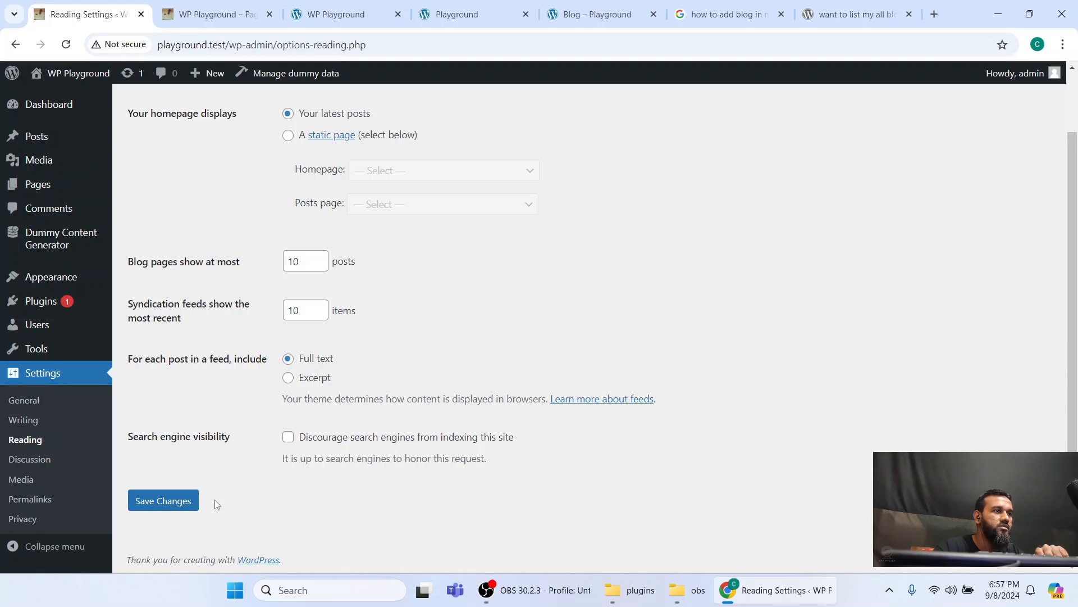
left_click(16, 461)
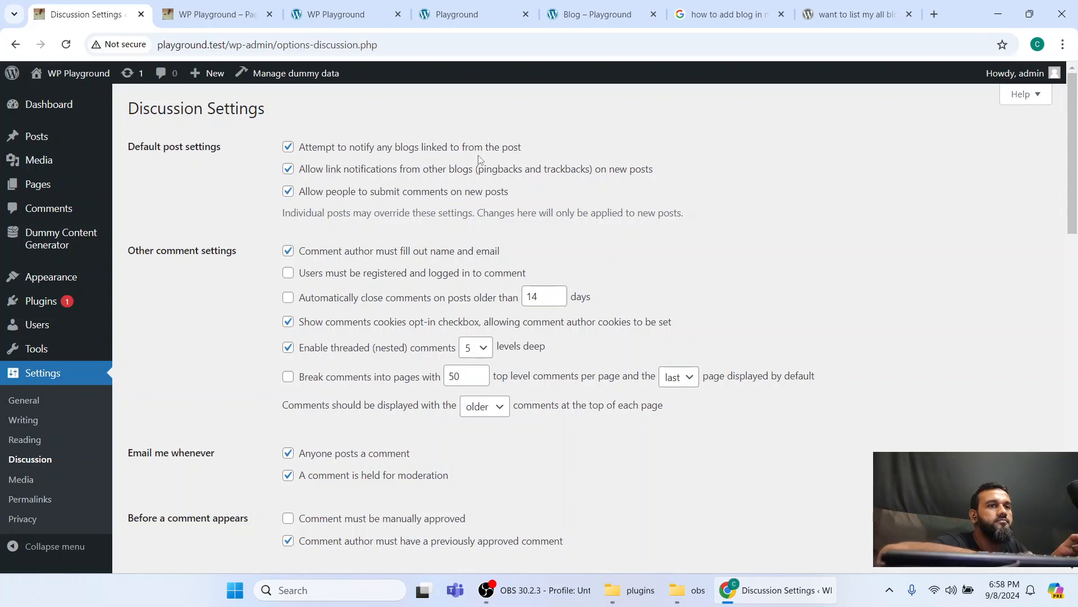
scroll(312, 403, "down", 3)
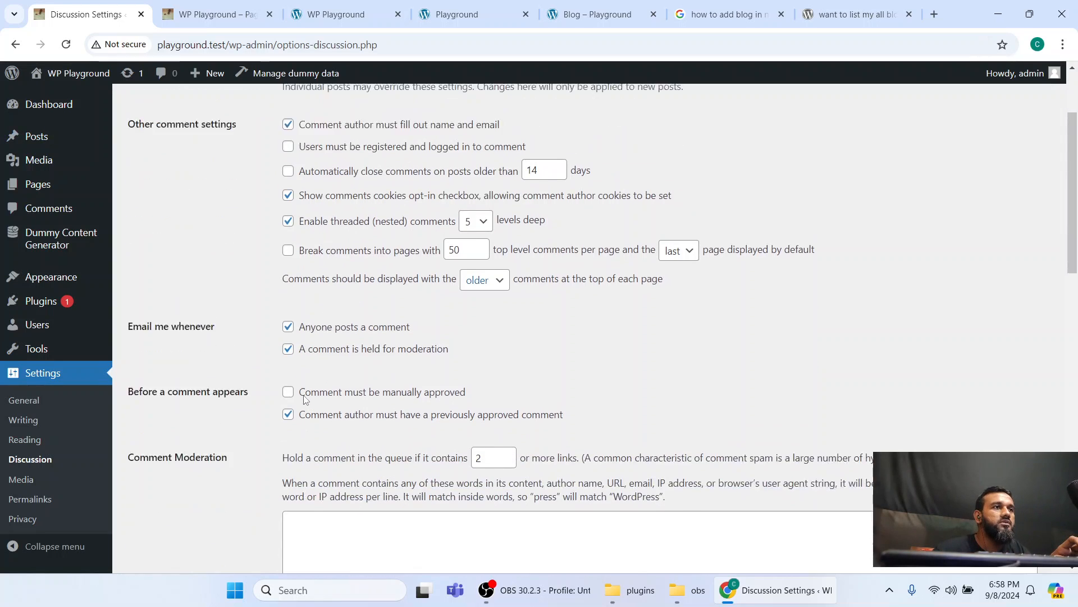
scroll(298, 401, "up", 3)
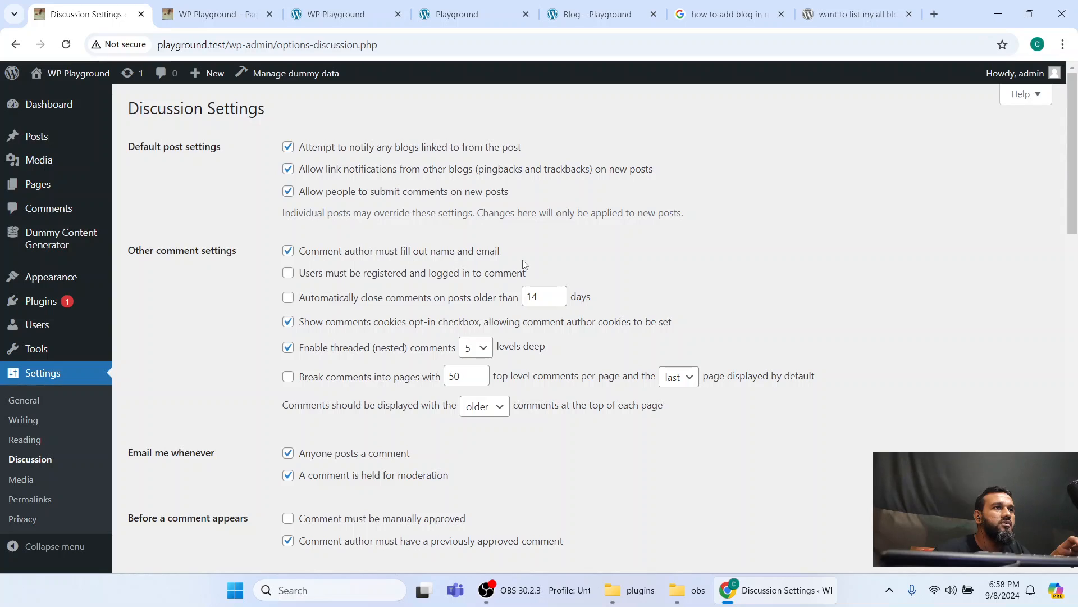
left_click_drag(520, 258, 296, 252)
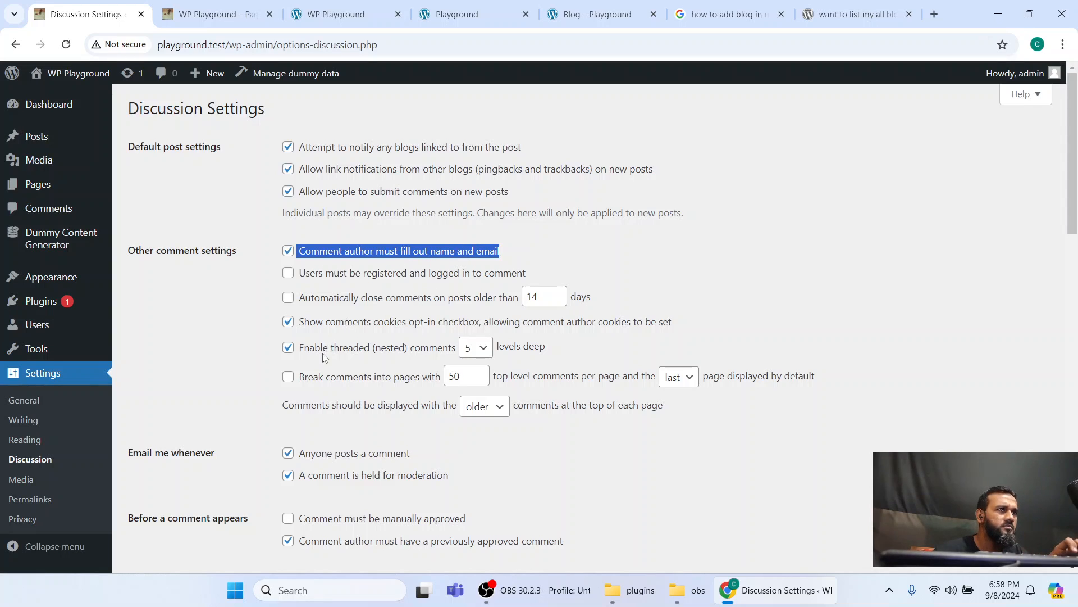
left_click(202, 356)
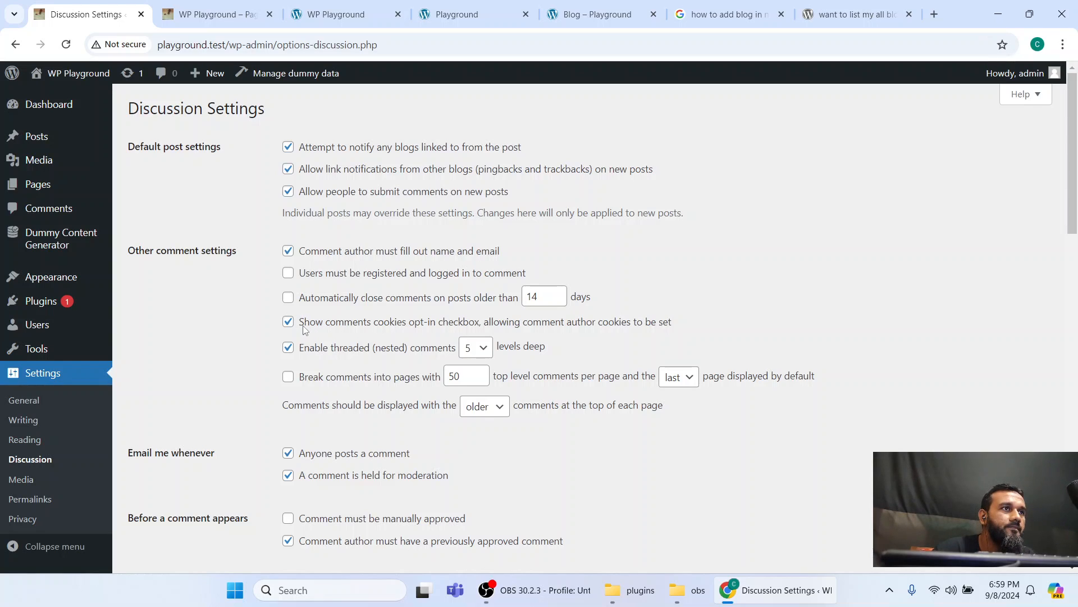
scroll(275, 400, "down", 2)
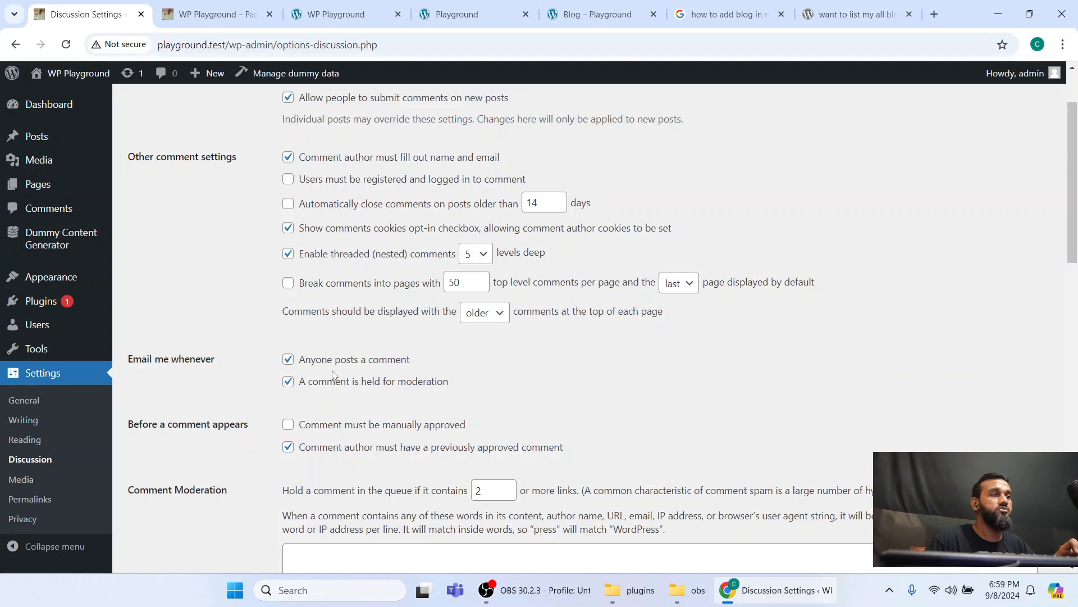
scroll(282, 294, "down", 3)
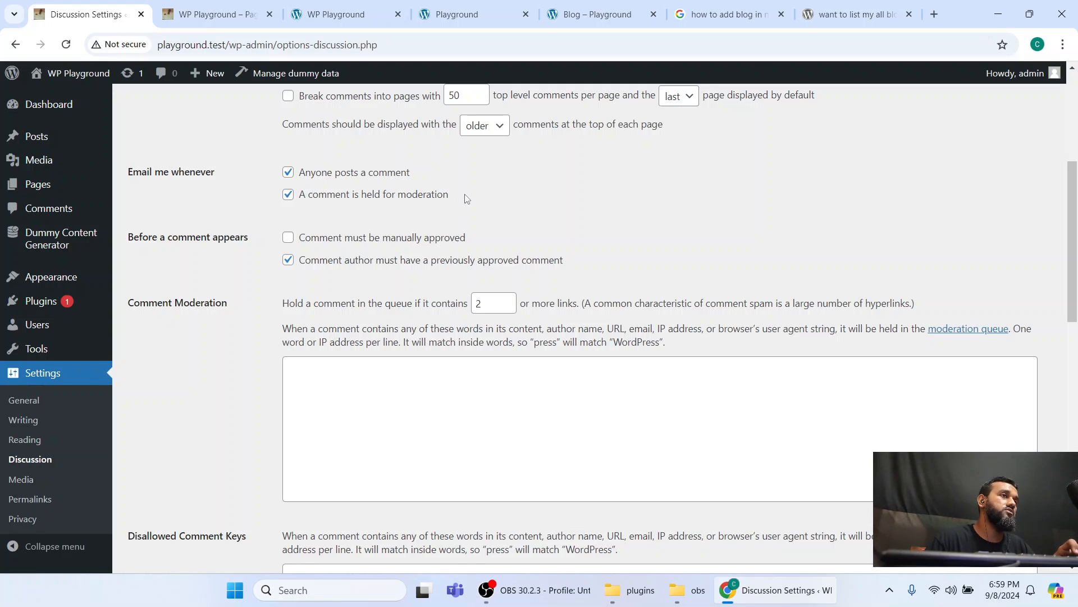
View the Comments list in a separate browser tab, then close it and return to the Discussion settings
left_click(50, 210, "ctrl")
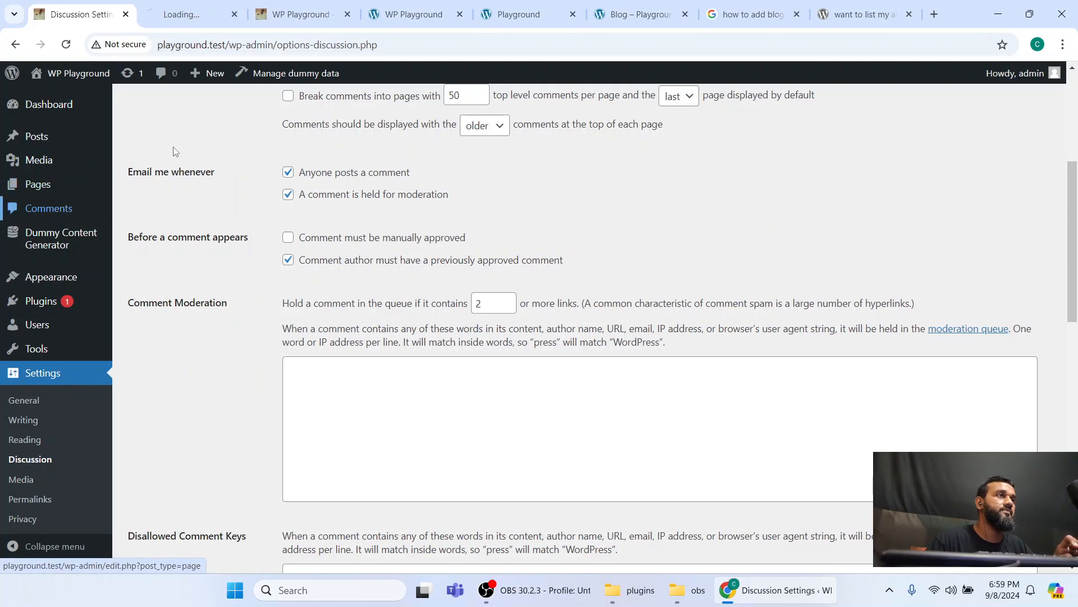
left_click(35, 212, "ctrl")
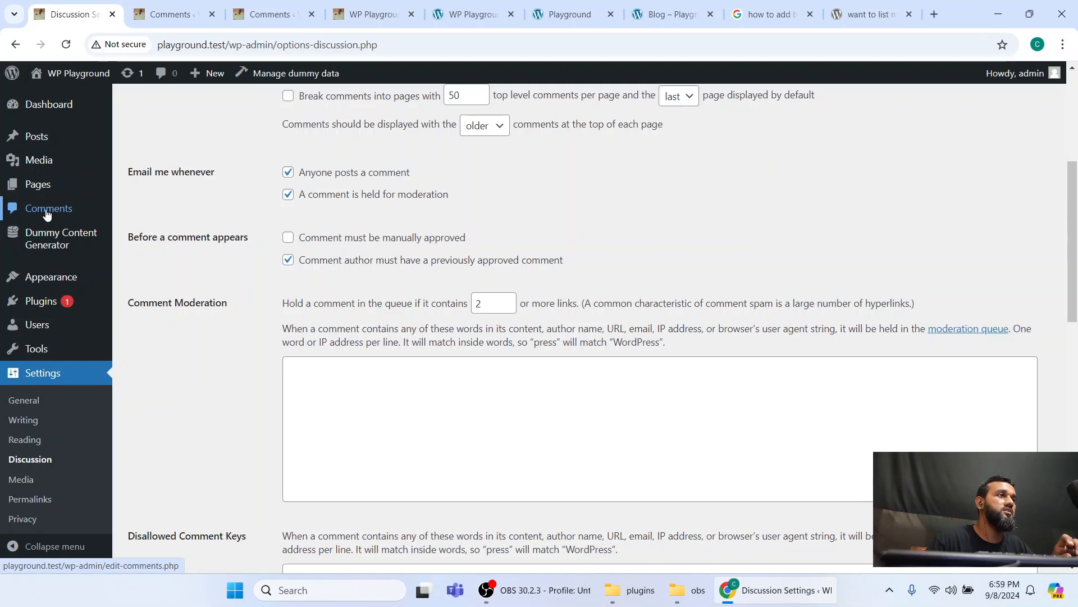
middle_click(158, 16)
middle_click(158, 15)
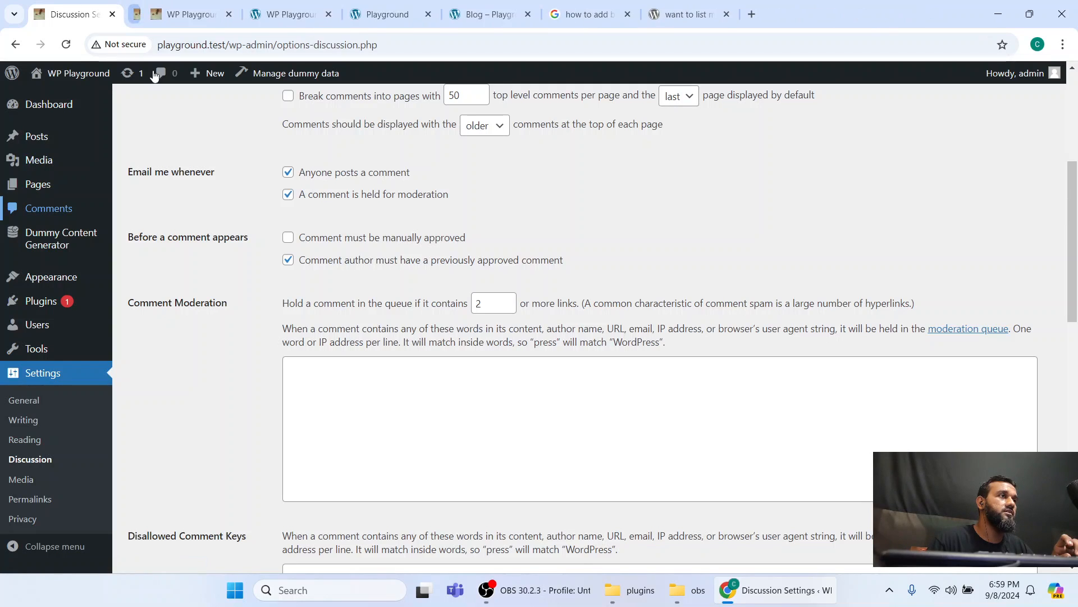
scroll(48, 233, "up", 1)
left_click(35, 209, "ctrl")
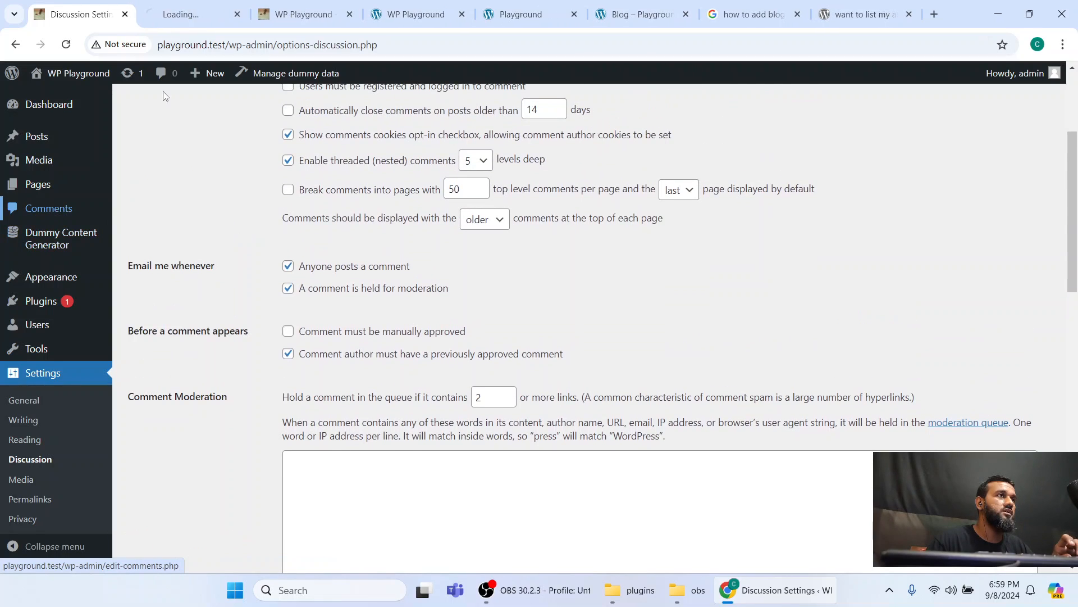
left_click(167, 6)
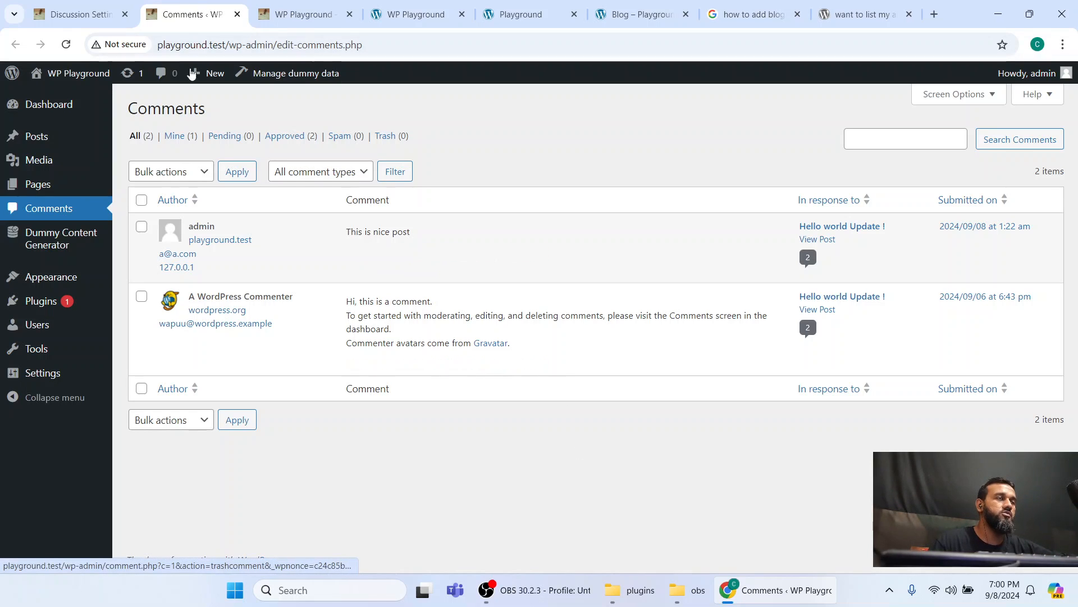
left_click(237, 14)
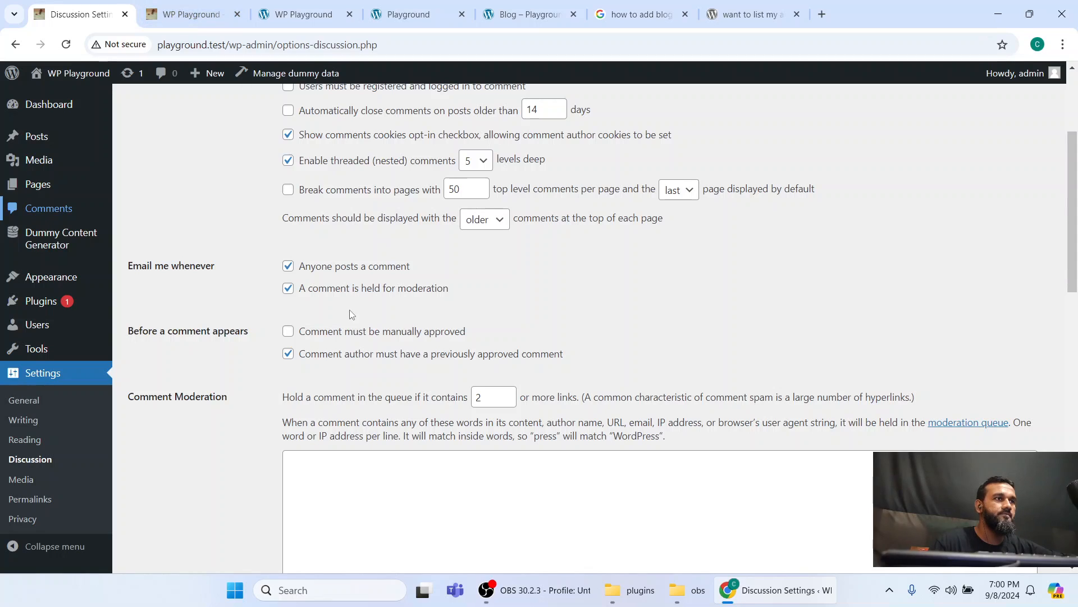
Examine the comment approval options and the Comment Moderation rule for holding comments that contain links in the queue
scroll(320, 402, "down", 2)
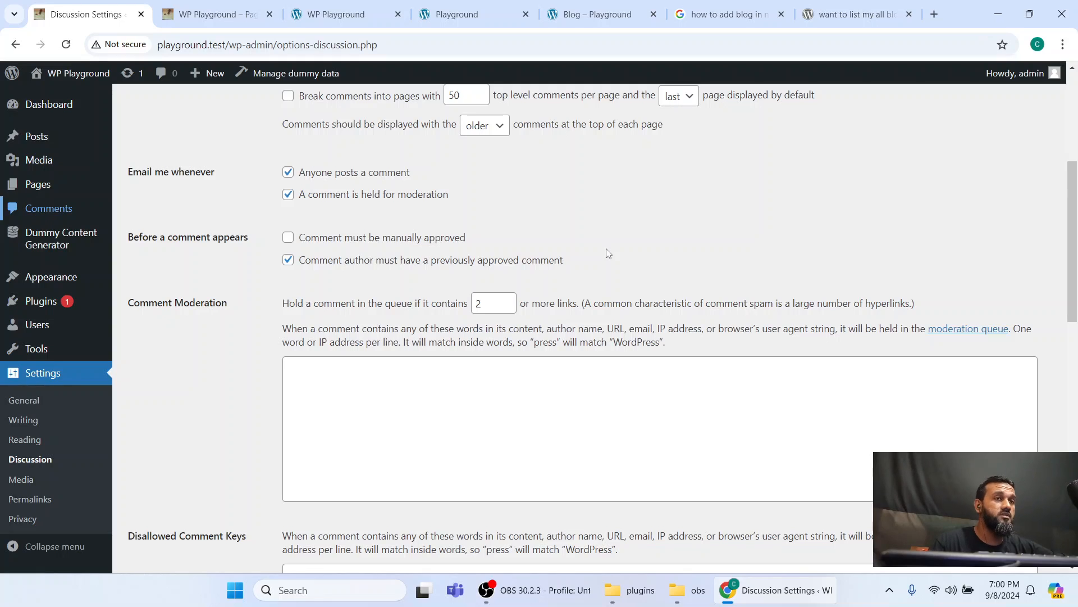
scroll(497, 292, "down", 2)
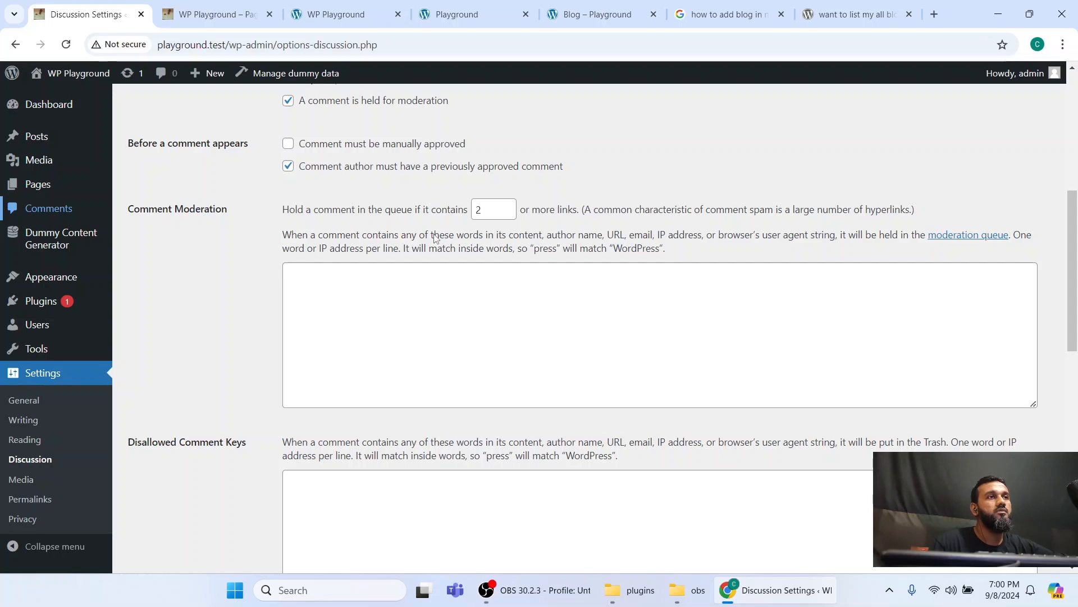
left_click_drag(406, 210, 282, 210)
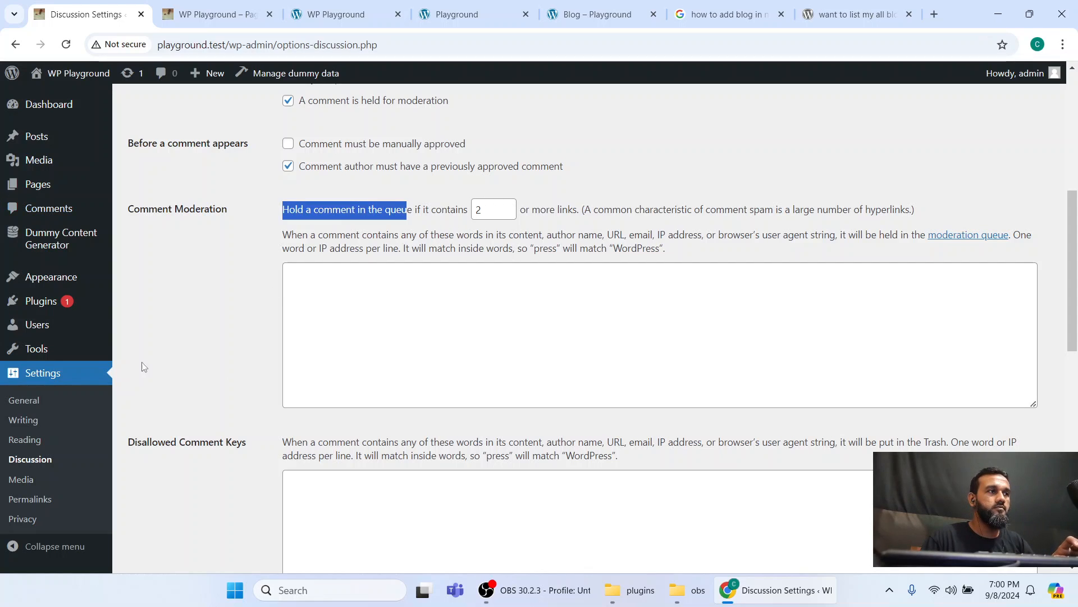
Open the Media settings and look at the post images on the live site's second posts page for comparison
left_click(17, 479)
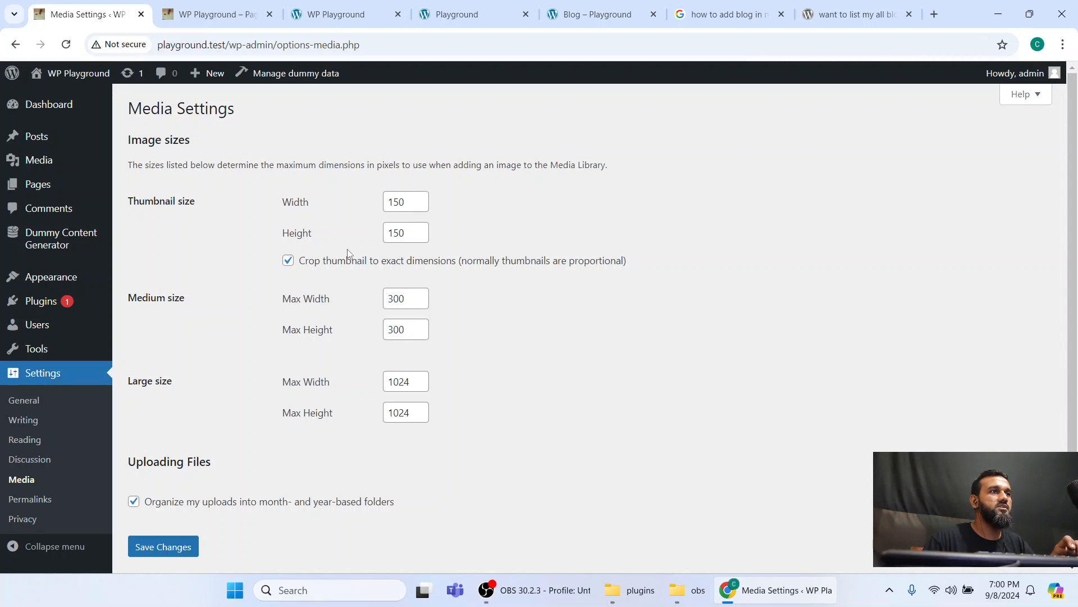
left_click(214, 14)
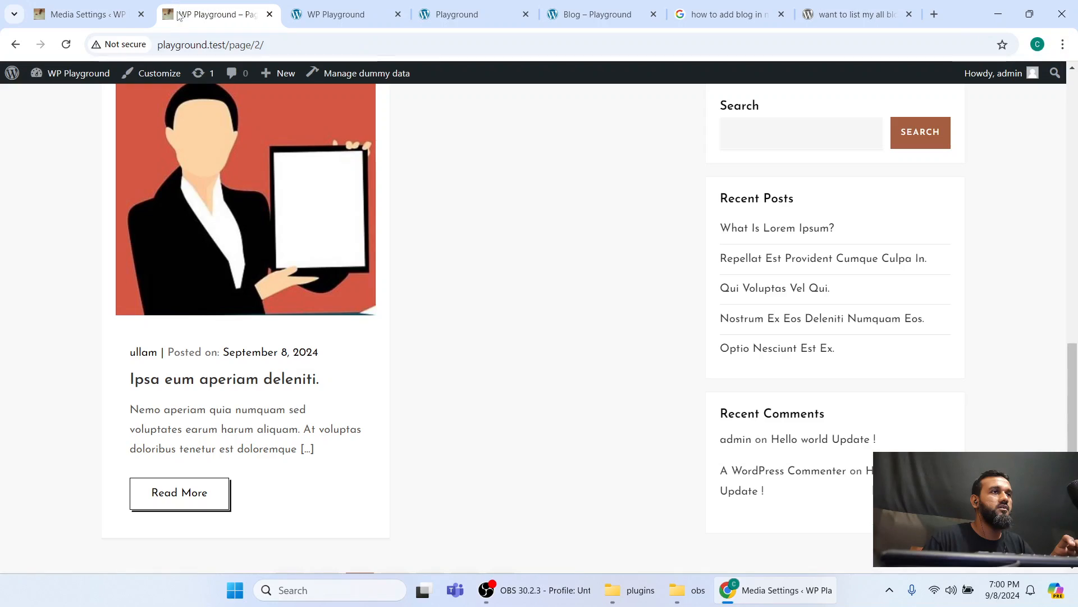
scroll(268, 279, "up", 3)
scroll(267, 279, "down", 2)
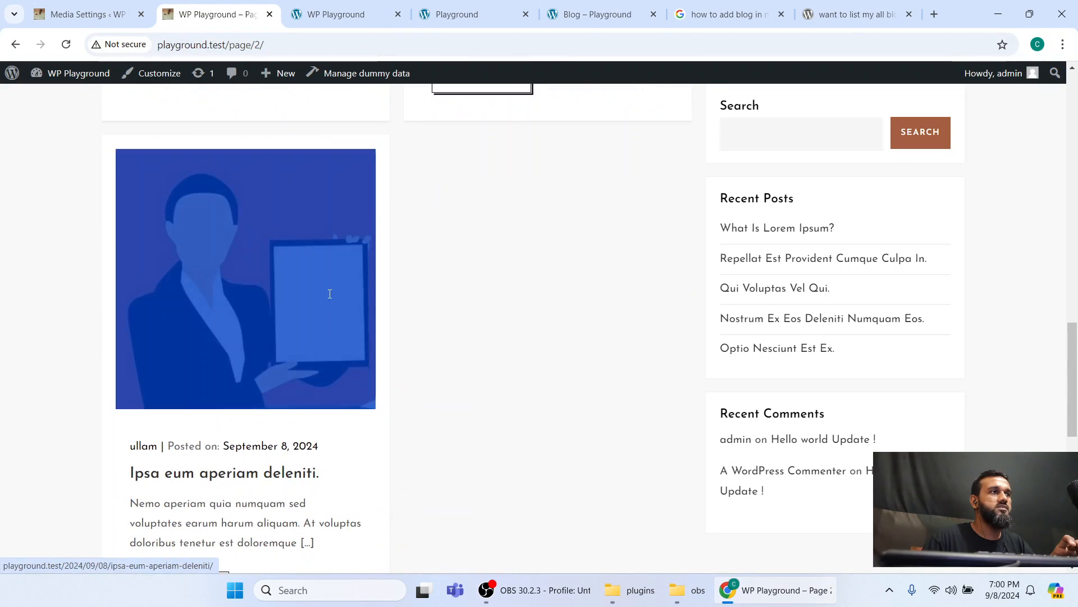
left_click(90, 14)
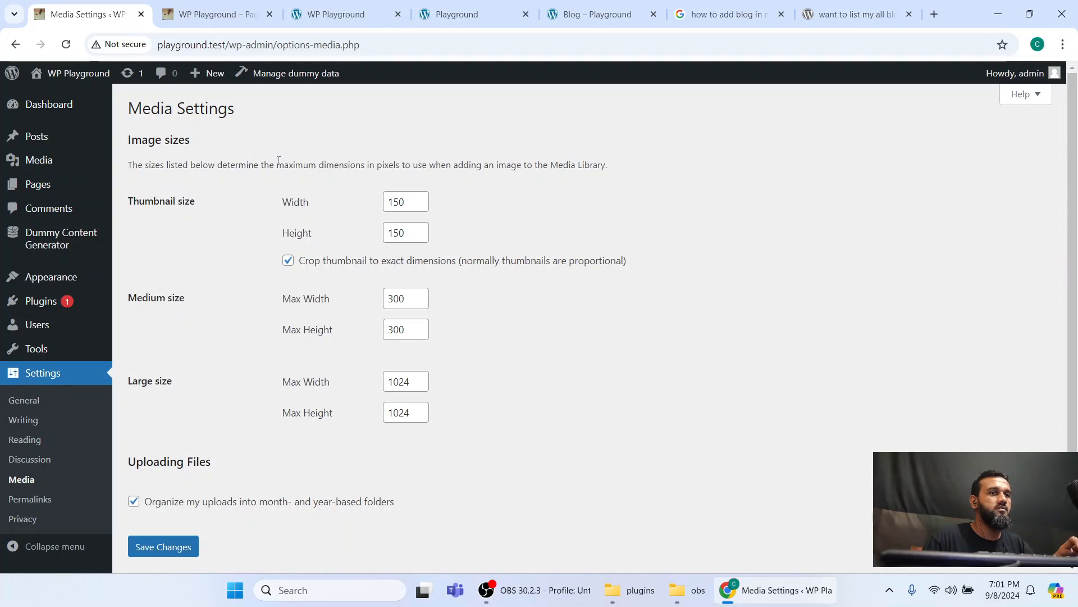
Examine the medium and large image size limits, maximum width and height, in the Media settings
scroll(180, 324, "down", 1)
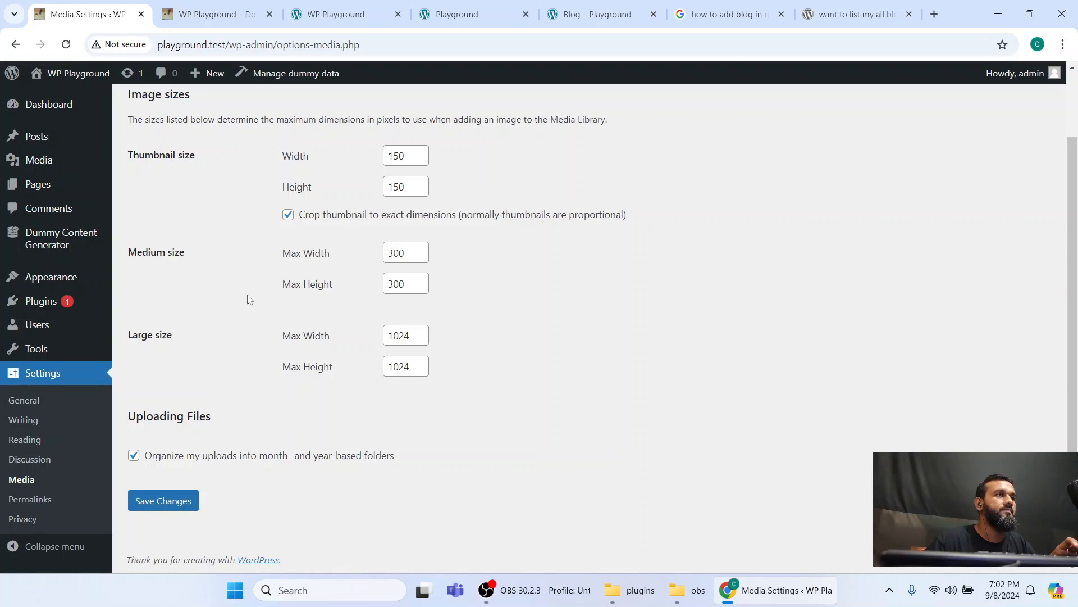
mouse_move(205, 259)
left_mouse_down()
mouse_move(180, 249)
mouse_move(194, 249)
left_mouse_up()
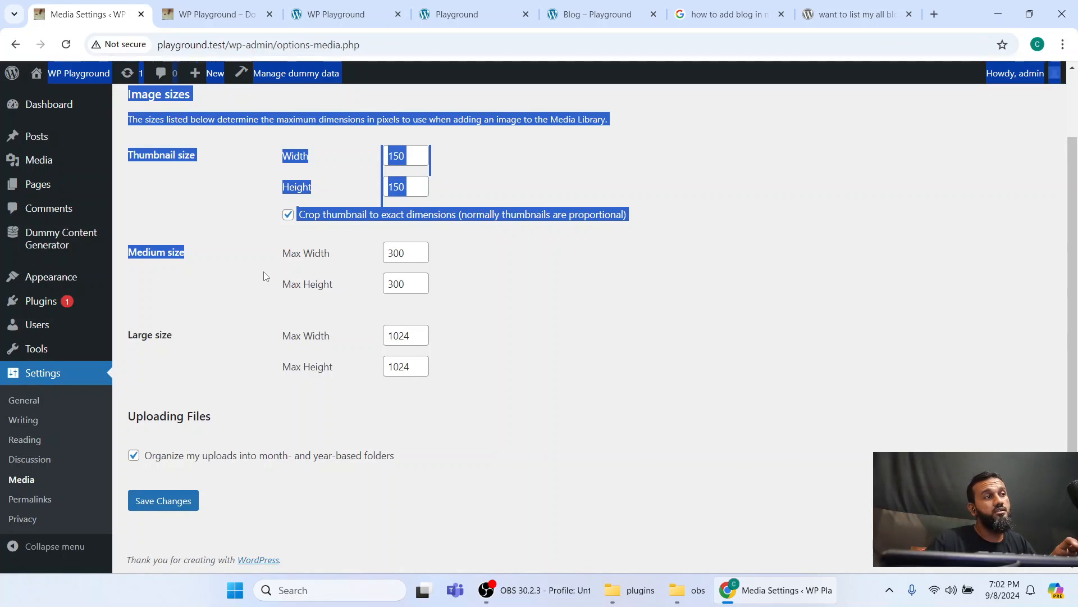
left_click(243, 270)
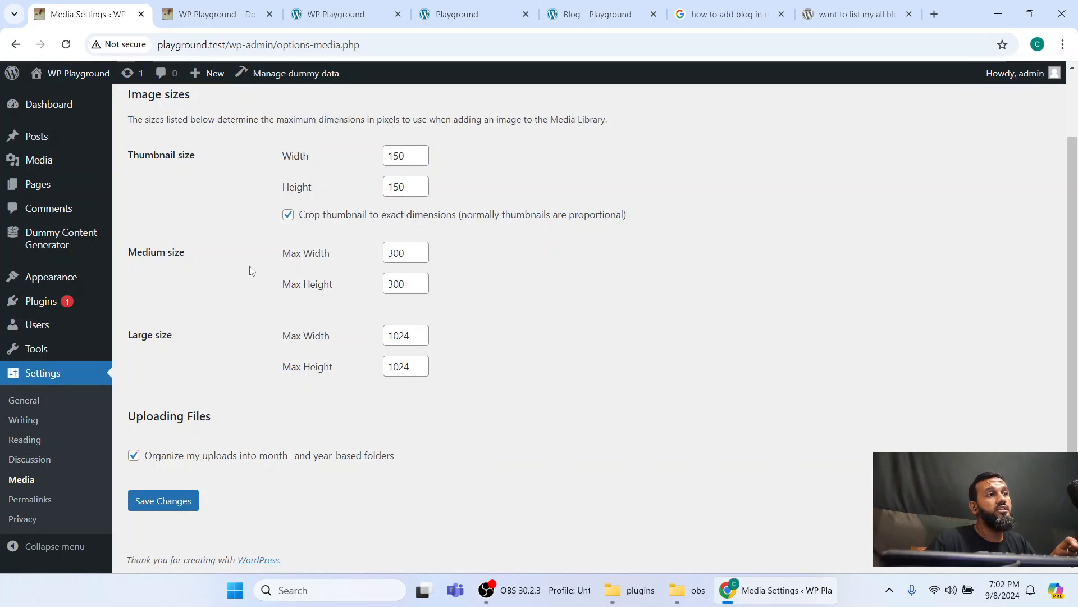
double_click(414, 253)
double_click(399, 282)
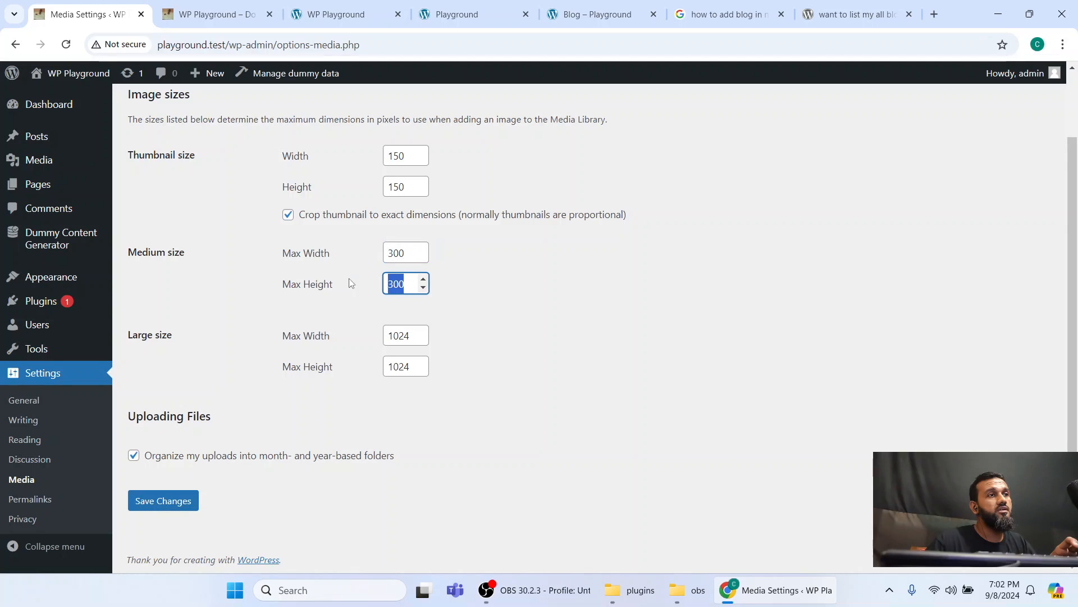
left_click(482, 292)
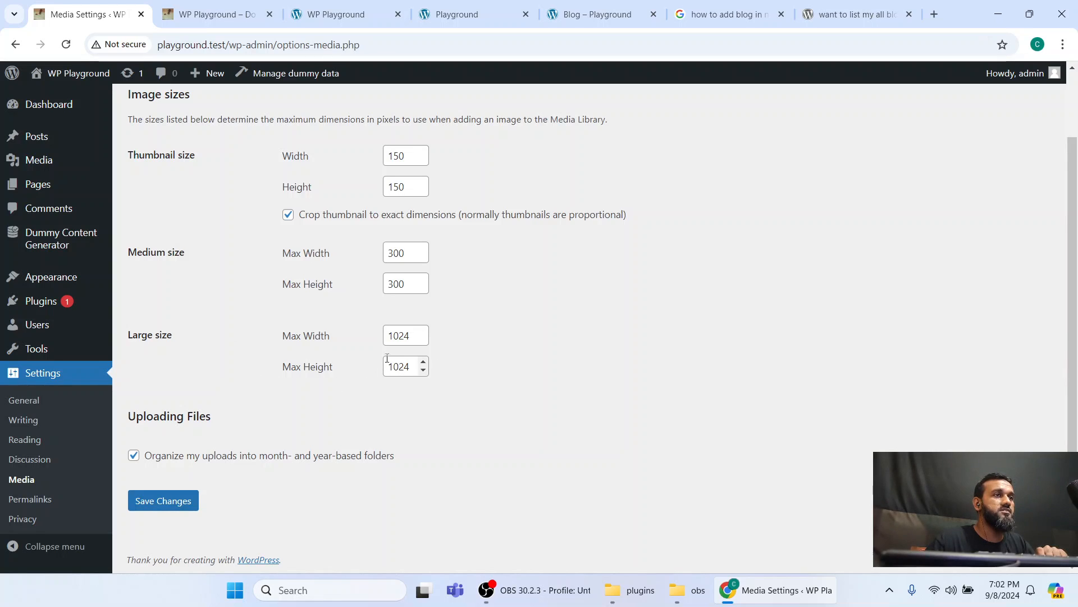
double_click(400, 335)
double_click(407, 368)
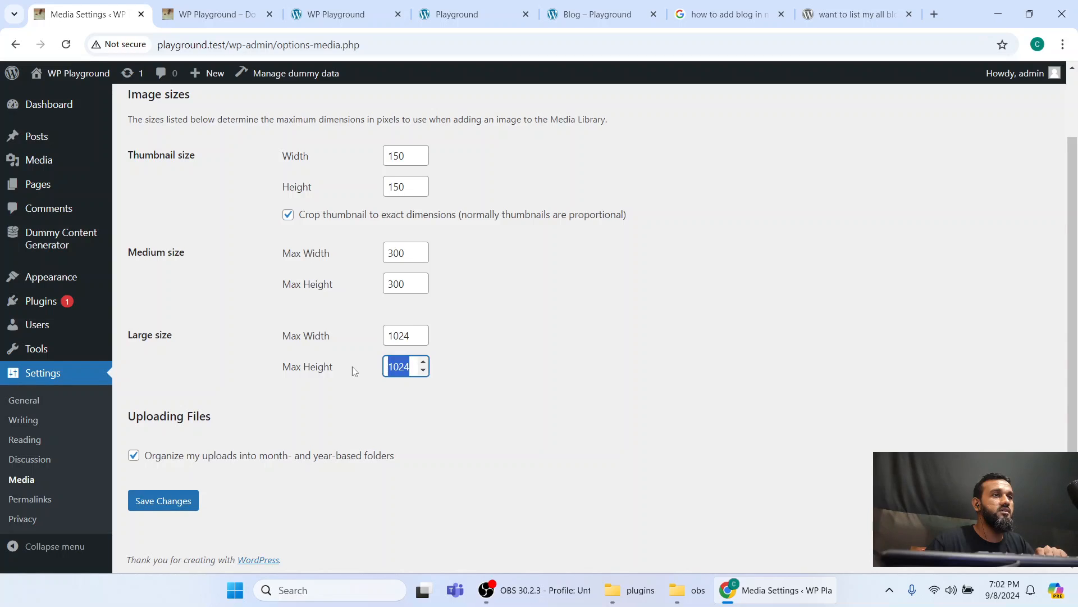
left_click(524, 385)
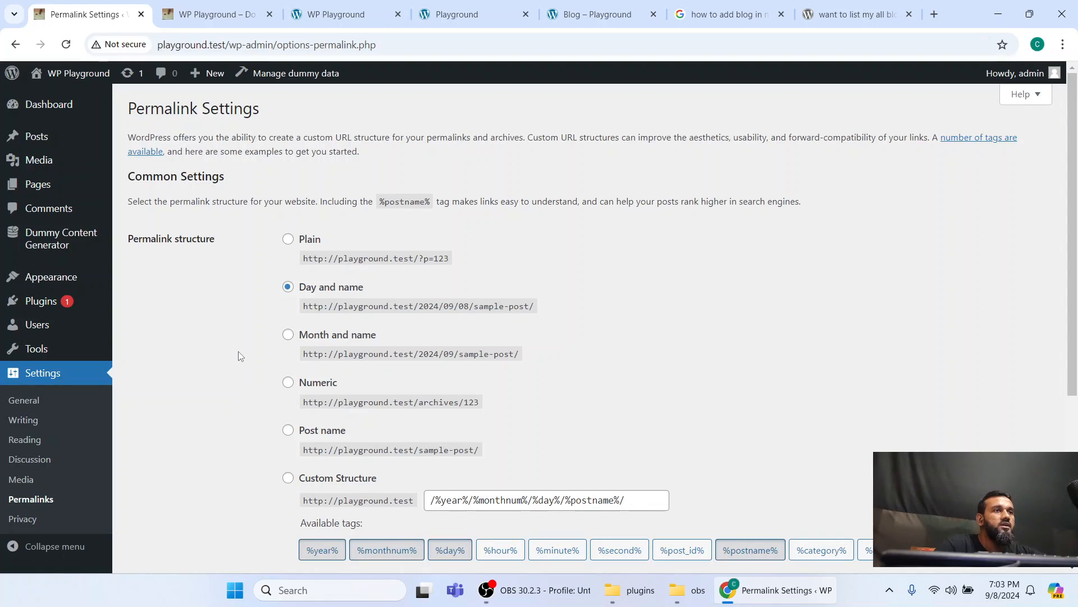
Examine the Day and name permalink structure and the parts of its sample URL in the Permalink settings
scroll(238, 352, "down", 2)
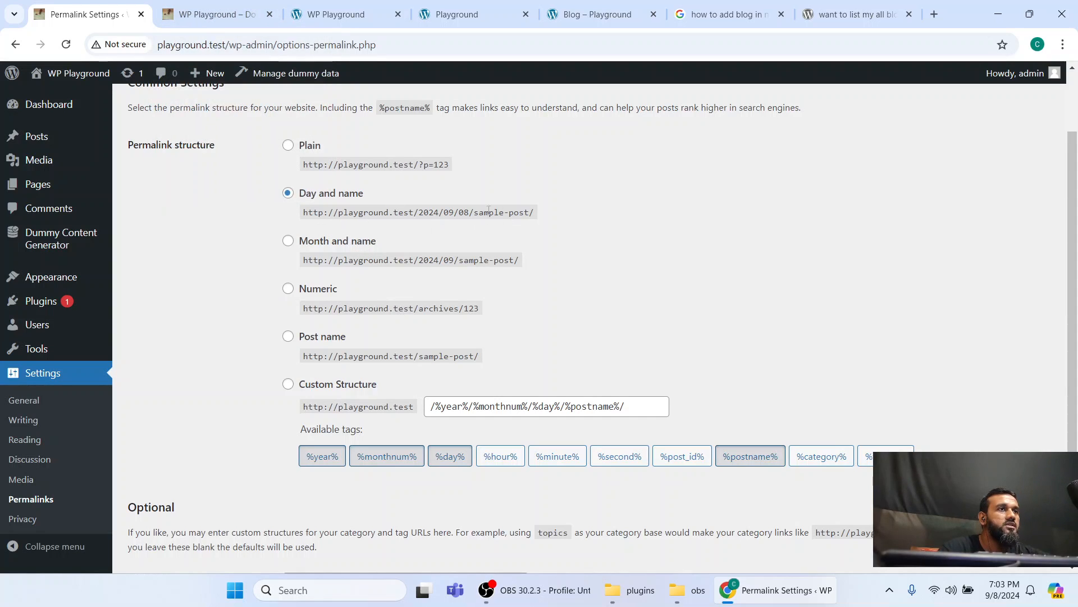
left_click_drag(304, 216, 473, 216)
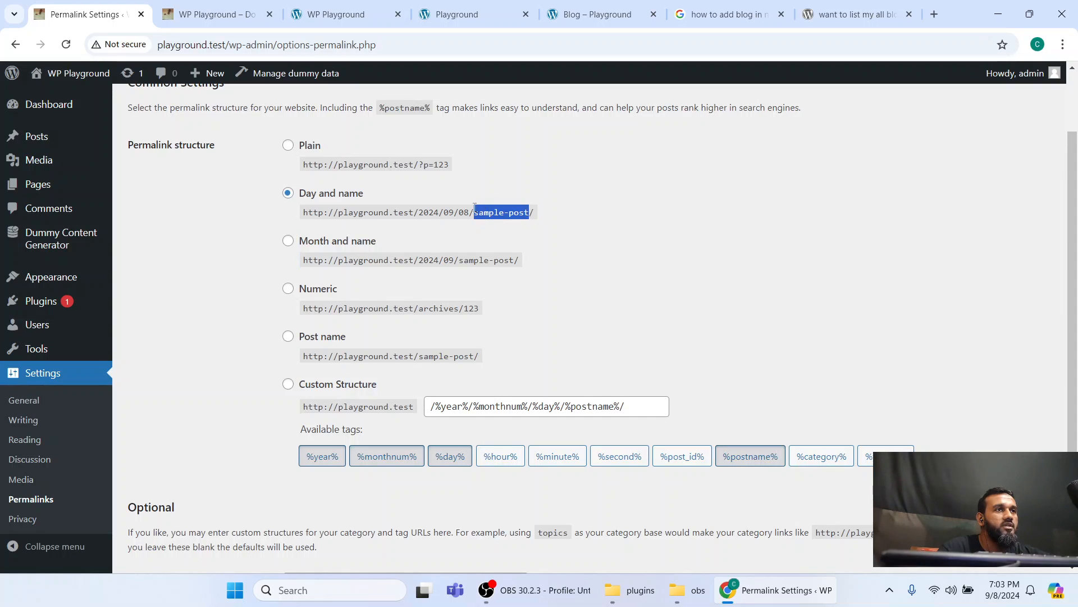
left_click(545, 219)
left_click_drag(545, 218, 335, 215)
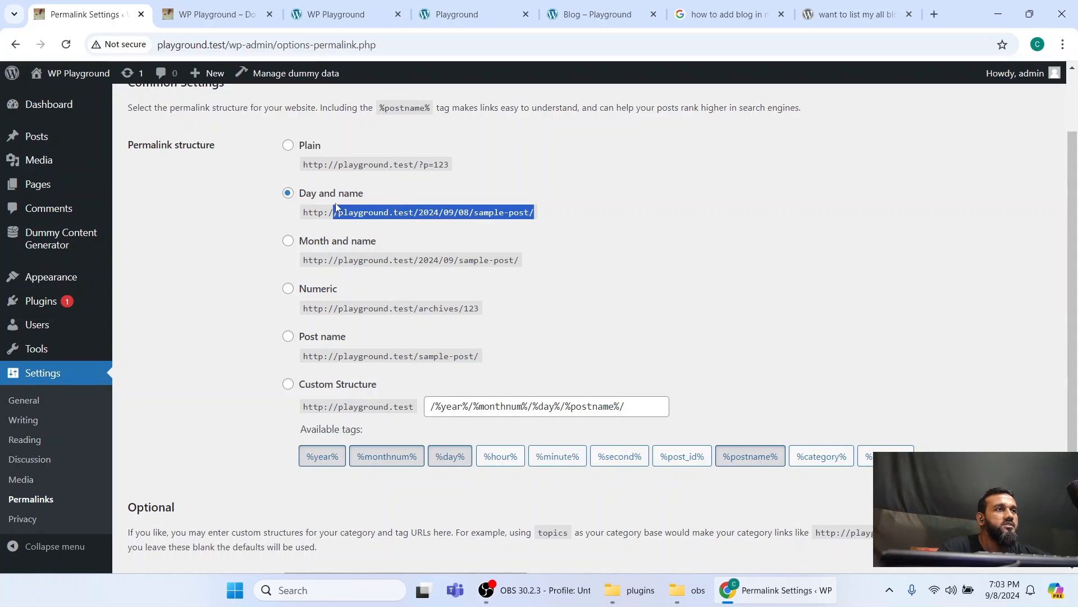
left_click(277, 217)
Open the "What is Lorem Ipsum?" post on the live site and examine the post-name part of its URL
left_click(210, 15)
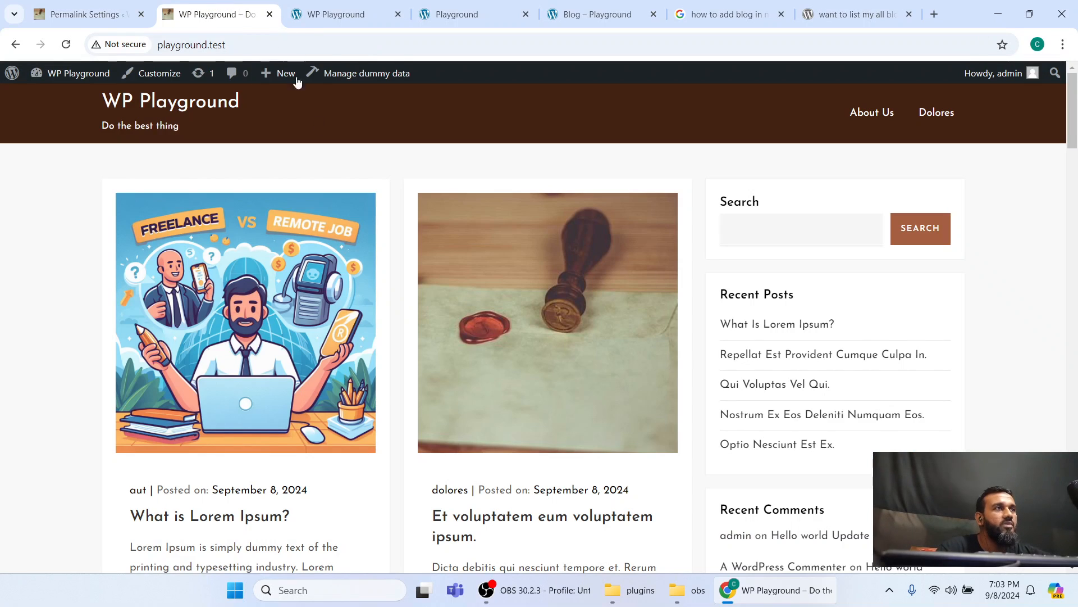
scroll(262, 376, "down", 2)
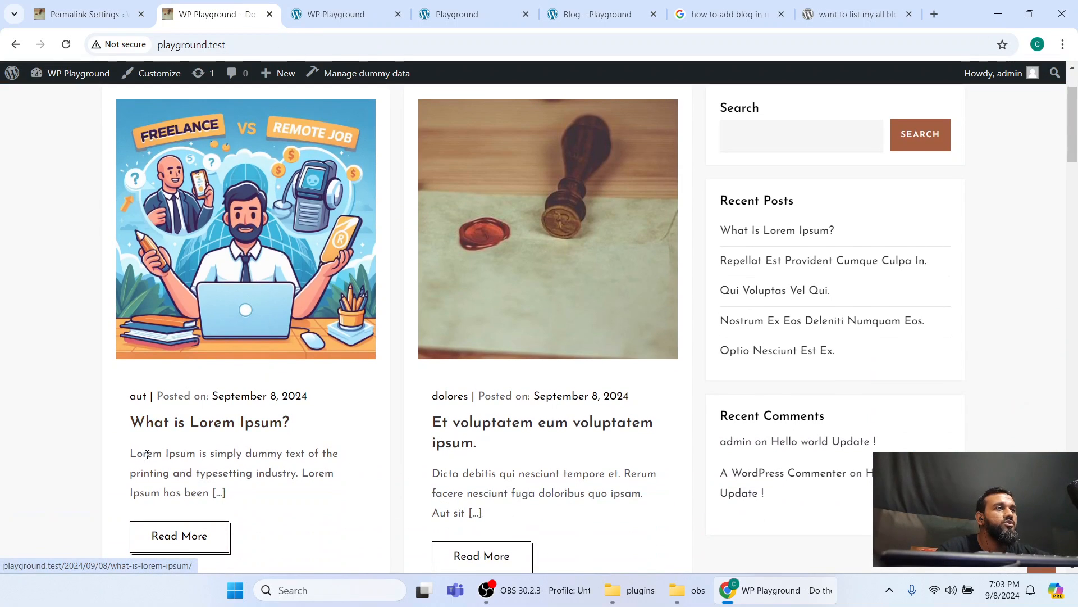
left_click(148, 422)
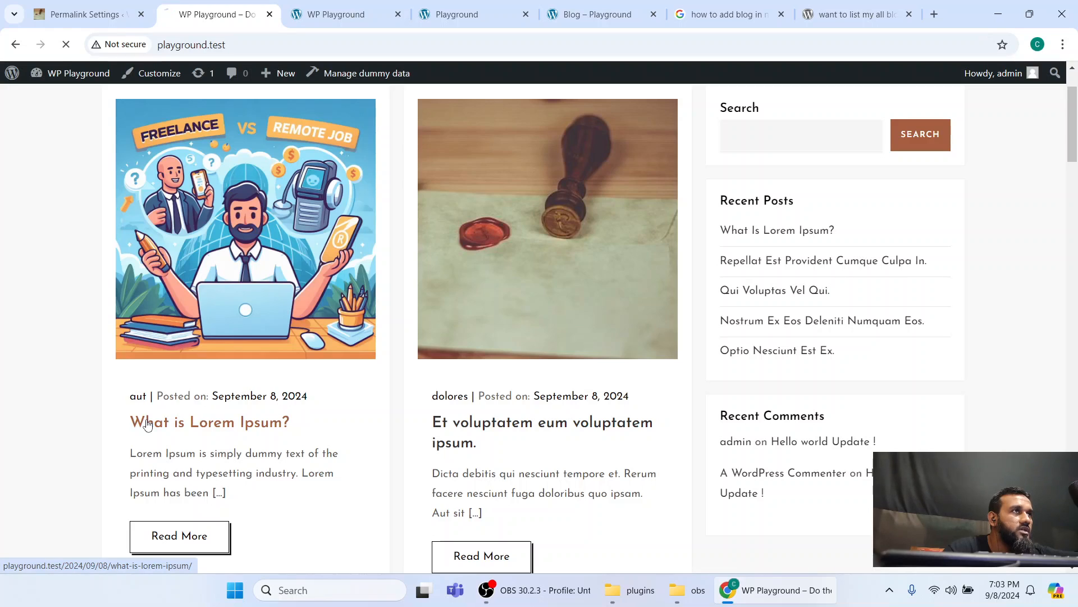
left_click(400, 44)
left_click_drag(395, 44, 292, 50)
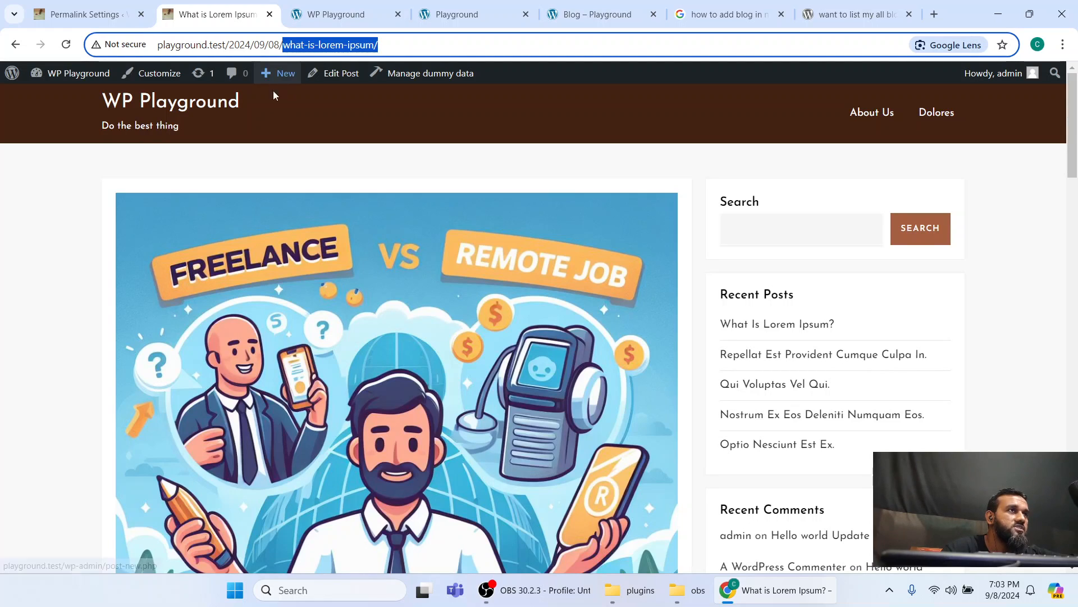
Examine the domain, year, month and day parts of the open post's URL
left_click(70, 208)
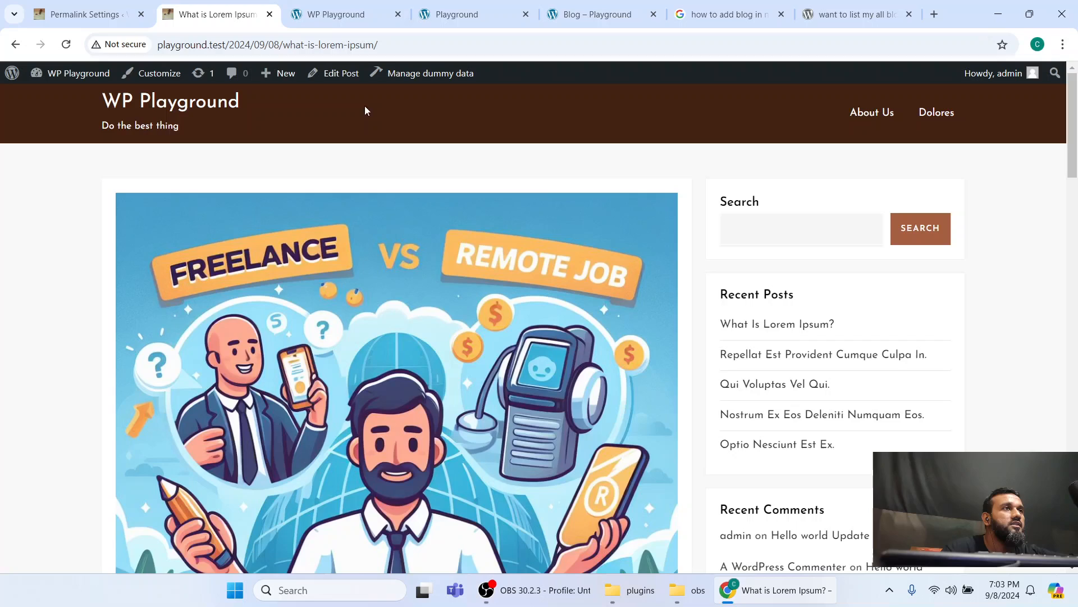
left_click(404, 42)
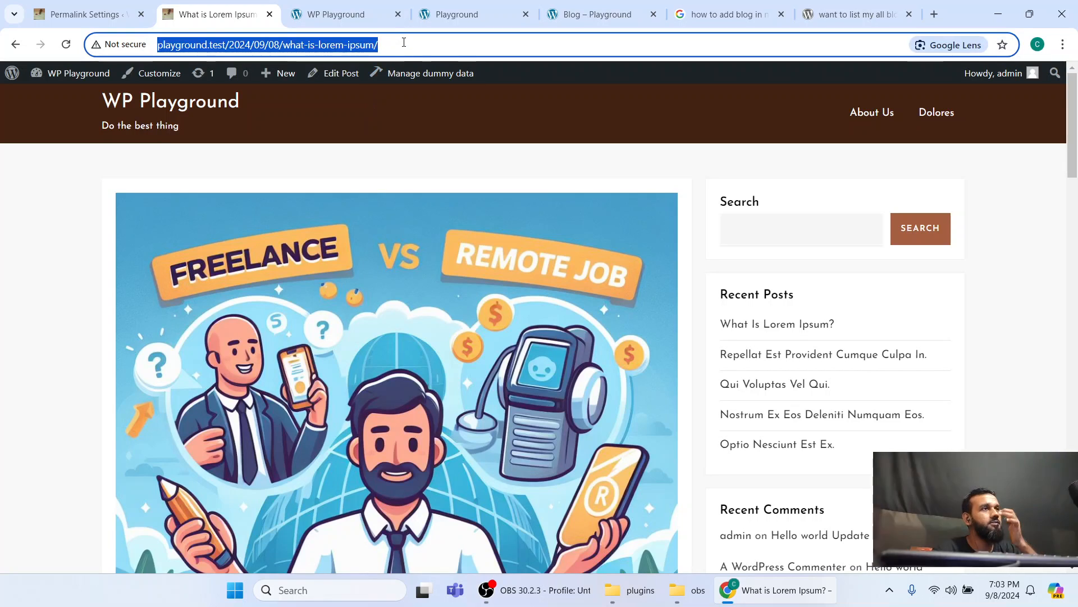
left_click(404, 42)
left_click_drag(230, 44, 170, 45)
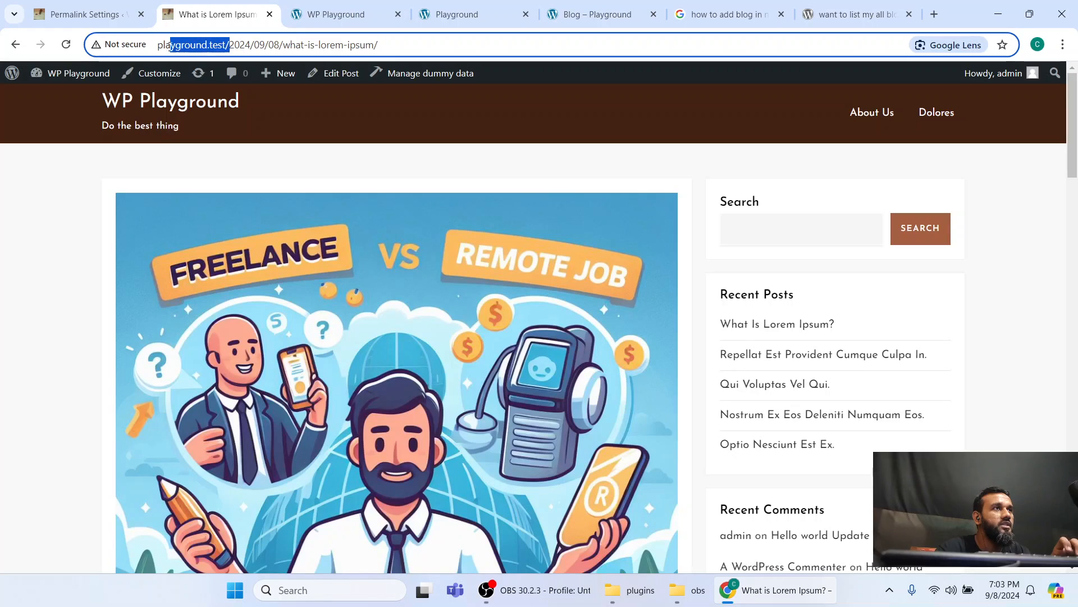
left_click_drag(255, 45, 240, 45)
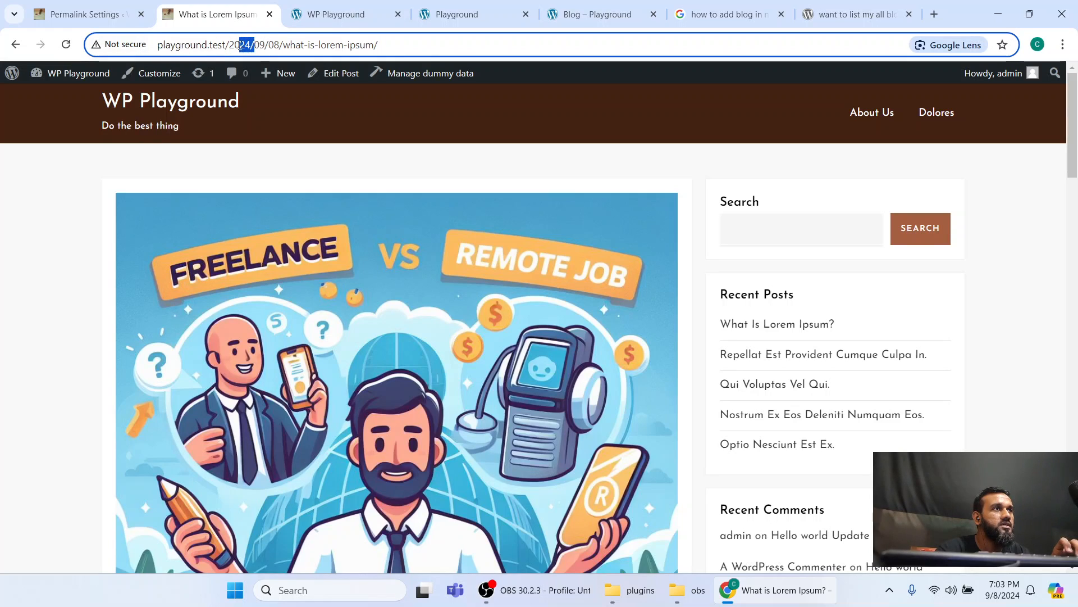
left_click(268, 44)
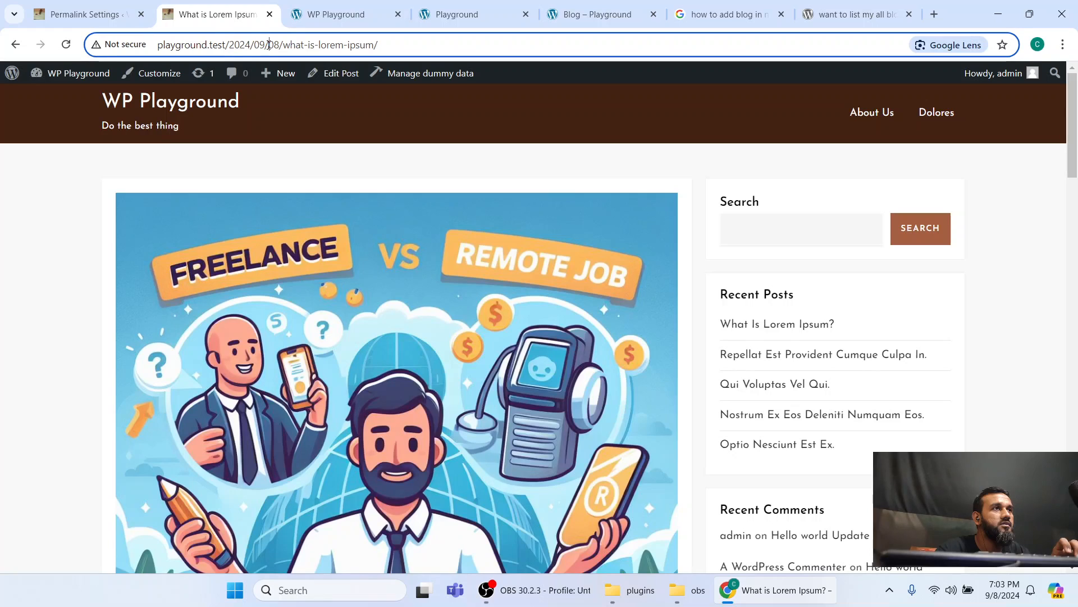
left_click_drag(280, 45, 274, 44)
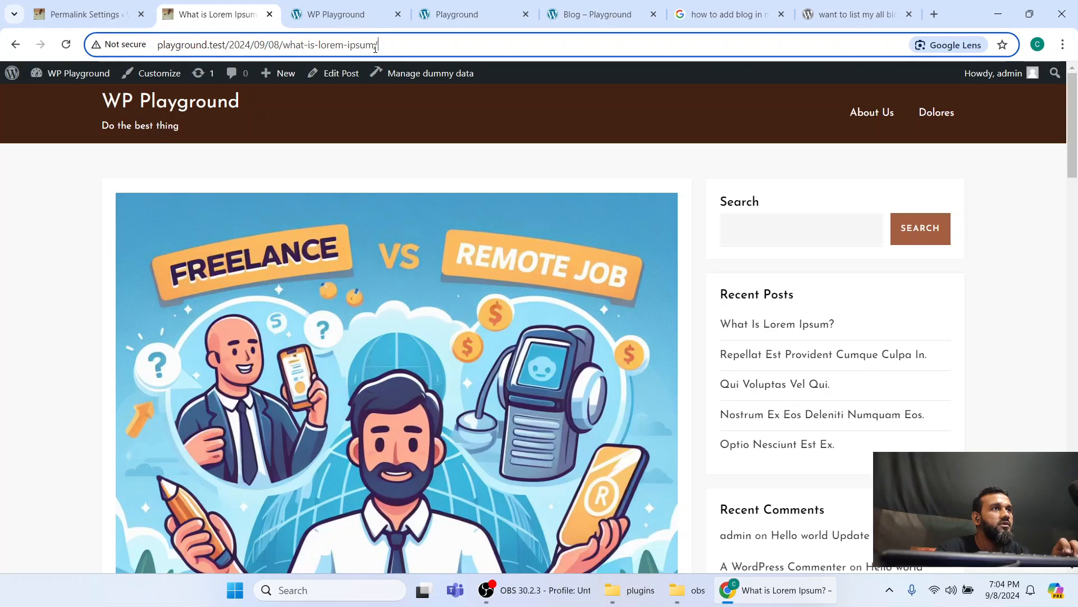
Compare the post-name part of the open post's URL with its date part and the full address
left_click_drag(376, 49, 291, 54)
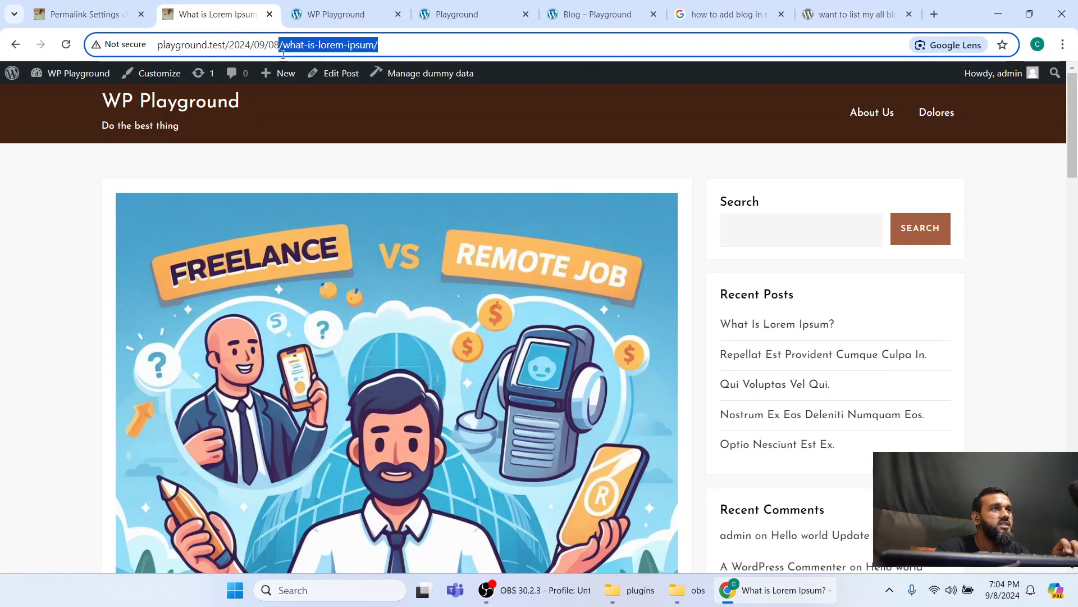
left_click(281, 44)
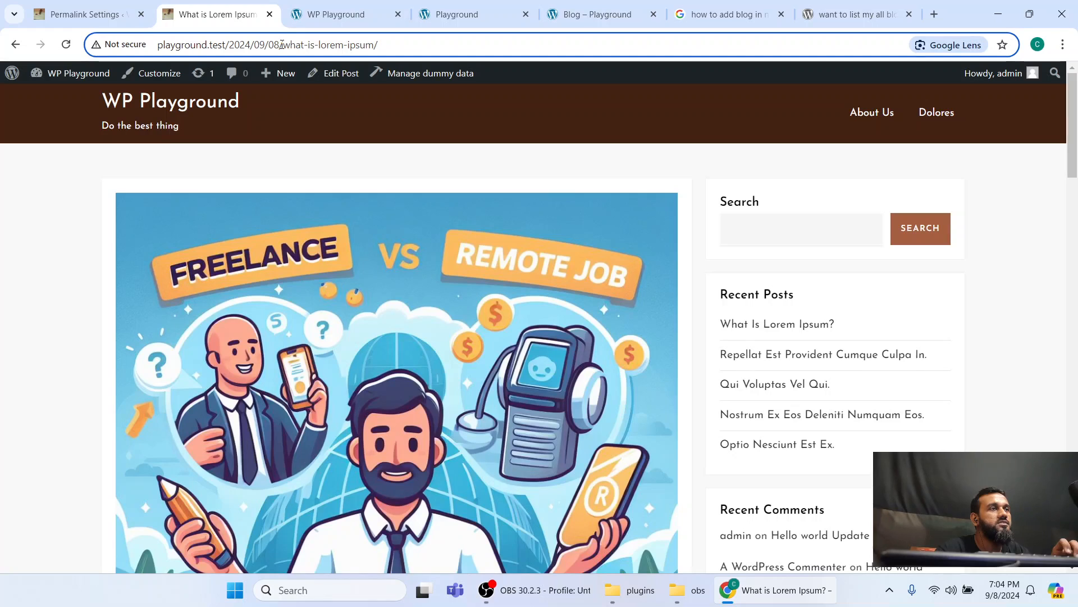
left_click_drag(268, 44, 252, 49)
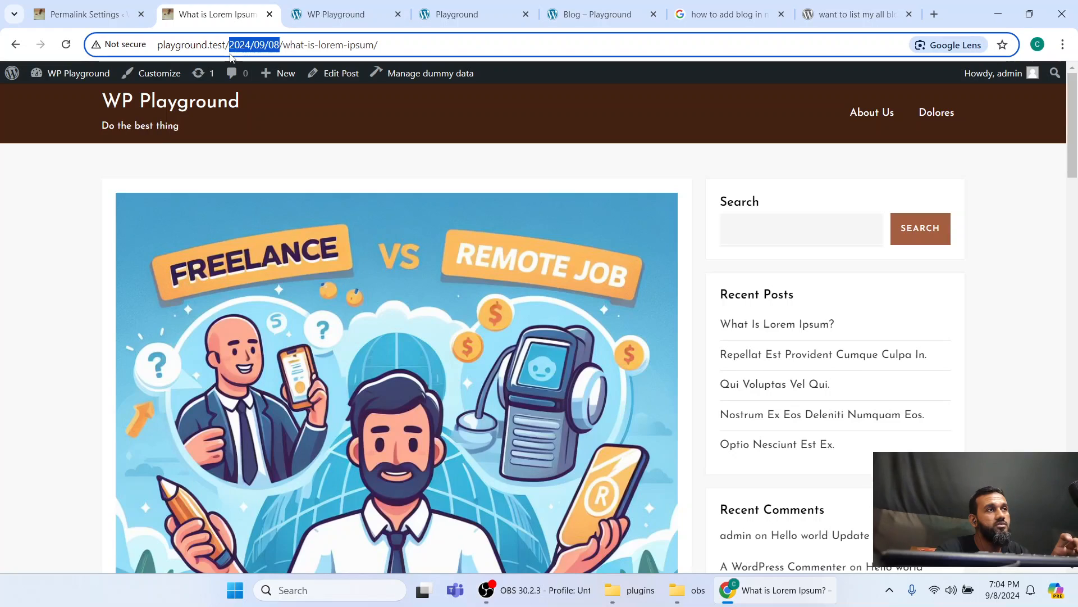
left_click(281, 44)
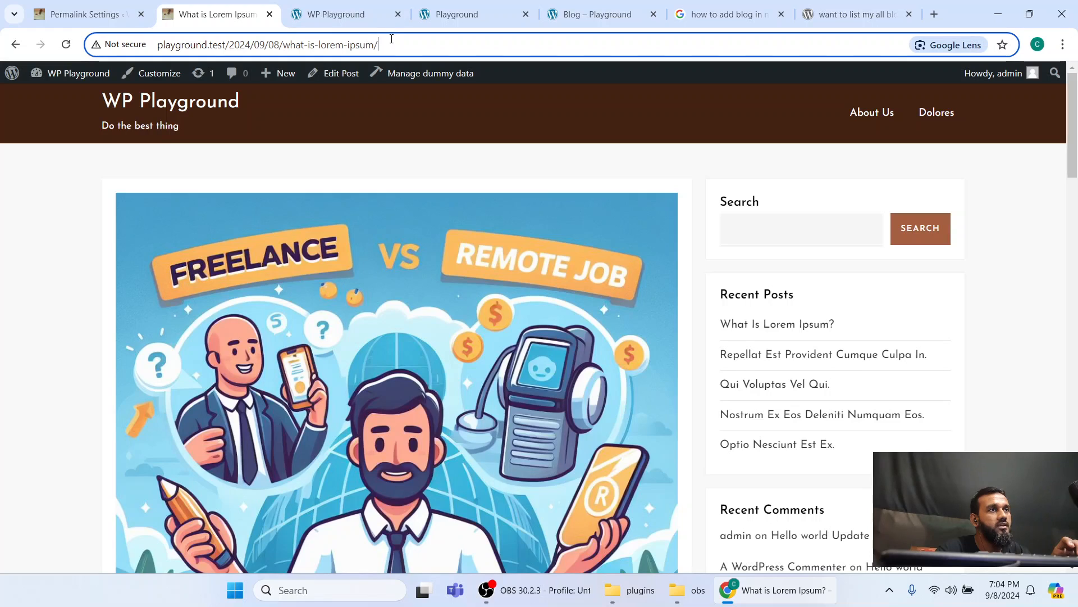
left_click_drag(404, 40, 153, 45)
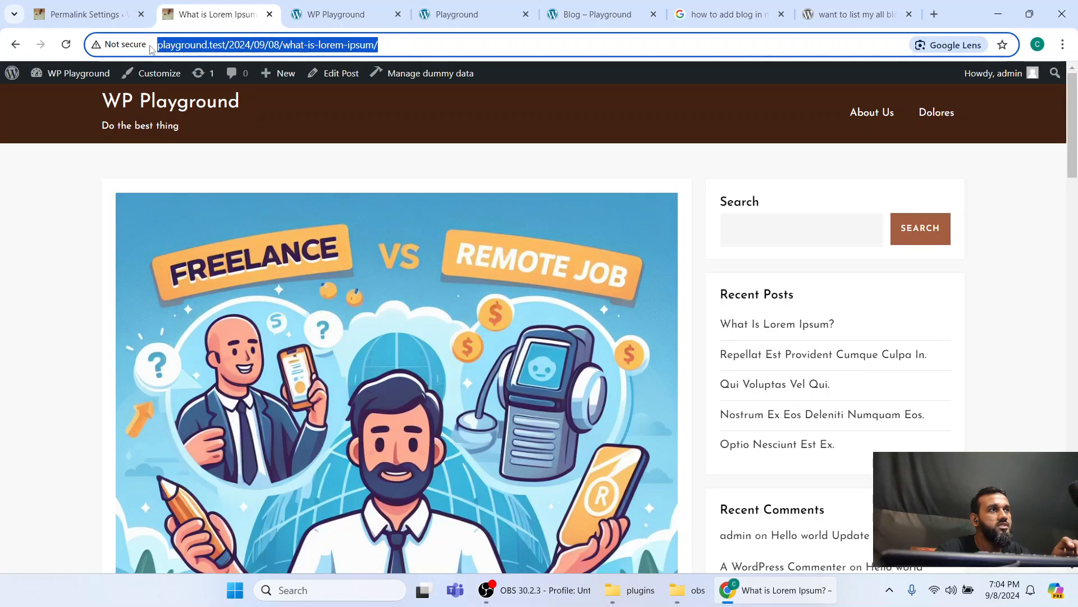
left_click(48, 221)
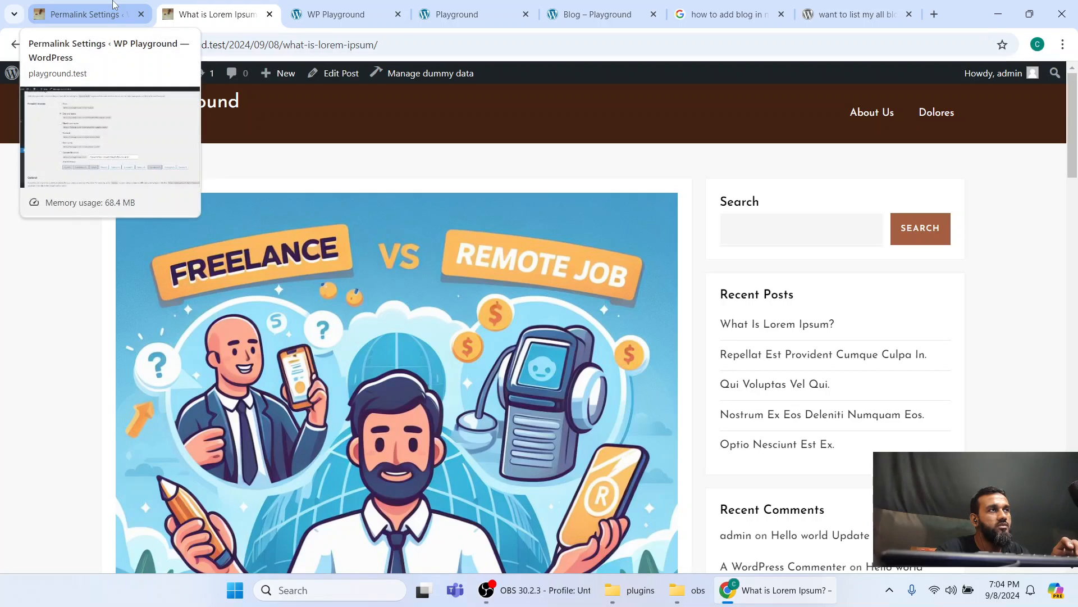
Select the Post name permalink structure in the Permalink settings and examine the domain and post-name parts of its sample URL
left_click(56, 13)
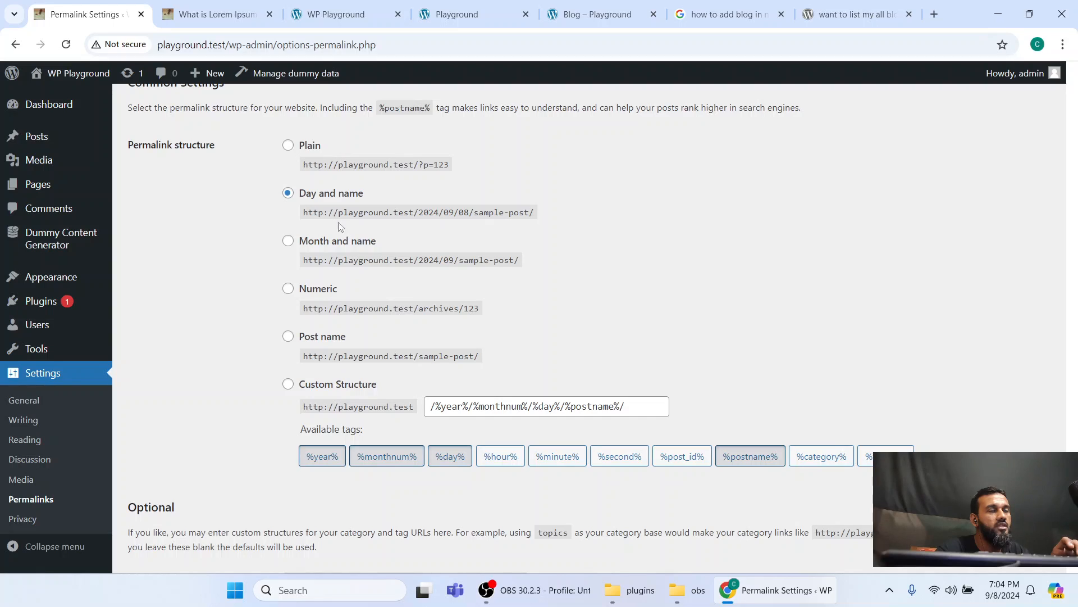
scroll(339, 304, "down", 2)
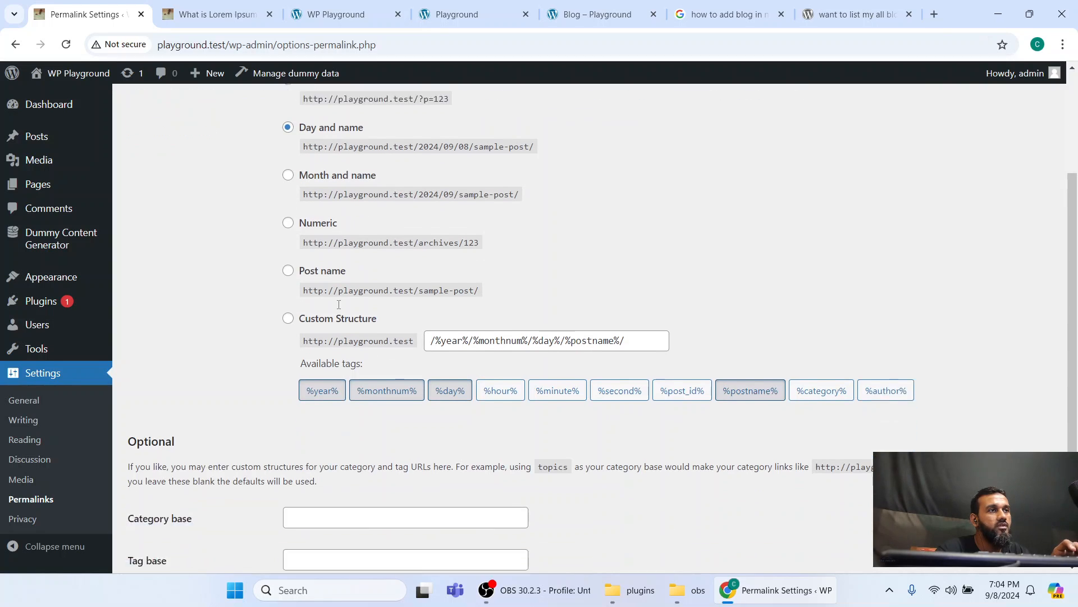
left_click(288, 243)
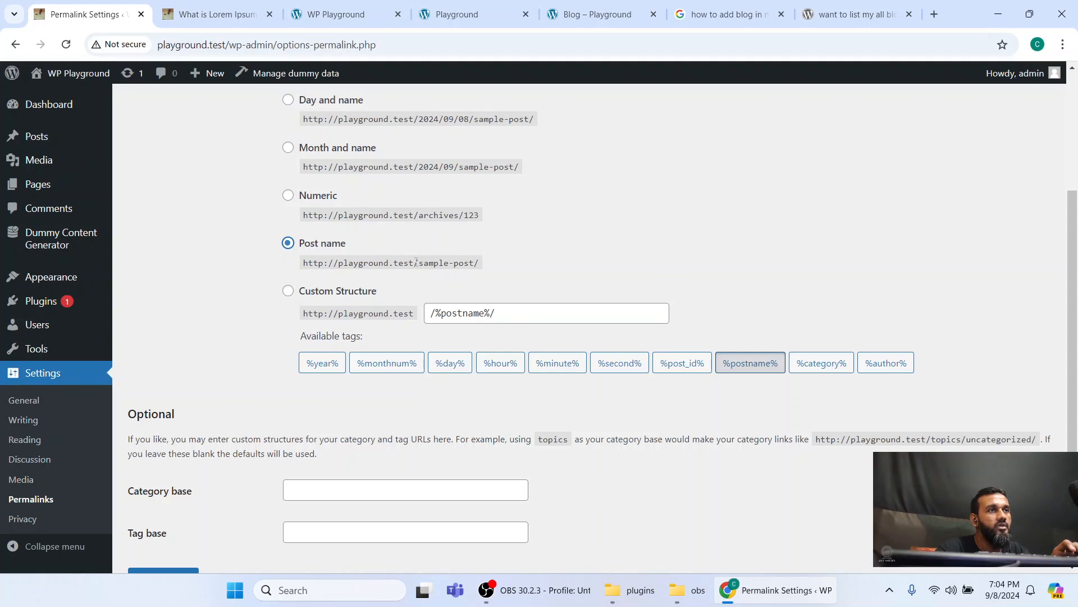
left_click_drag(305, 262, 414, 263)
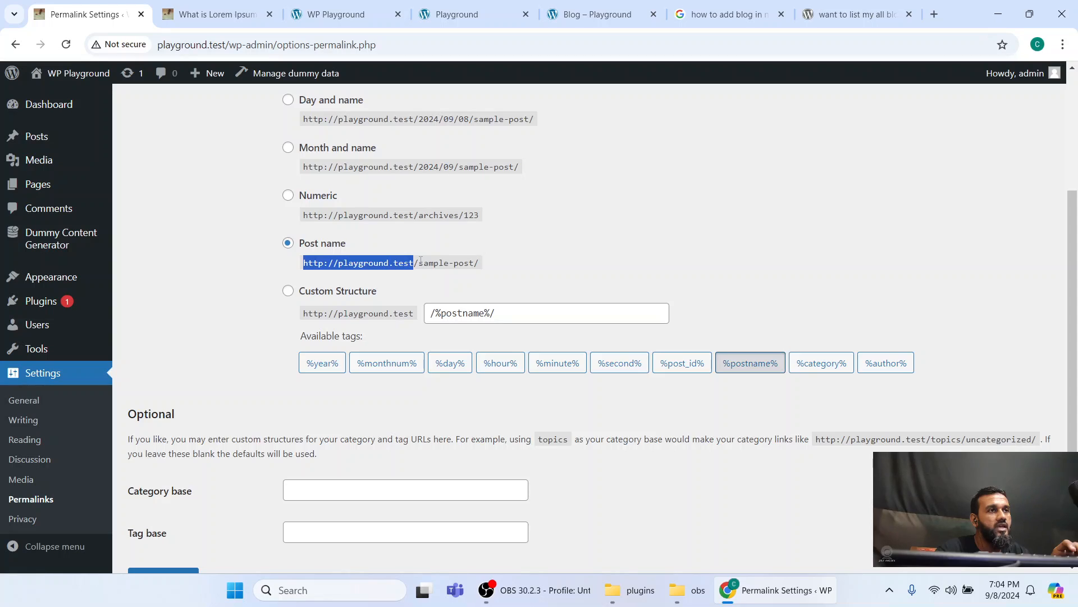
double_click(416, 262)
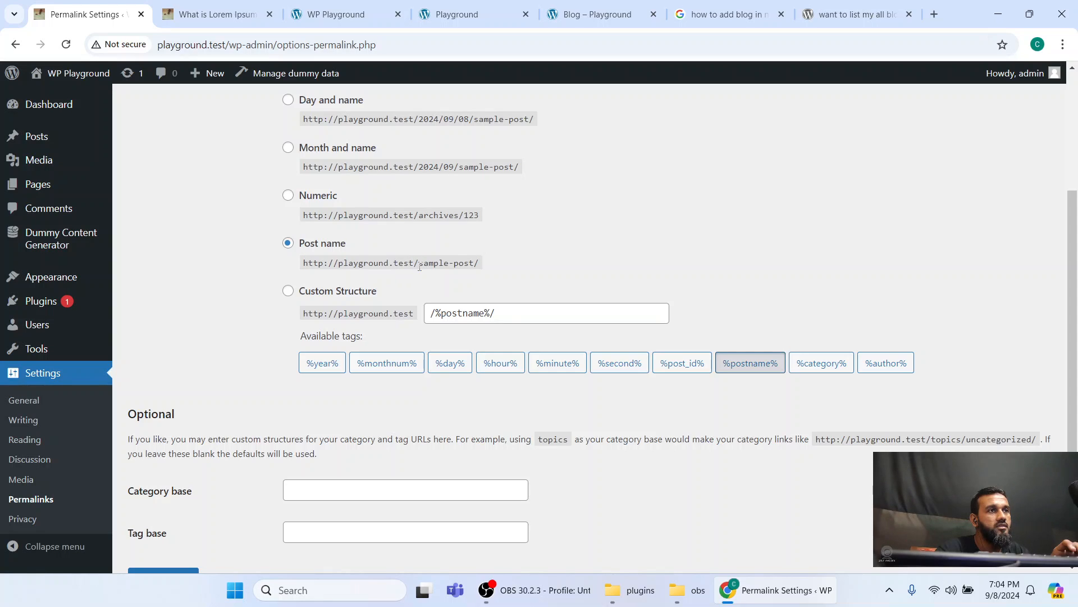
left_click_drag(419, 267, 475, 265)
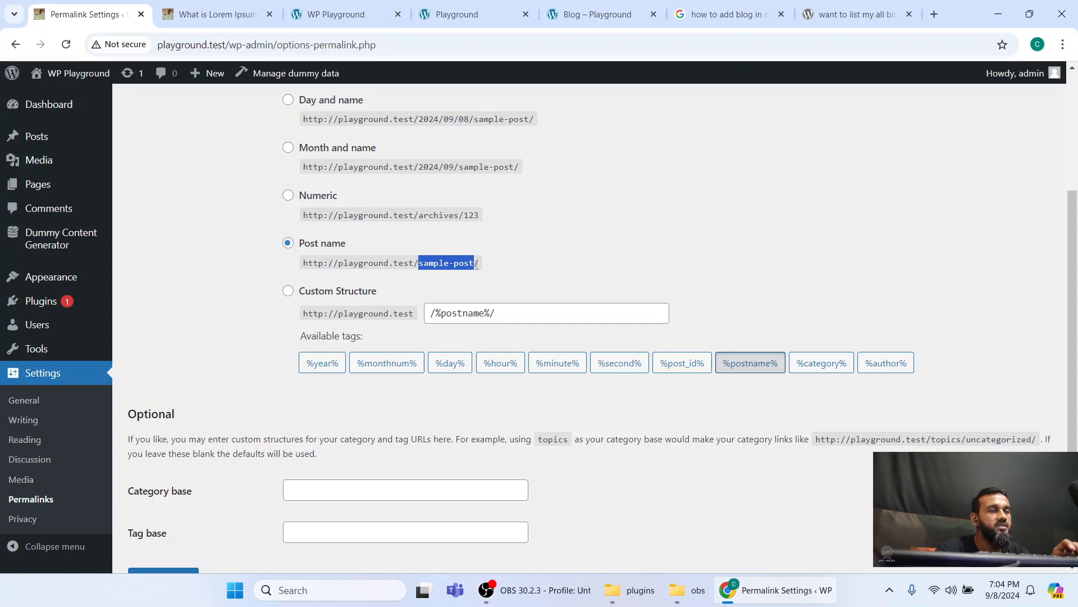
left_click(495, 267)
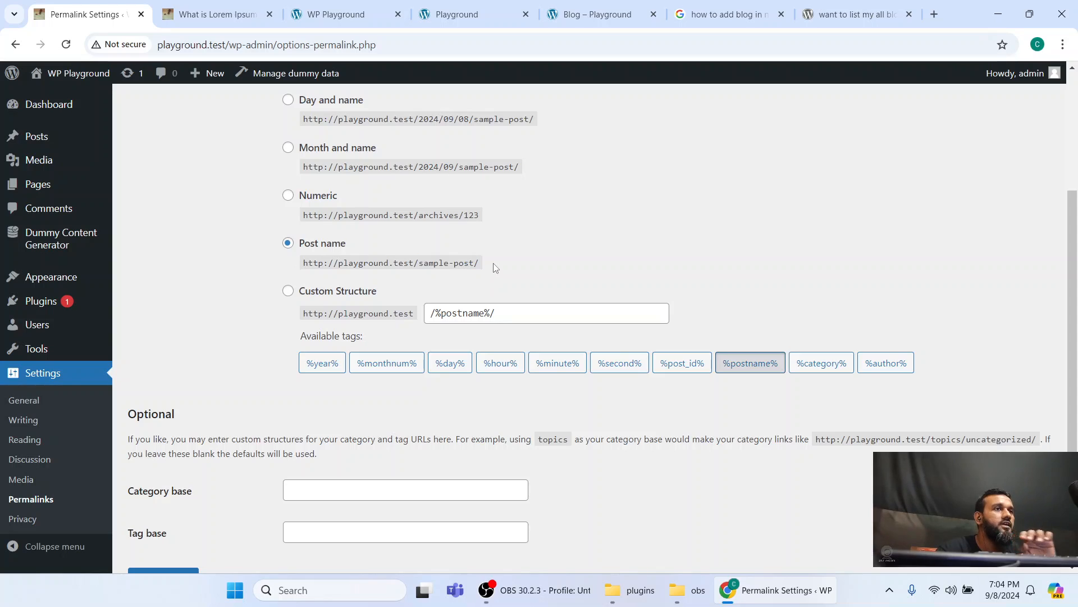
left_click_drag(483, 264, 305, 263)
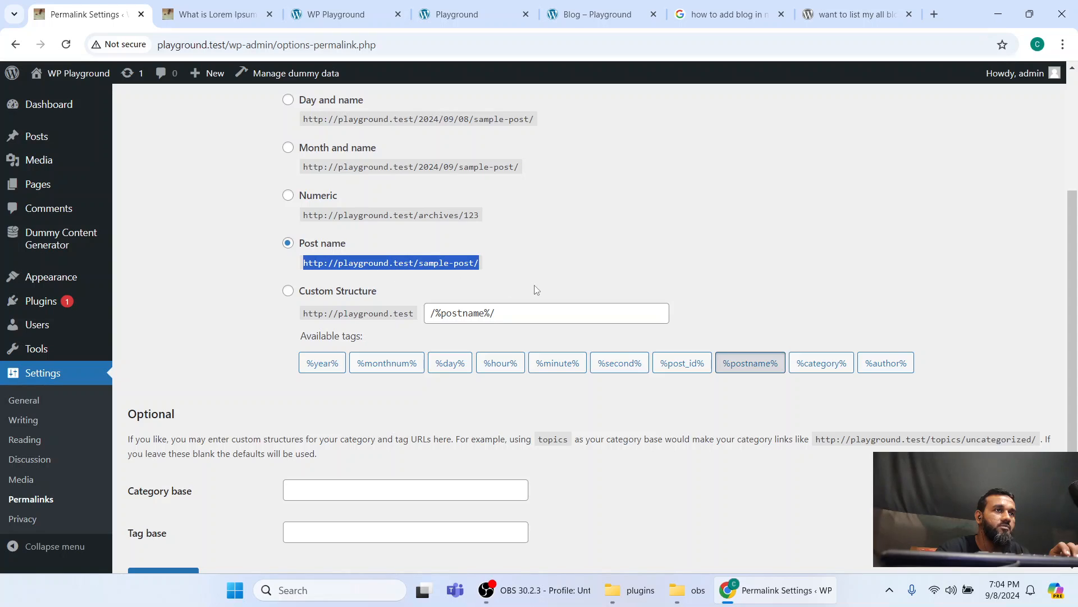
Save the permalink settings with the Post name structure
left_click(312, 248)
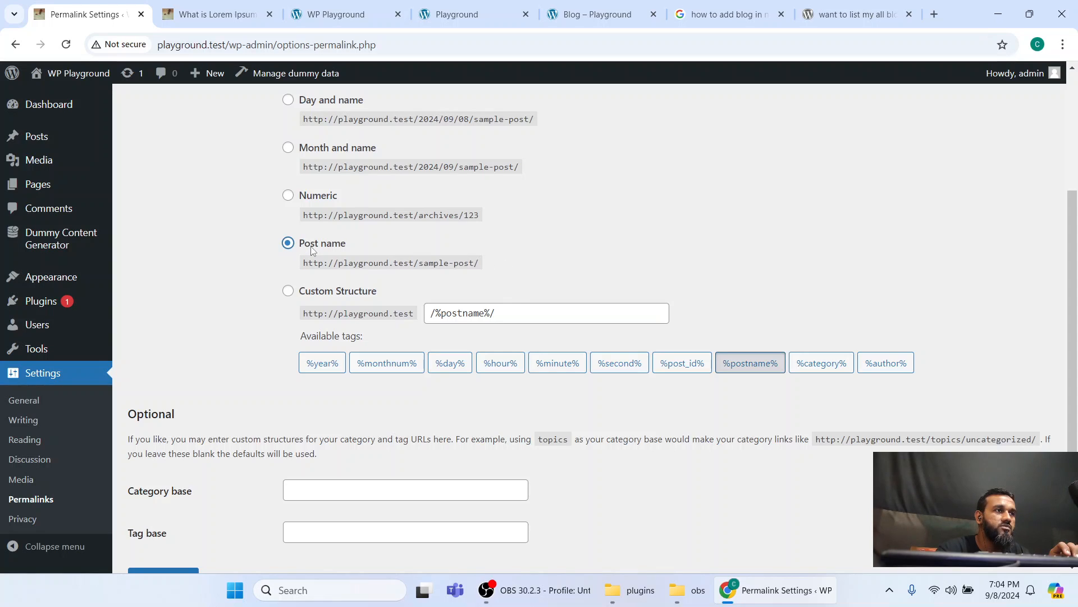
scroll(135, 289, "down", 1)
left_click(140, 501)
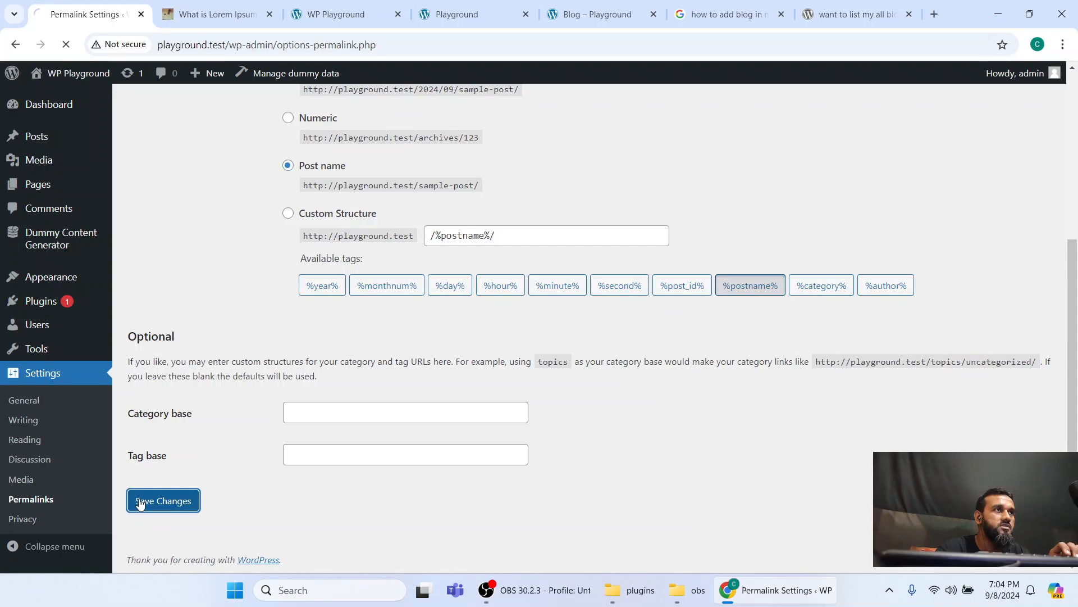
Check the old dated post address on the live site, and reopen the "What is Lorem Ipsum?" post from the home page
left_click(213, 14)
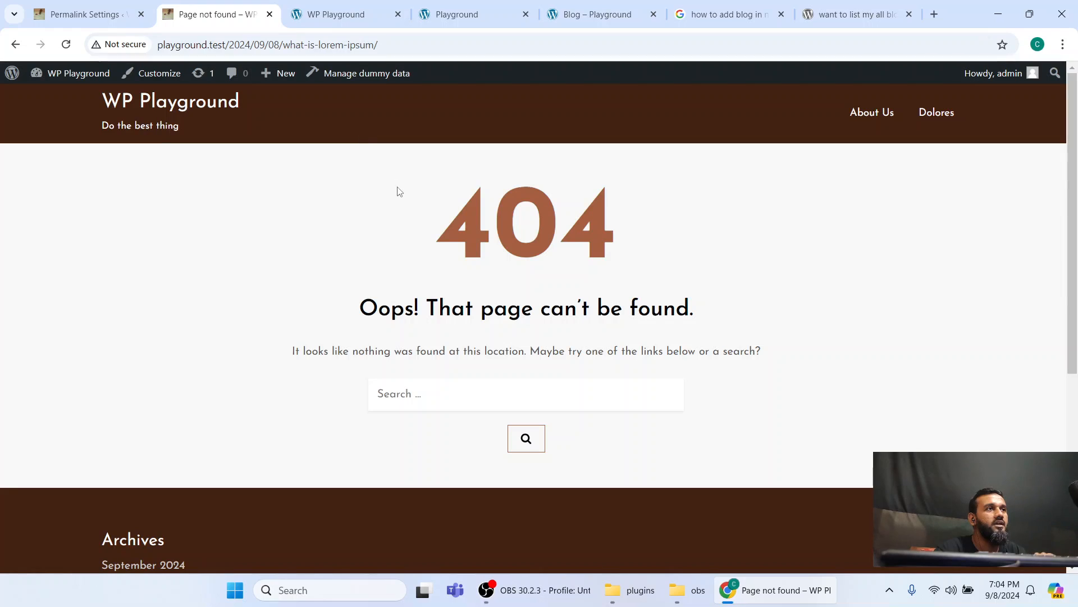
left_click(135, 103)
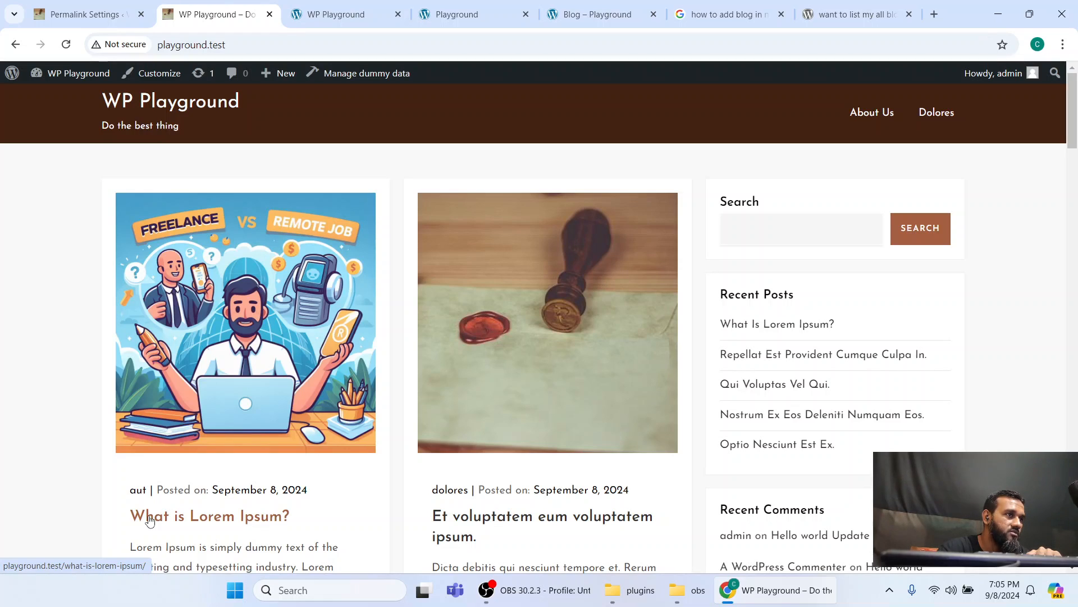
left_click(150, 522)
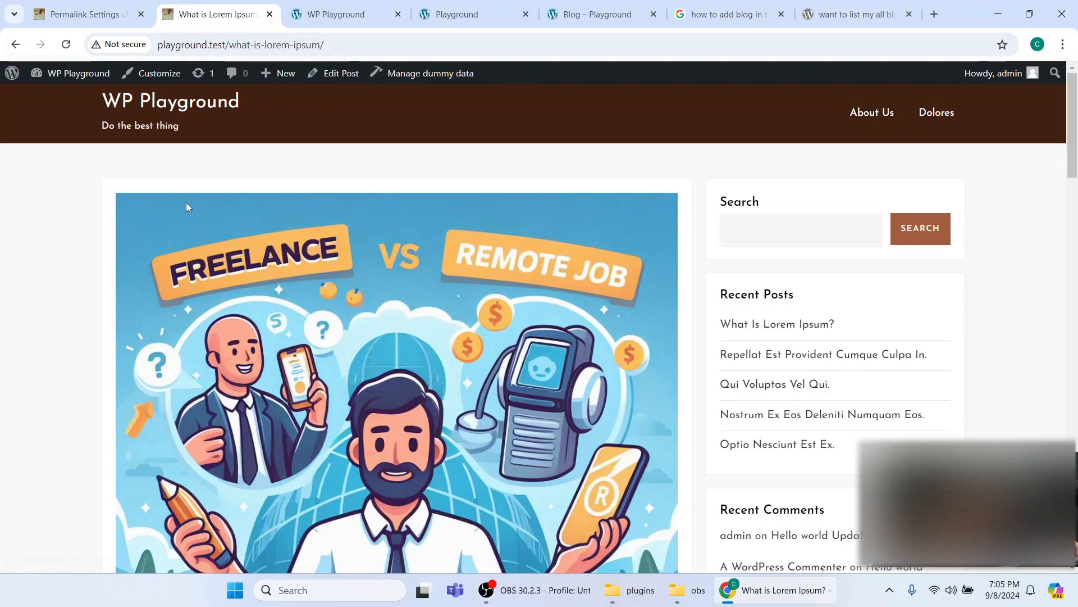
Open the Privacy settings from the Permalink settings and view the Pages list in a separate tab
key("ctrl+shift+Tab")
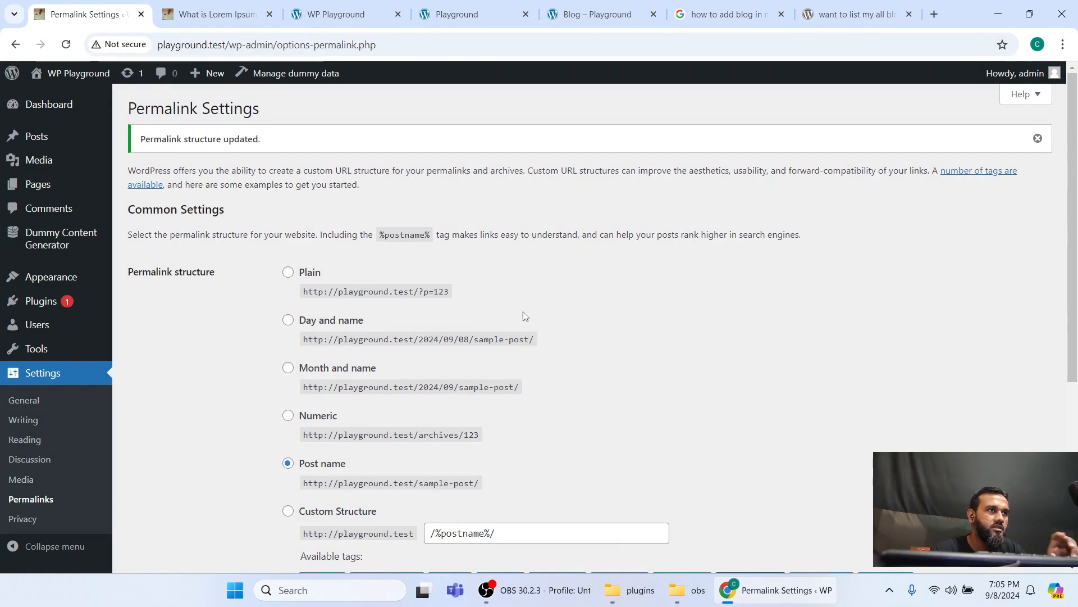
scroll(523, 315, "down", 5)
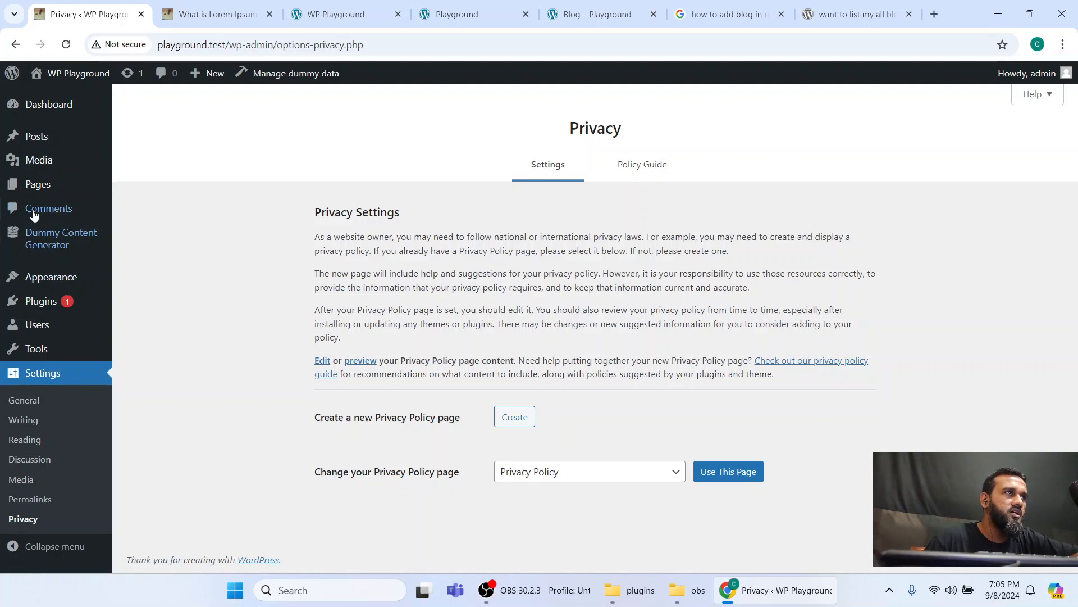
middle_click(37, 184)
left_click(177, 4)
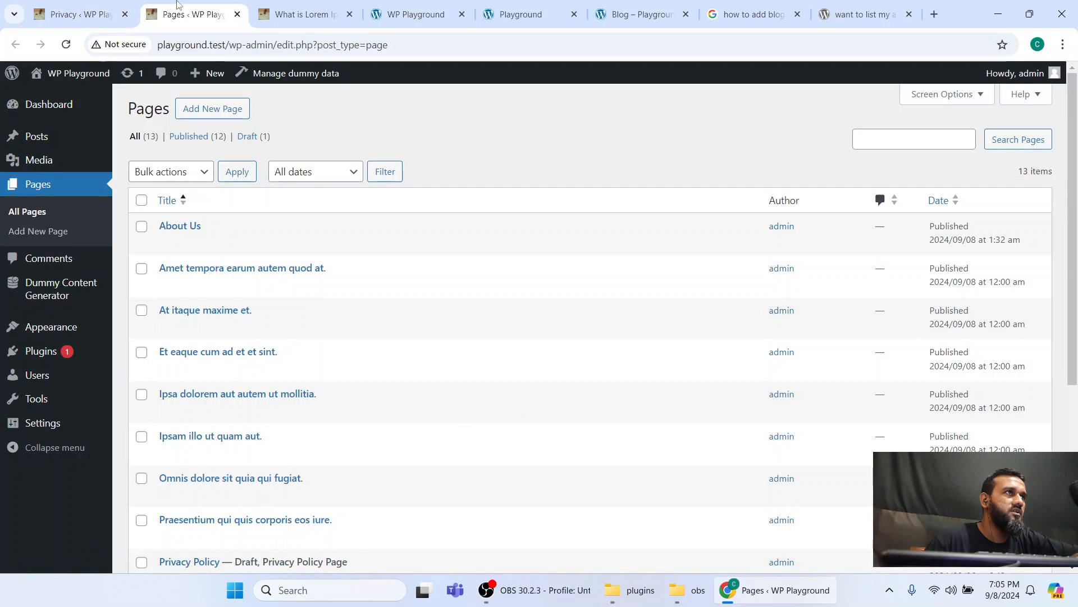
Compare the page chosen as the Privacy Policy page in the Privacy settings with the Privacy Policy draft in the Pages list
key("ctrl+shift+Tab")
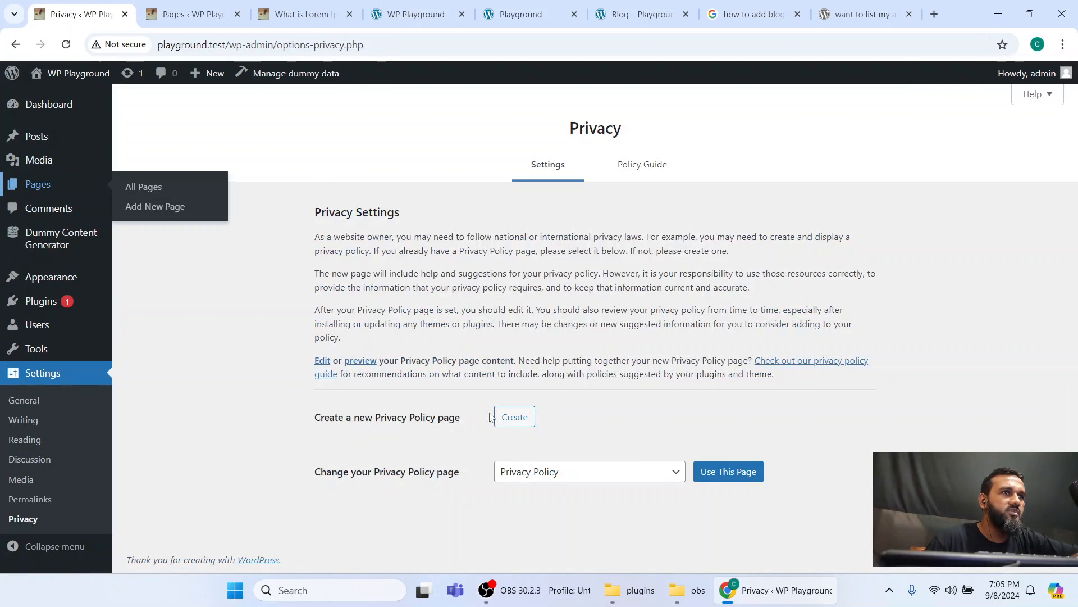
left_click(577, 484)
left_click(577, 484)
left_click(214, 15)
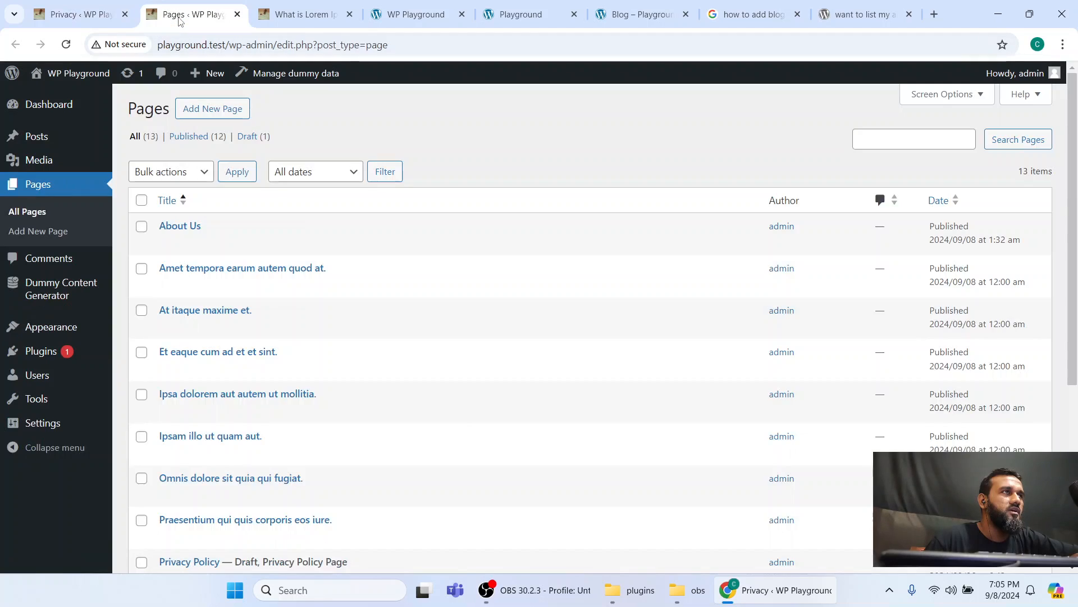
scroll(343, 368, "down", 5)
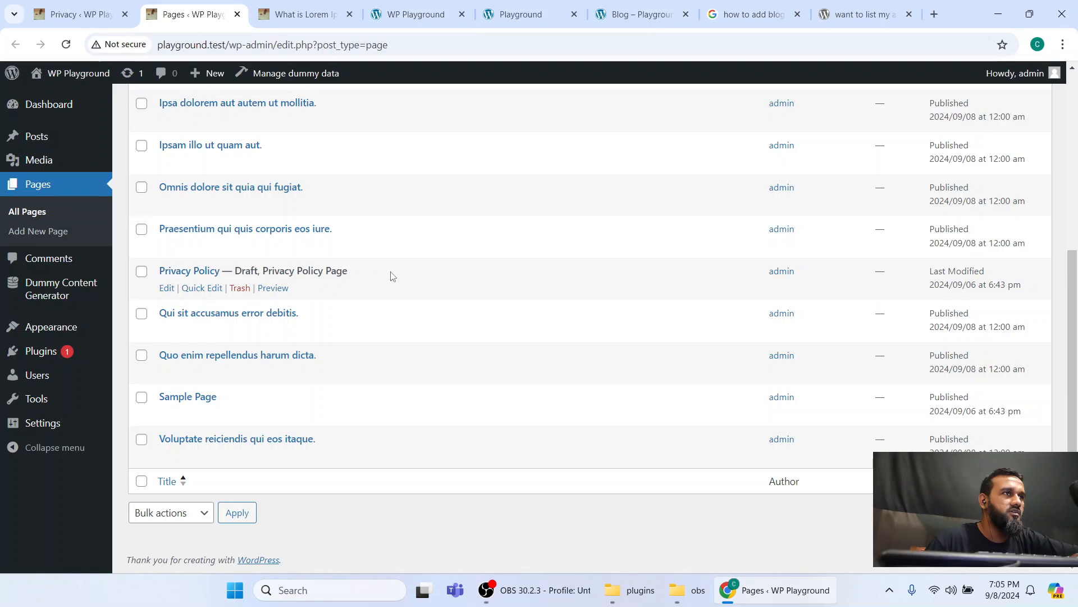
left_click_drag(365, 272, 160, 277)
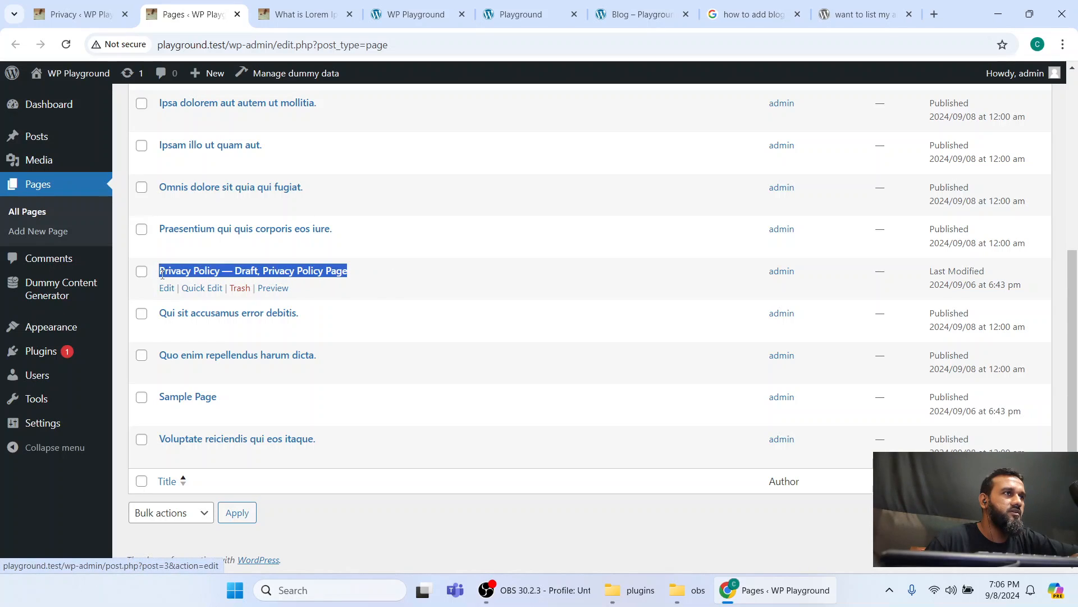
left_click(426, 284)
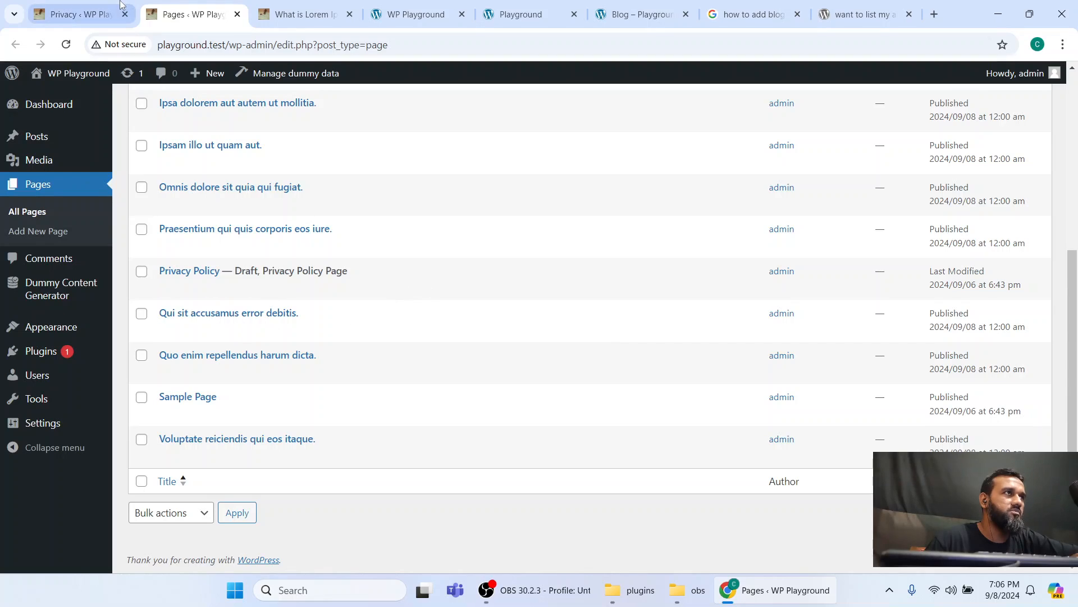
left_click(103, 4)
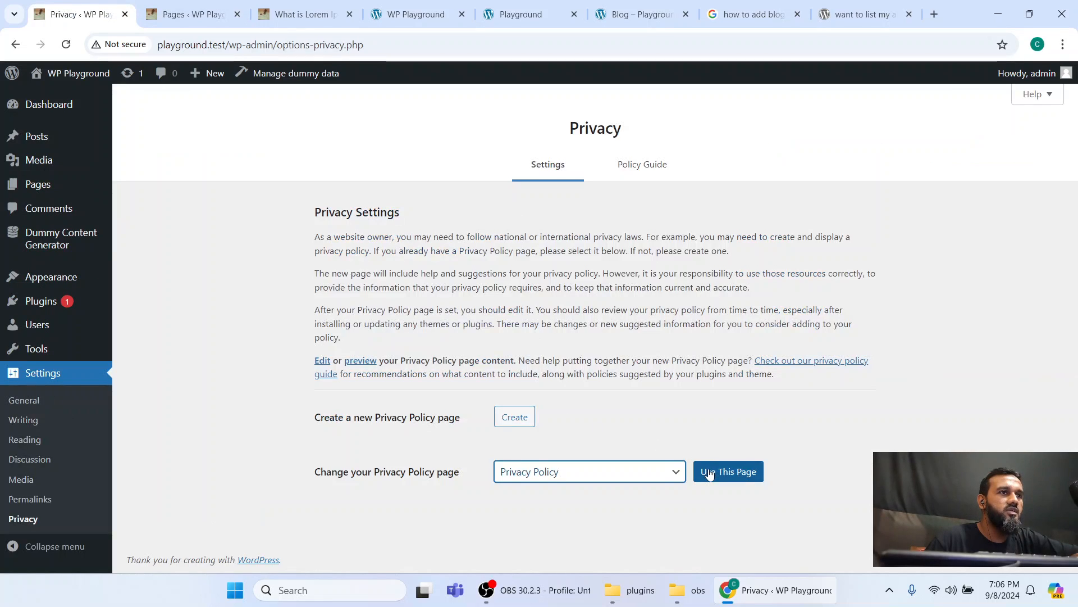